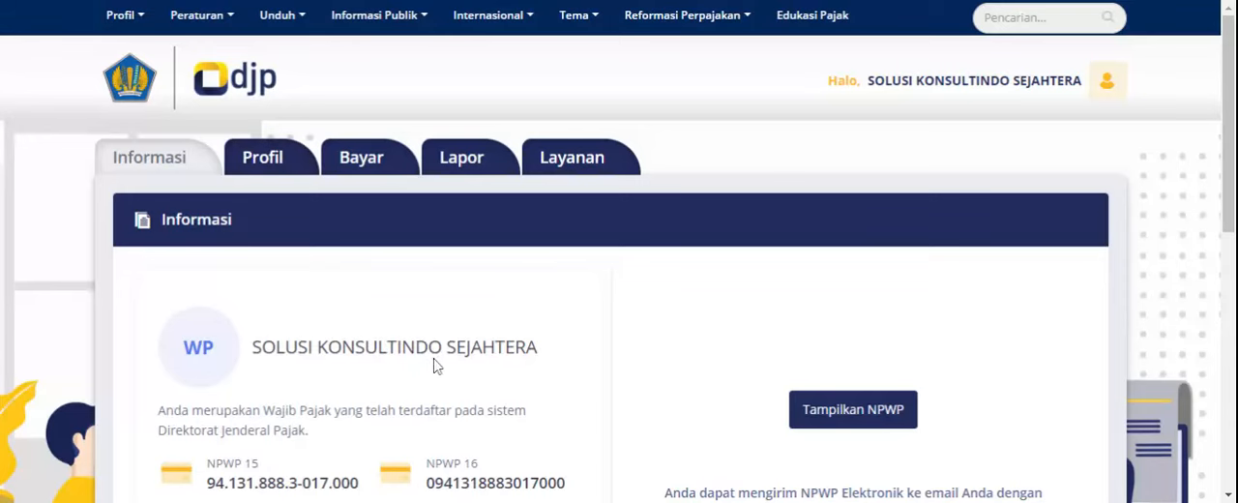
- Enable the e-Bupot 21/26 feature in the profile's feature activation settings and confirm the service change
scroll(434, 359, "down", 1)
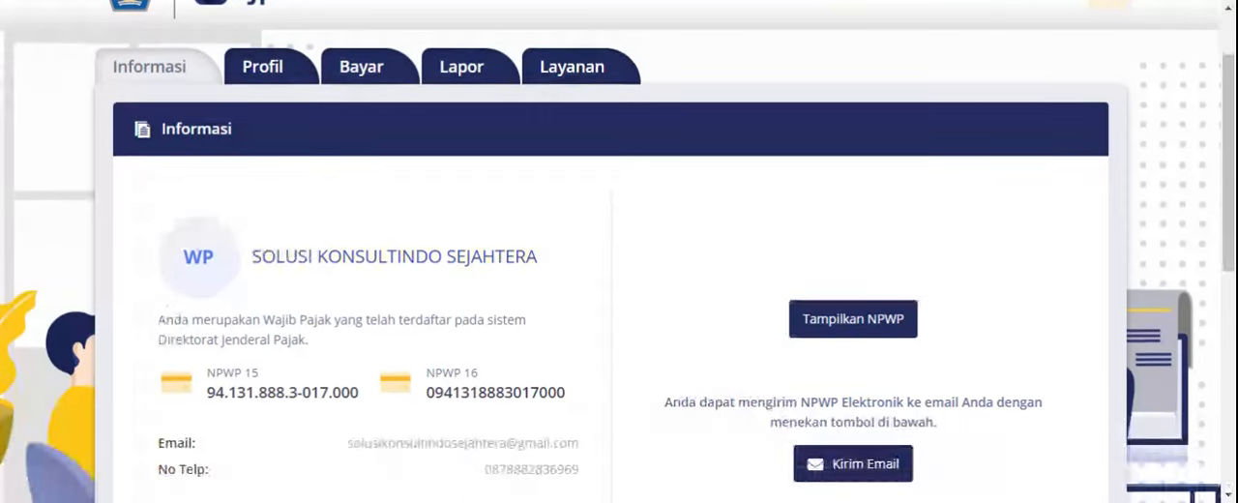
left_click(280, 74)
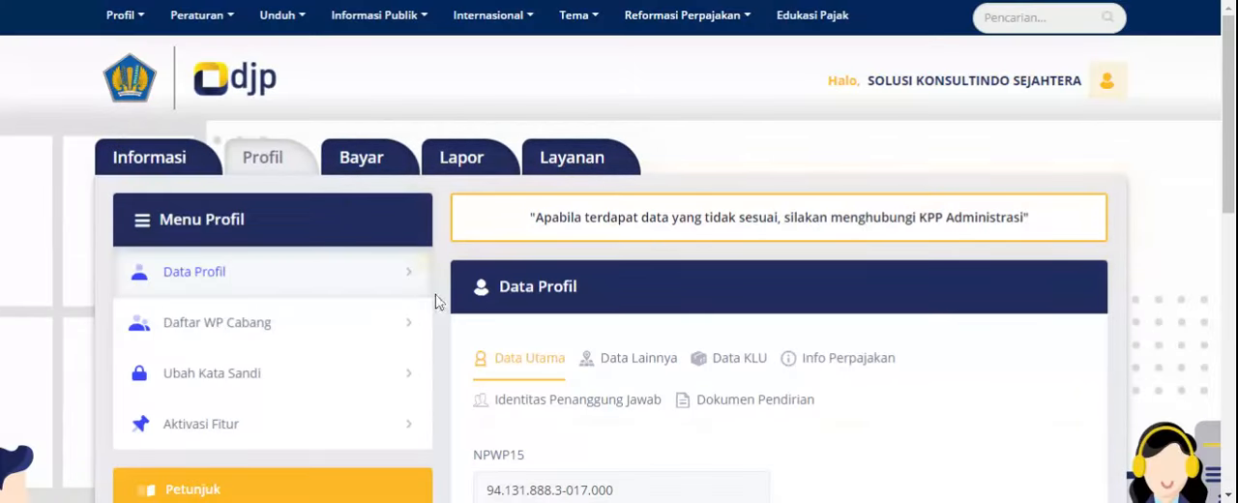
left_click(201, 437)
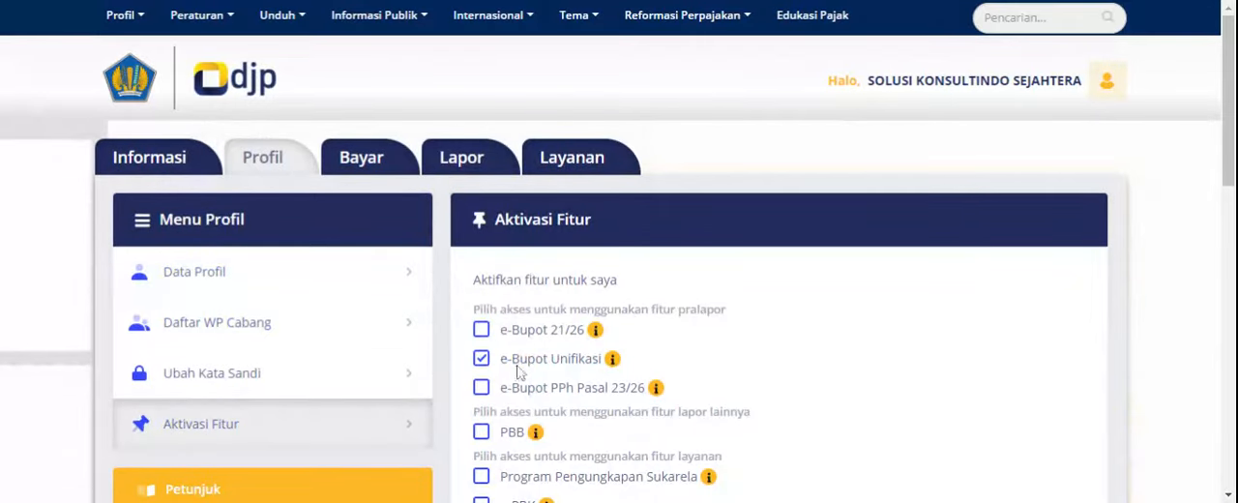
left_click(481, 329)
scroll(868, 335, "down", 1)
scroll(868, 335, "down", 3)
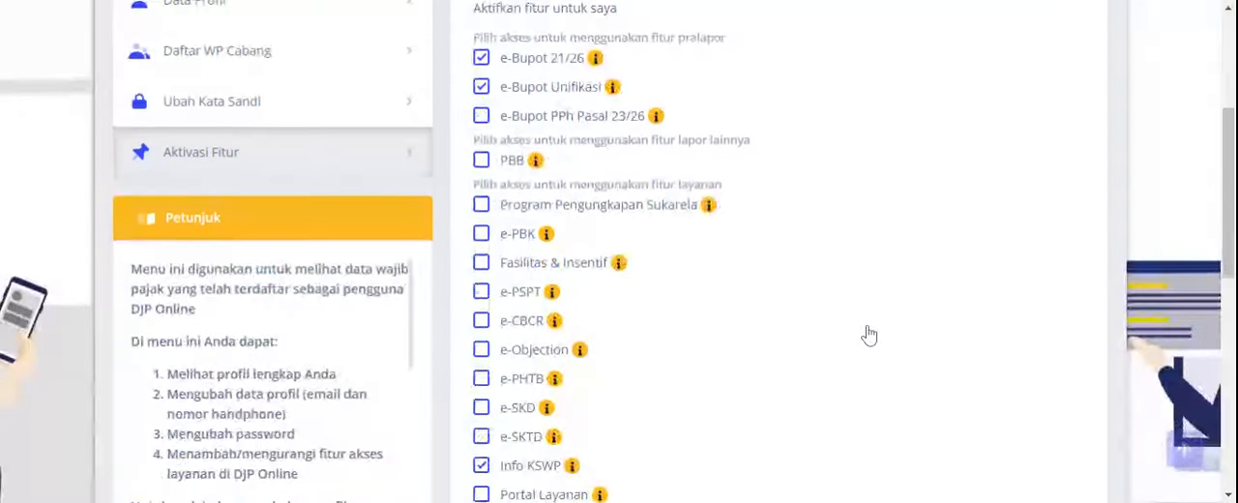
scroll(677, 116, "down", 4)
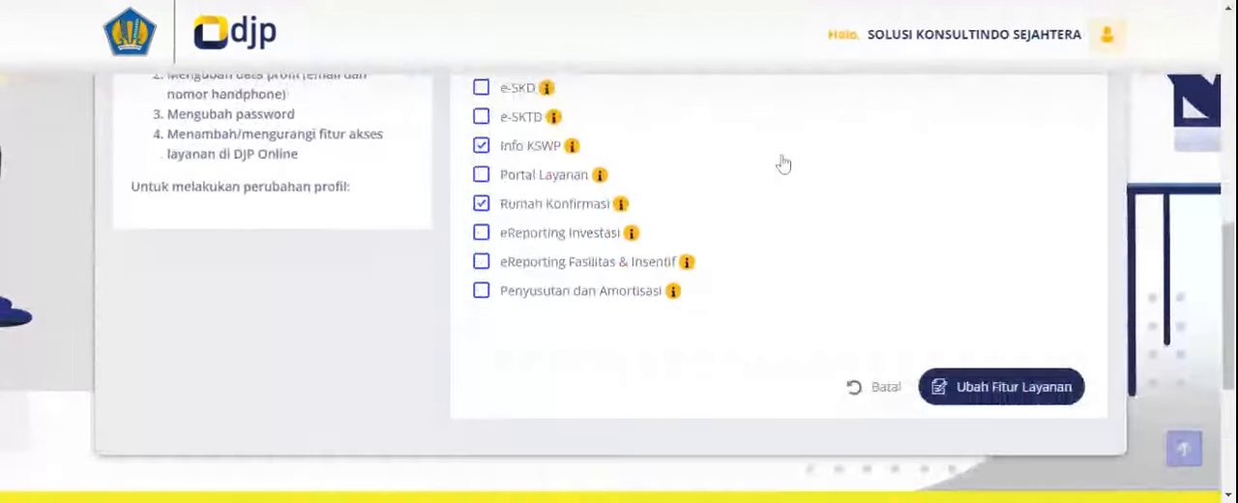
left_click(1025, 389)
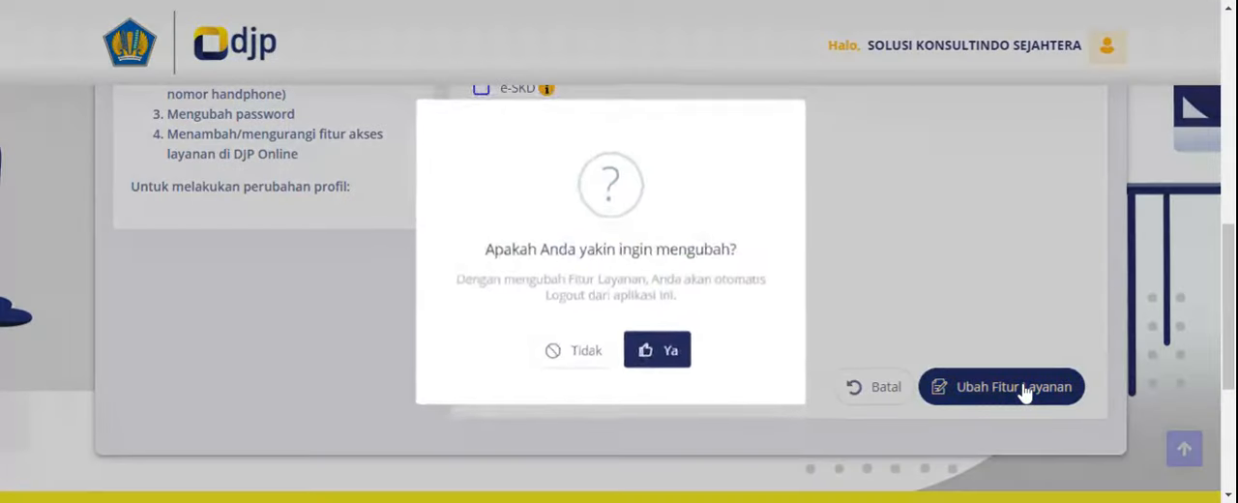
left_click(681, 358)
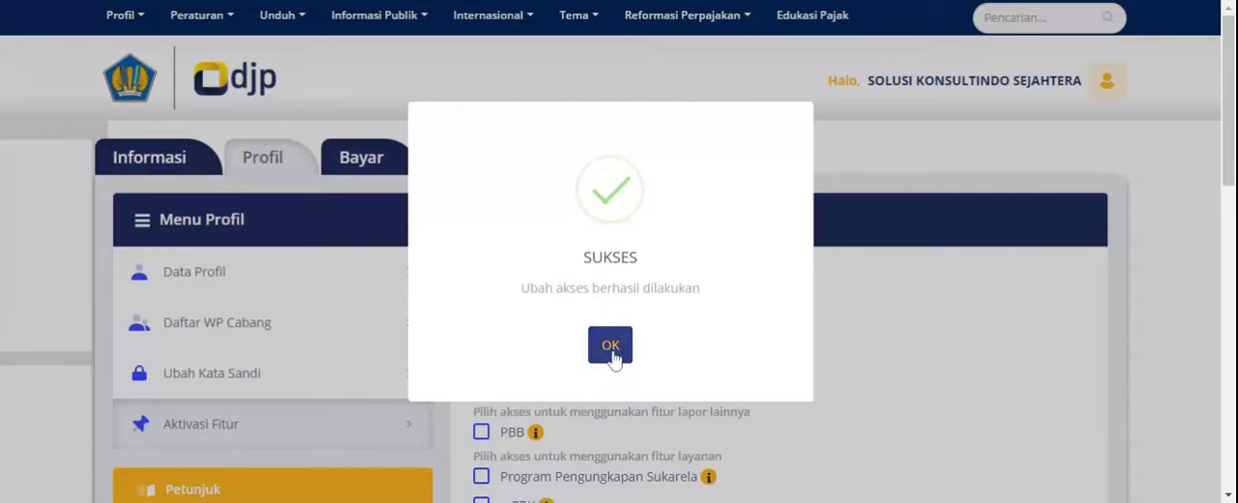
left_click(611, 350)
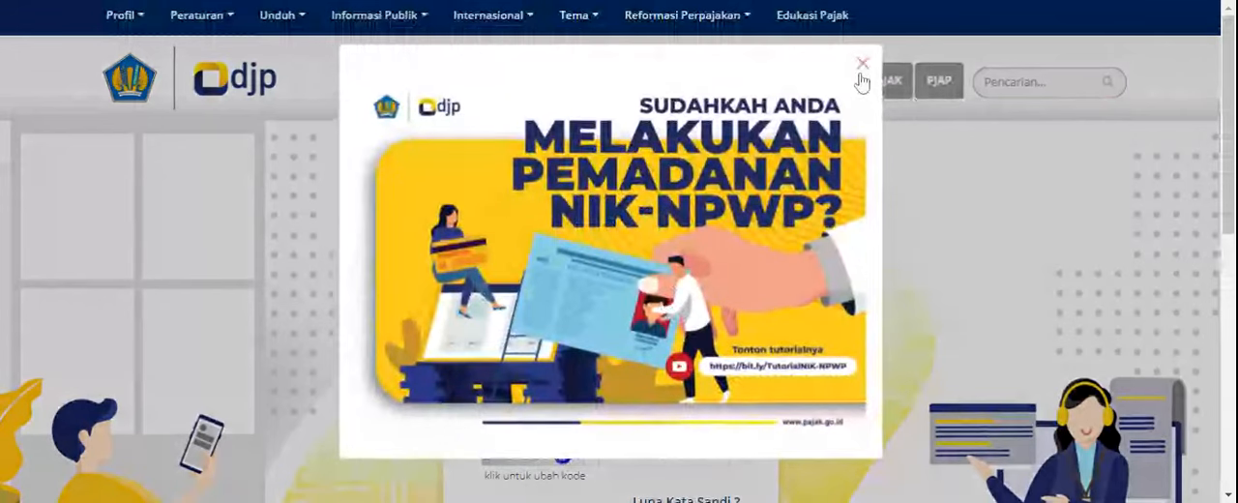
- Dismiss the NIK-NPWP announcement and log back in with the prefilled account by entering the captcha security code
left_click(862, 65)
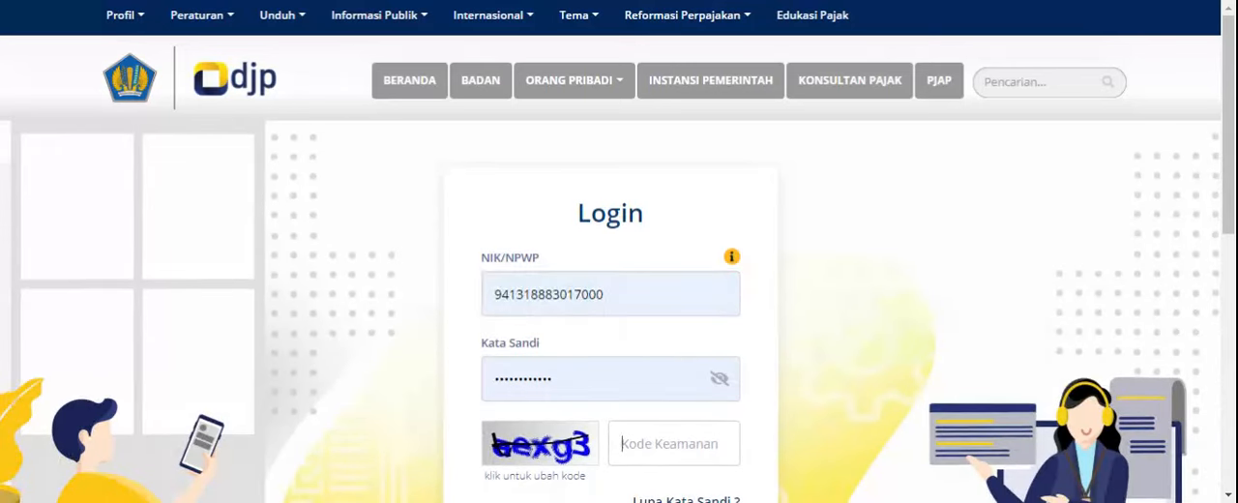
type("aex")
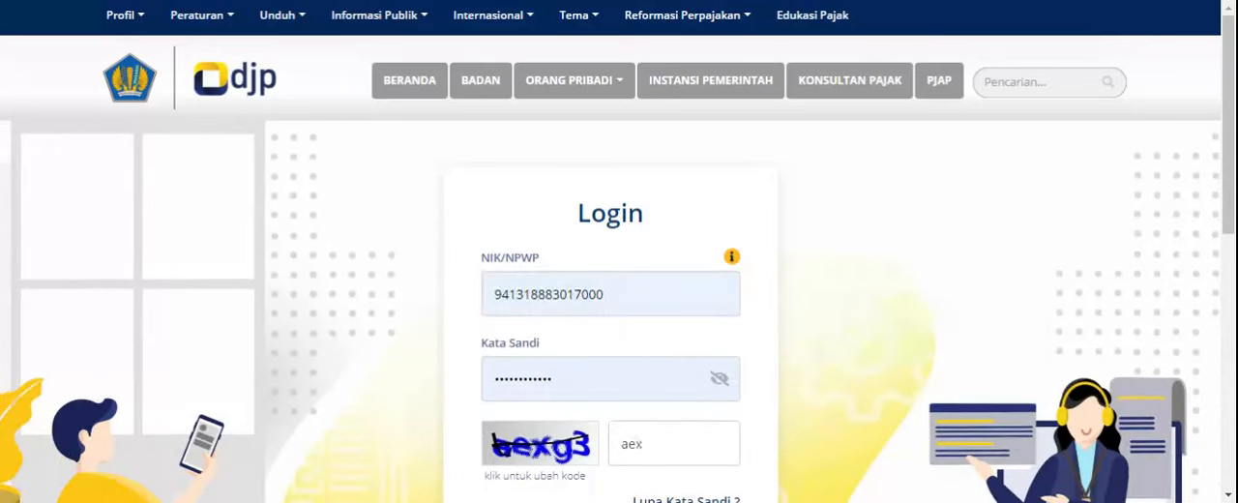
type("g3")
scroll(656, 379, "down", 2)
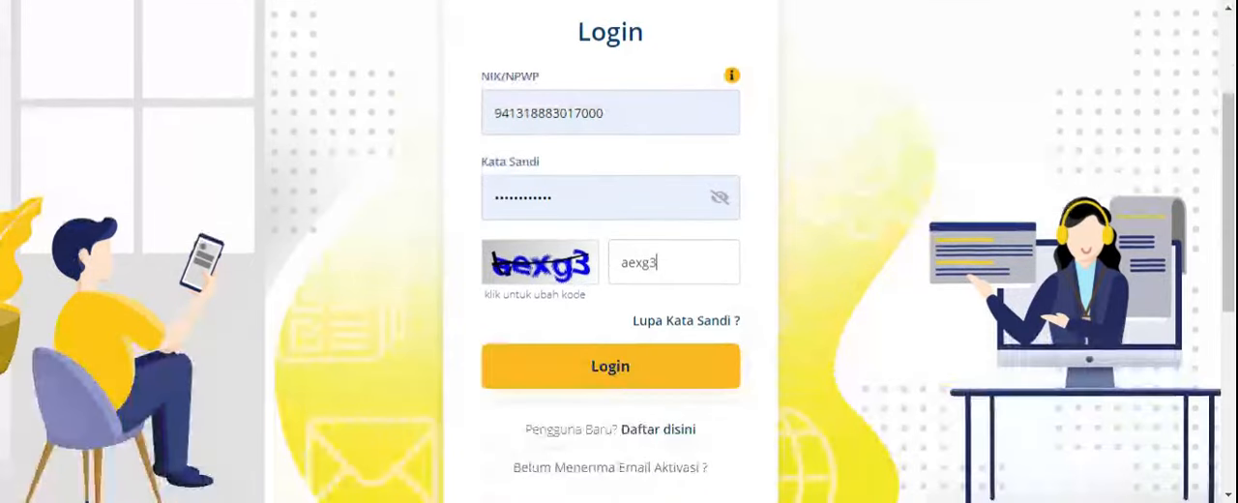
left_click(655, 380)
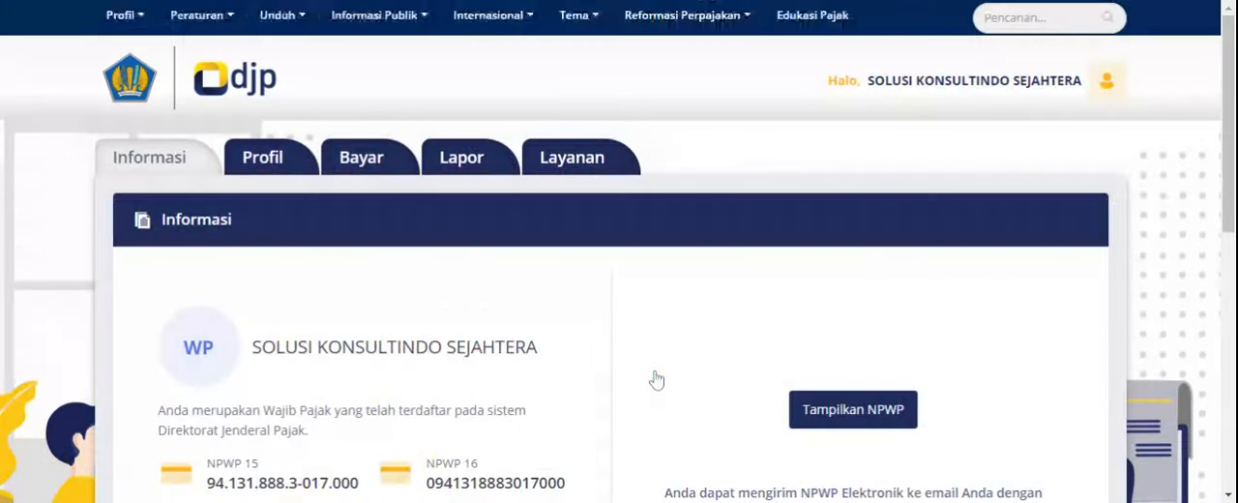
- Open the e-Bupot 21/26 application from the pre-reporting services (Pra Pelaporan)
left_click(463, 168)
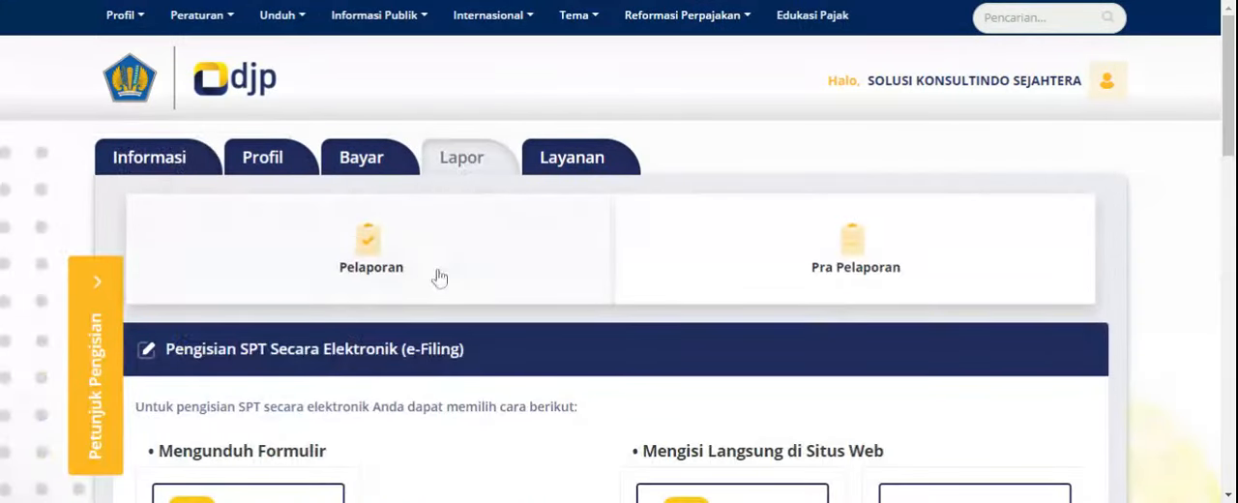
left_click(841, 278)
scroll(822, 275, "down", 2)
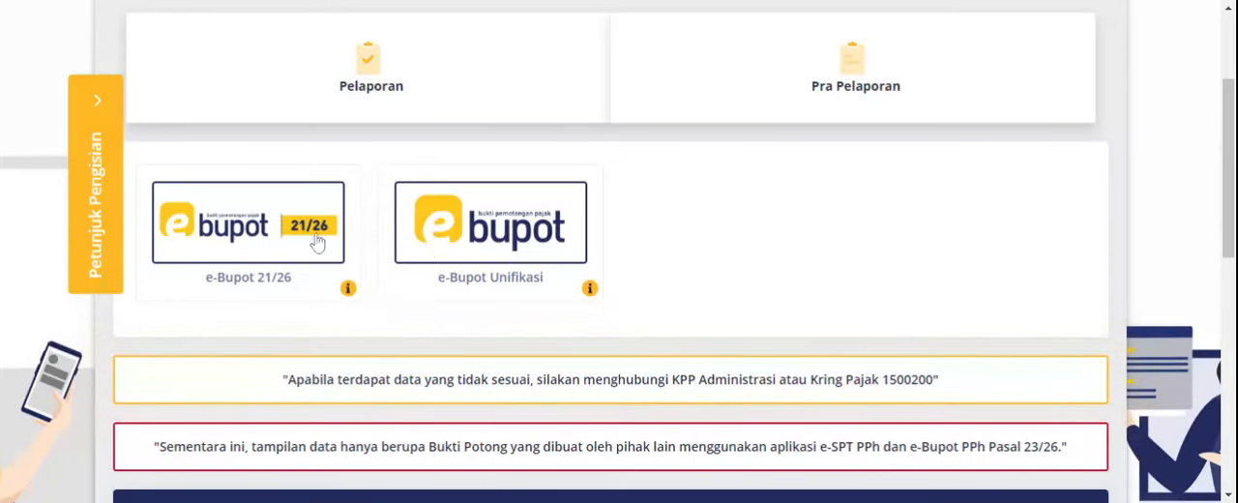
left_click(273, 245)
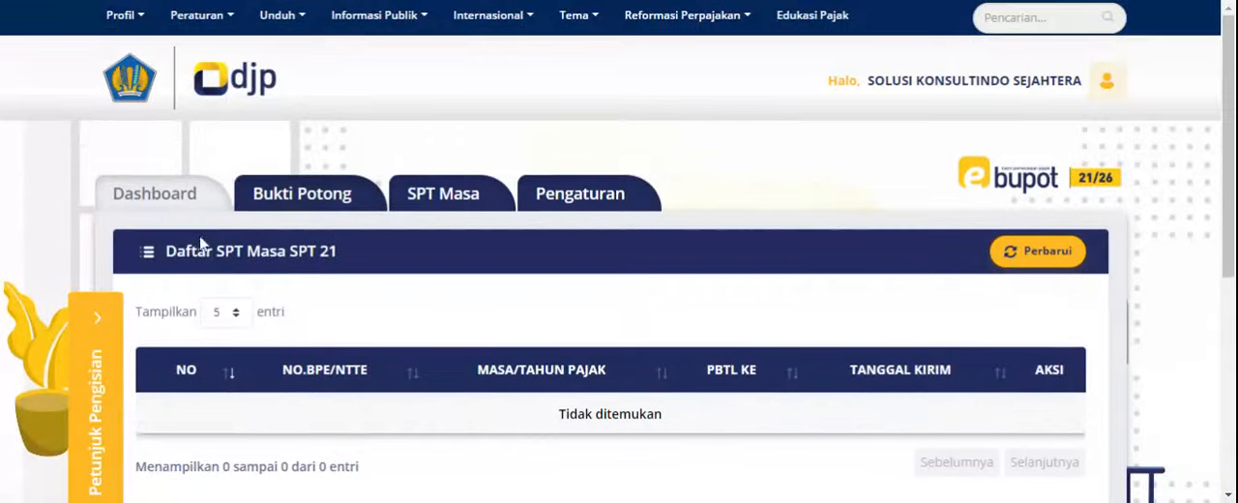
- Examine the Daftar SPT Masa SPT 21 list on the dashboard and refresh it
scroll(247, 242, "down", 2)
scroll(249, 242, "up", 1)
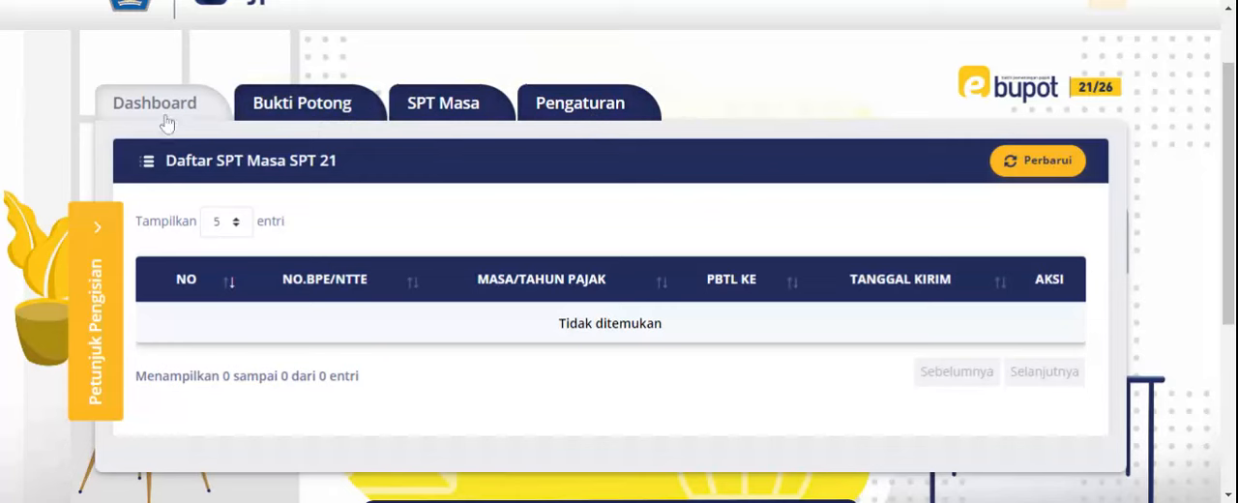
left_click(1054, 162)
- Examine the Bukti Potong section with its PPh Pasal 21 withholding slip list and period search
left_click(302, 104)
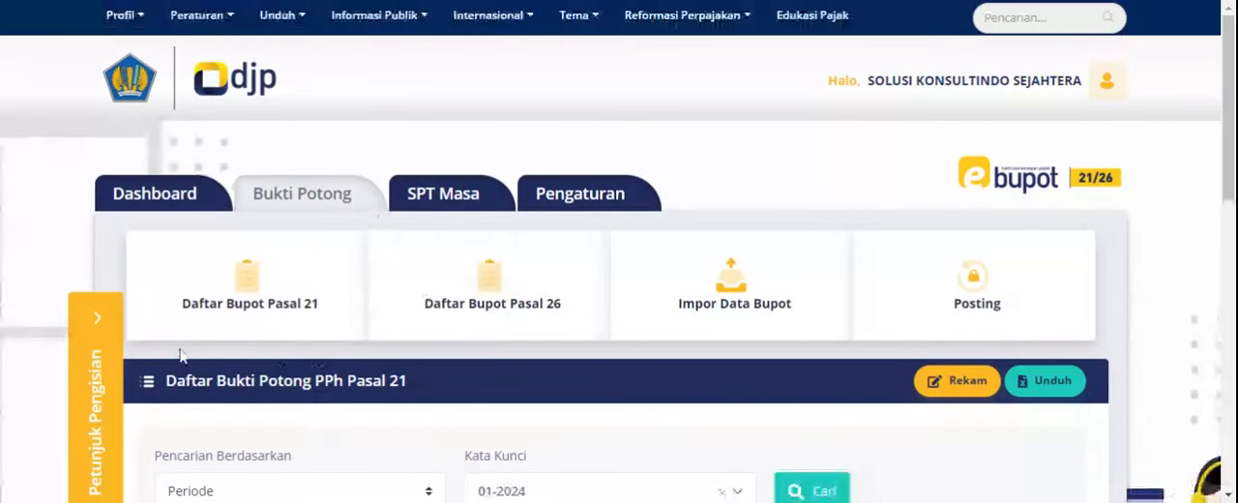
scroll(448, 281, "down", 1)
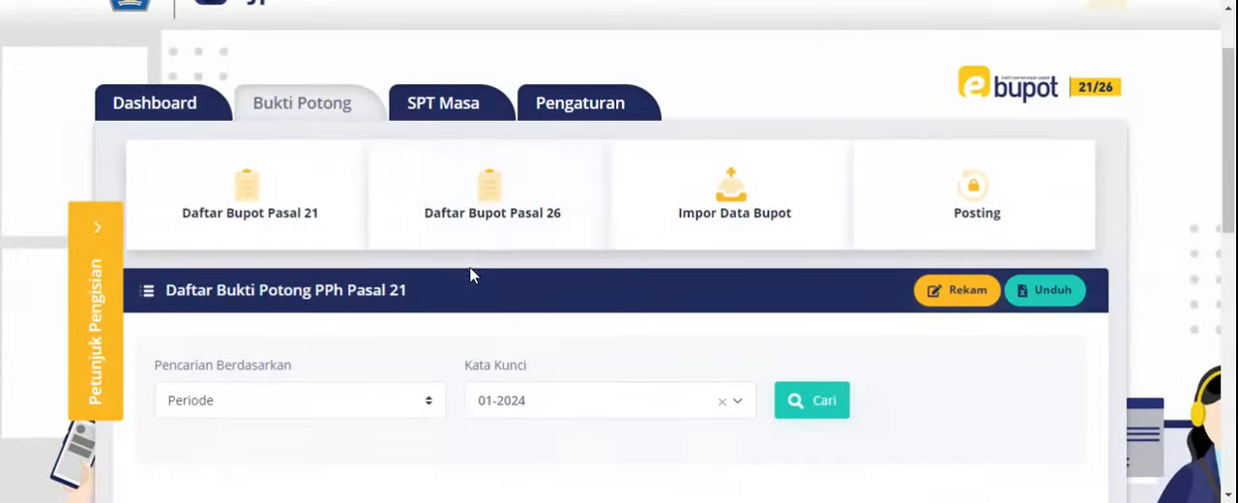
scroll(479, 276, "down", 4)
scroll(489, 275, "up", 4)
- Examine the SPT Masa section's payment proof recording form and its Daftar Bukti Setor list
left_click(488, 109)
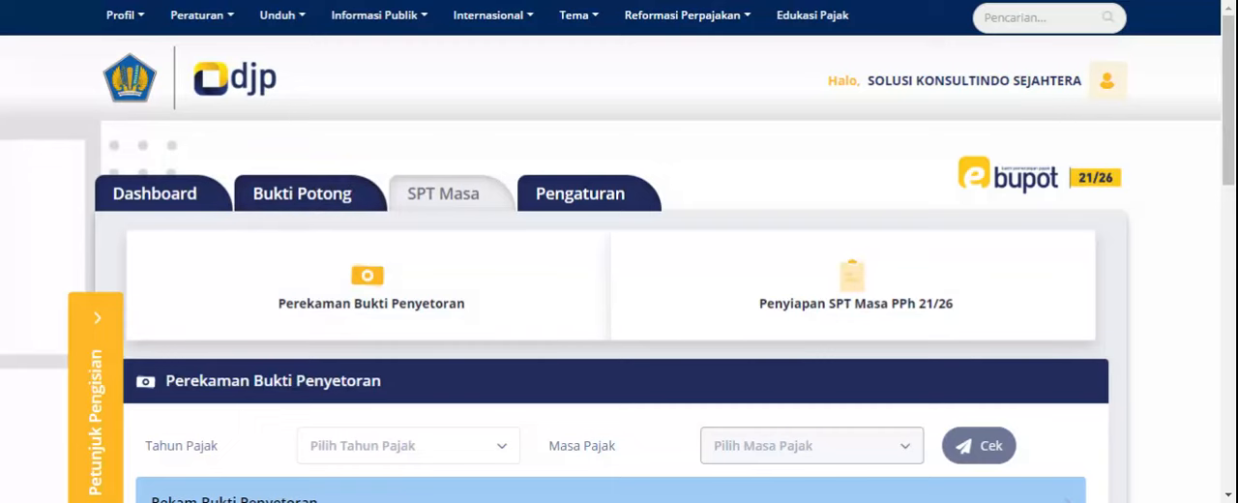
scroll(426, 421, "down", 4)
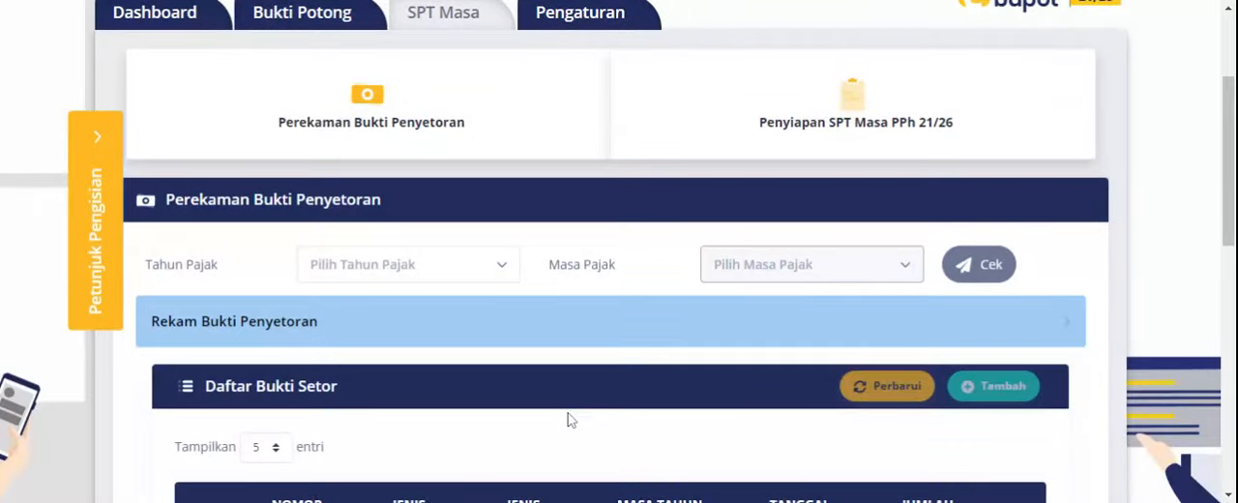
scroll(570, 420, "down", 2)
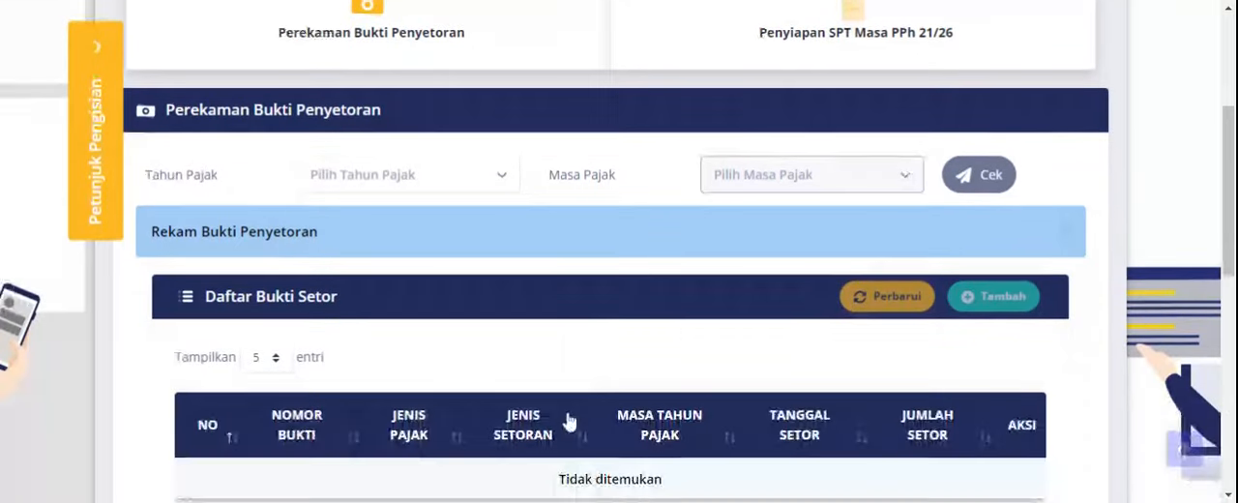
scroll(533, 287, "up", 4)
scroll(483, 385, "down", 4)
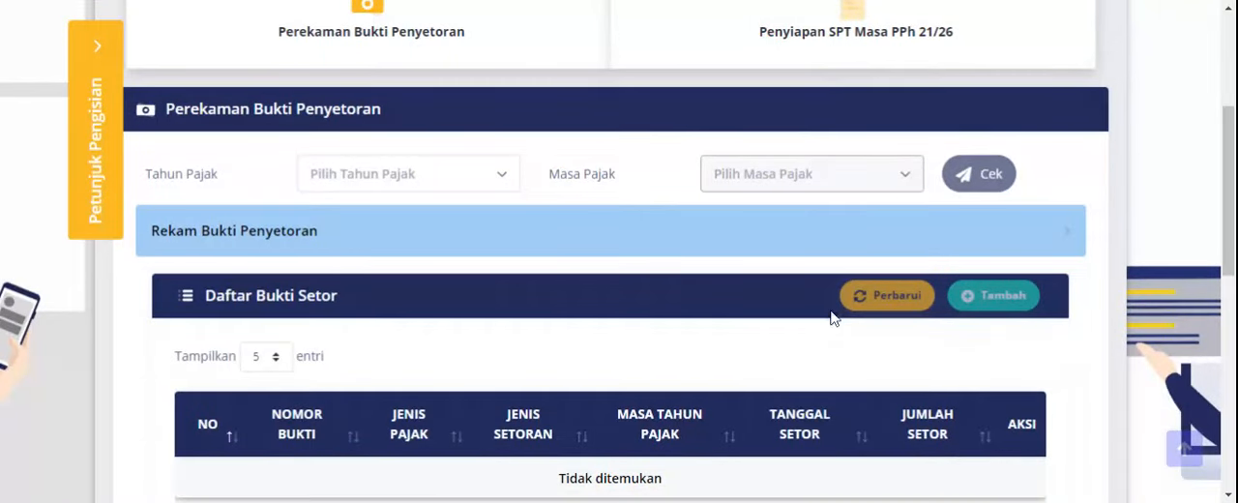
scroll(833, 319, "up", 2)
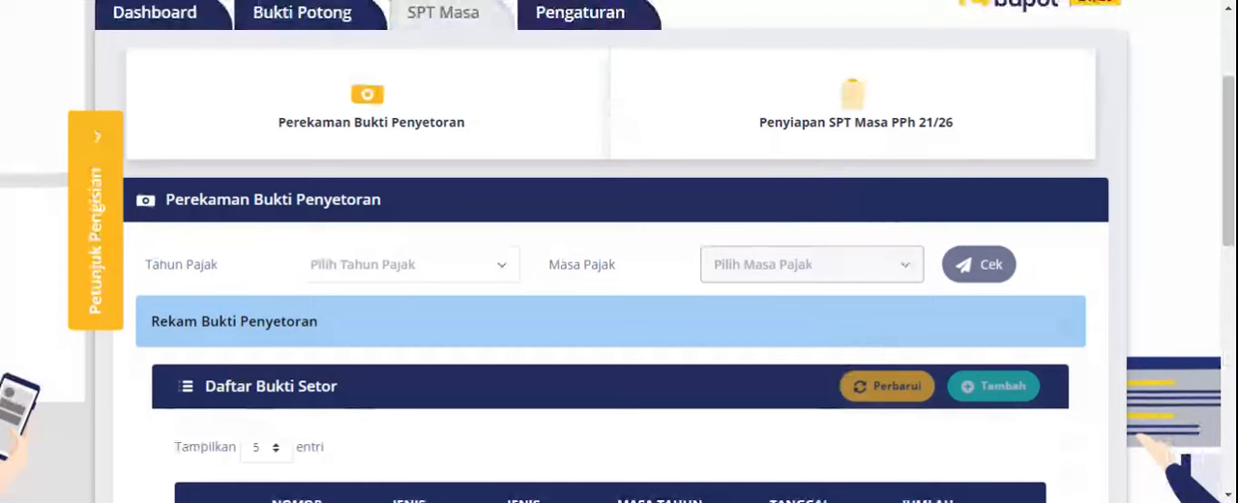
scroll(818, 310, "up", 1)
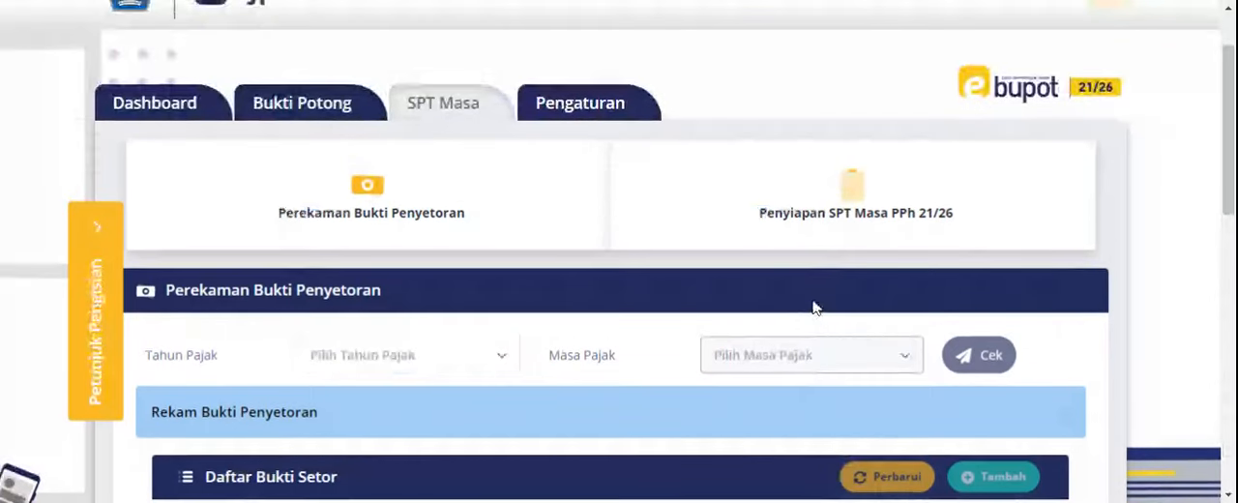
- Add a signatory in Pengaturan by pasting the signatory's NPWP number, set the status to Aktif and save
left_click(611, 103)
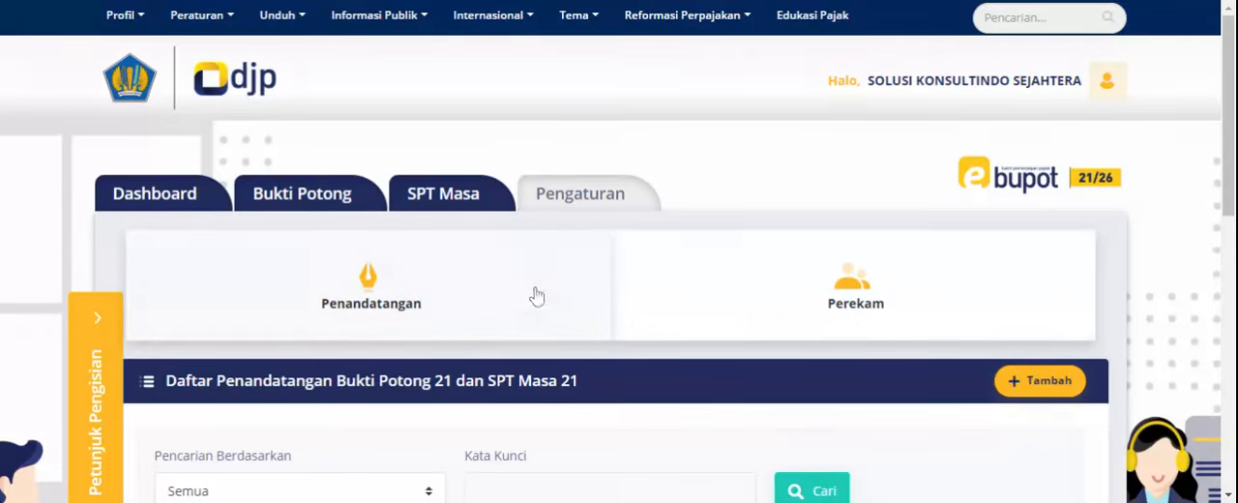
scroll(541, 294, "down", 2)
left_click(1010, 201)
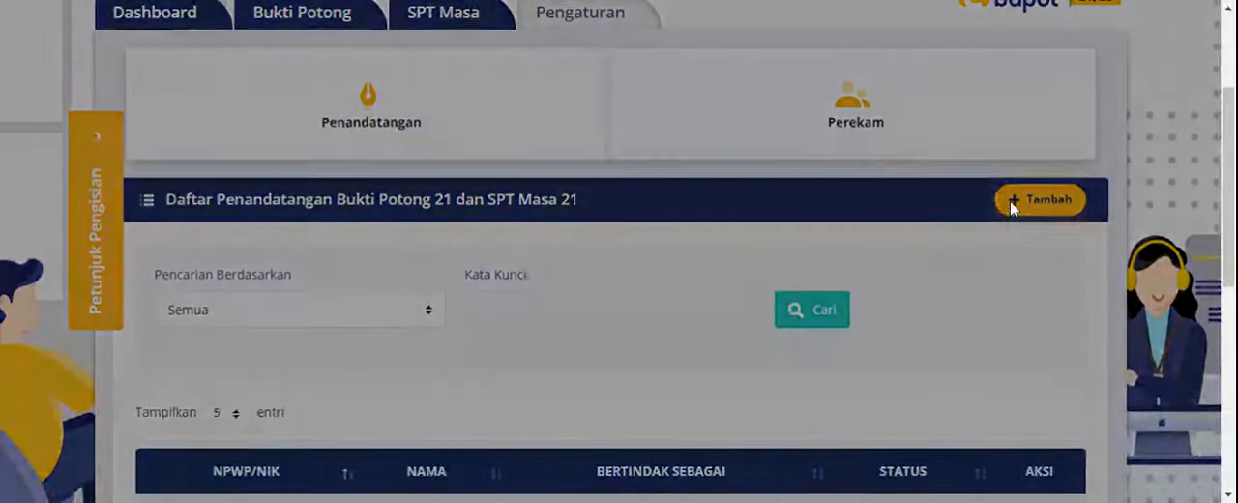
left_click(580, 239)
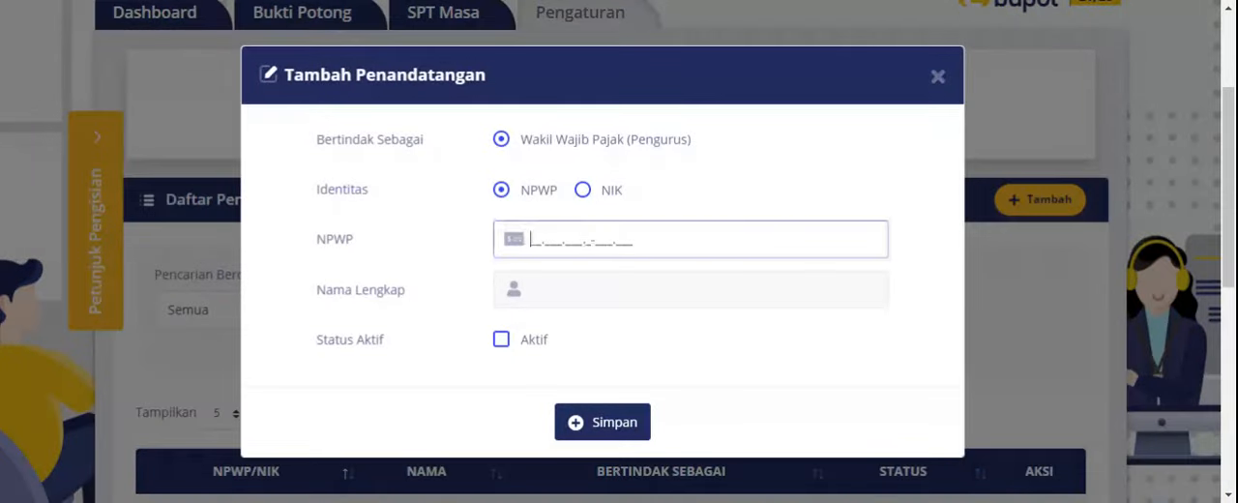
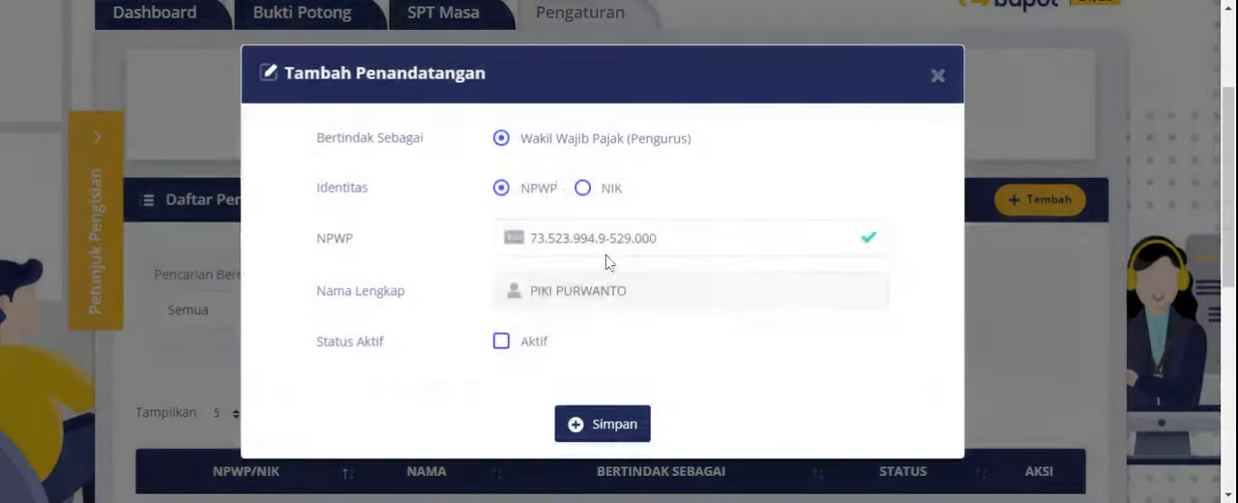
left_click(501, 341)
left_click(595, 425)
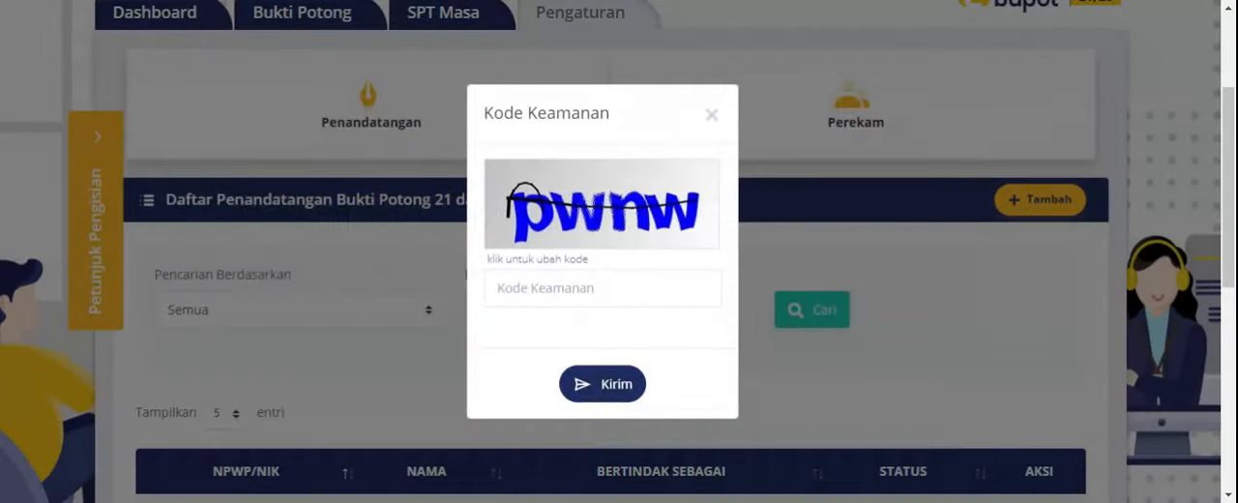
- Submit the captcha security code for the new signatory, acknowledge the result and check the signatory list
type("pwe")
key("BackSpace")
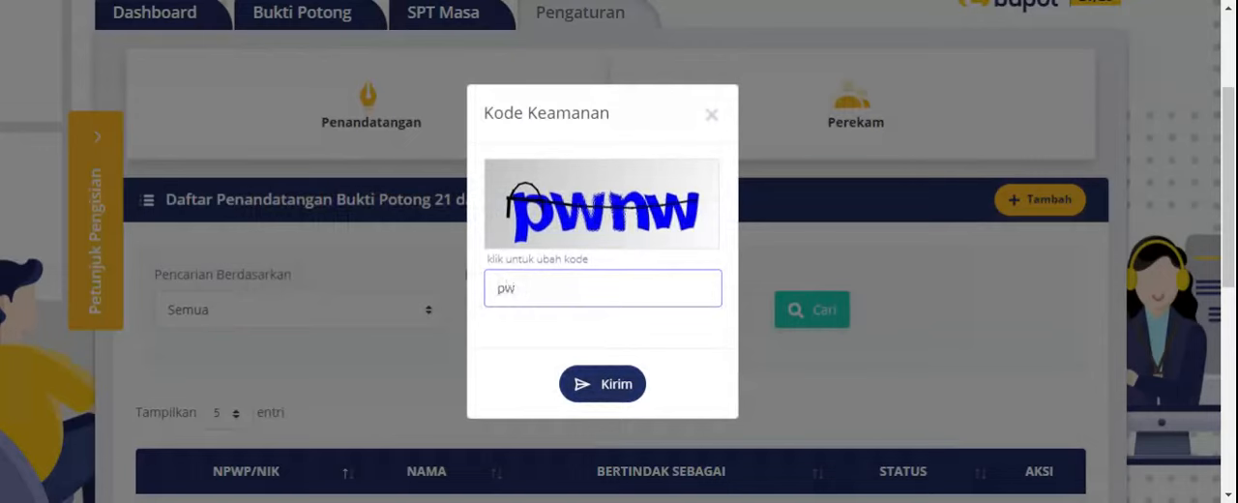
type("nw")
left_click(607, 385)
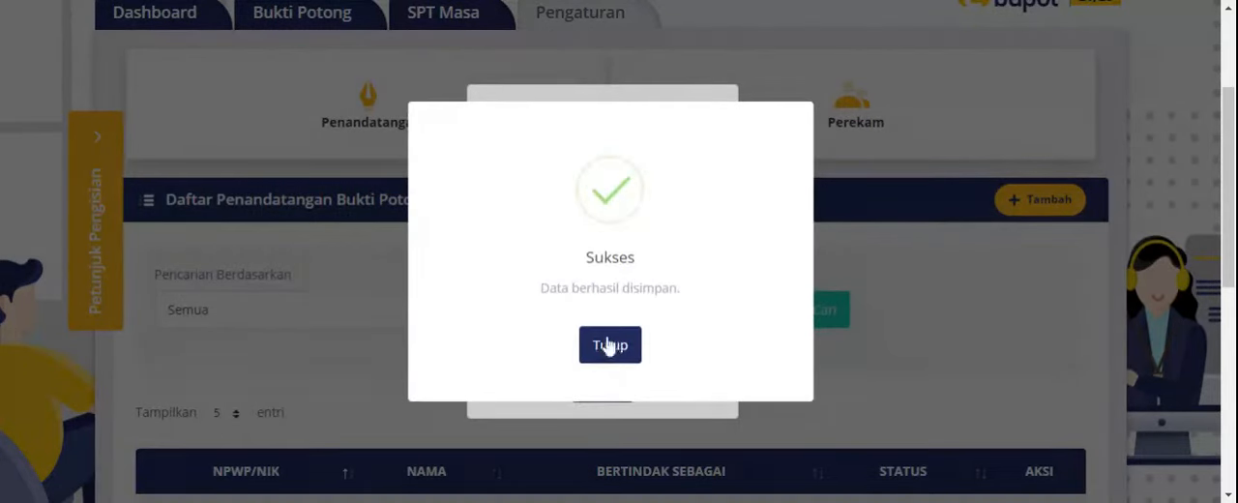
left_click(608, 343)
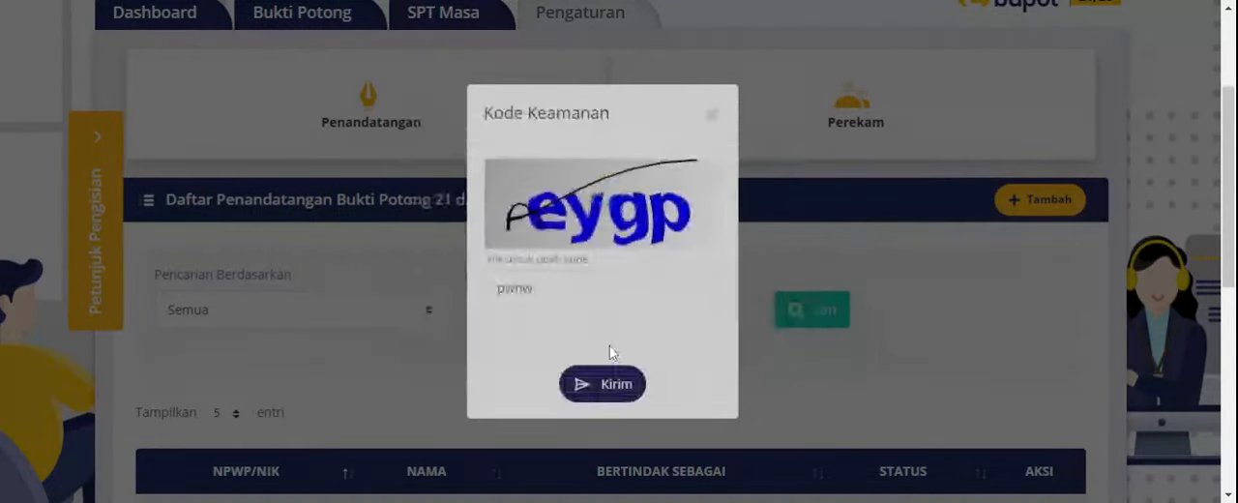
scroll(538, 318, "down", 3)
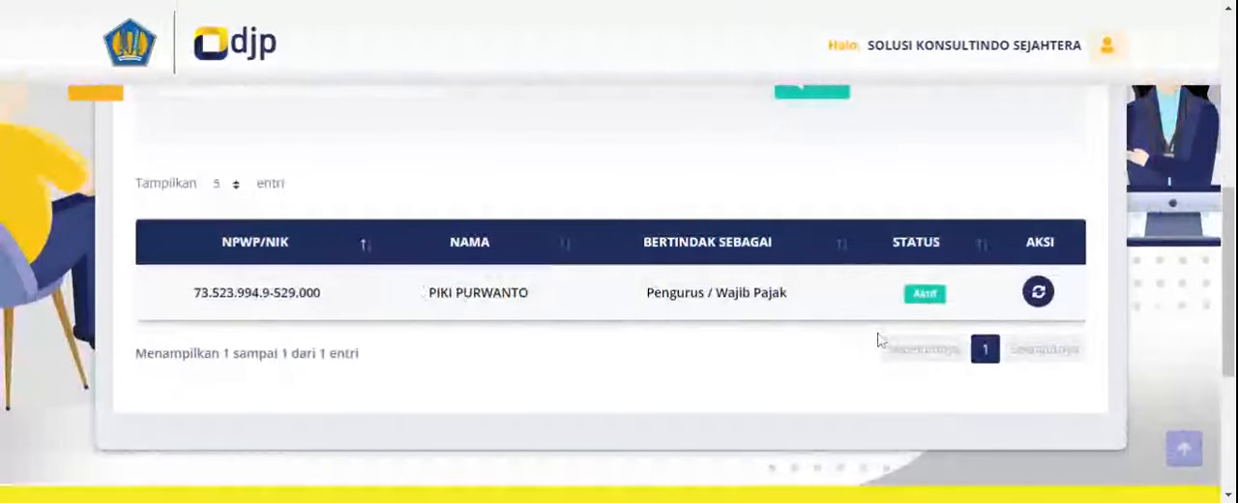
scroll(878, 337, "up", 2)
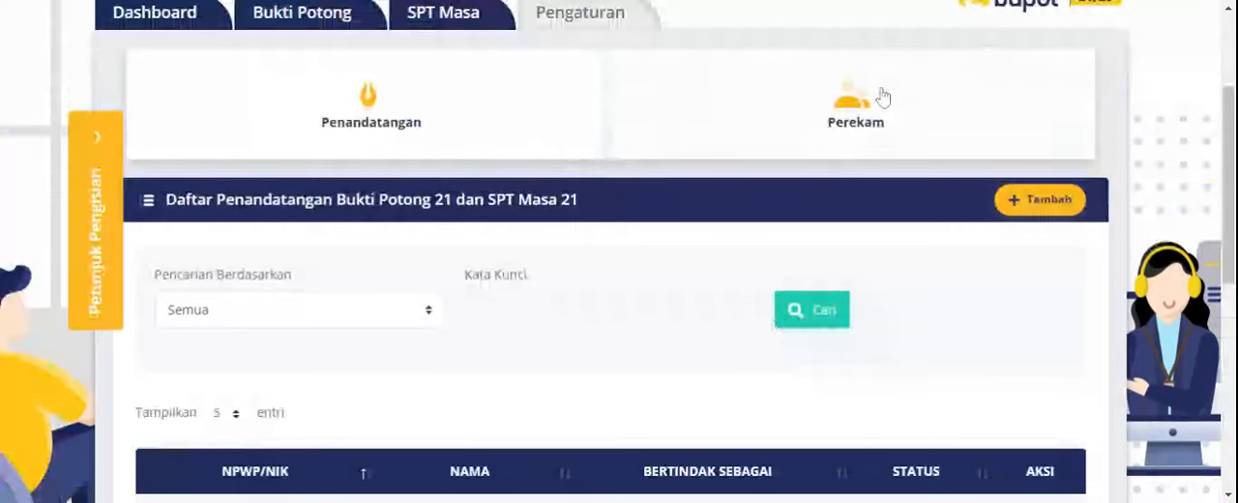
- Check the Perekam settings and the Dashboard's Daftar SPT Masa list
left_click(859, 114)
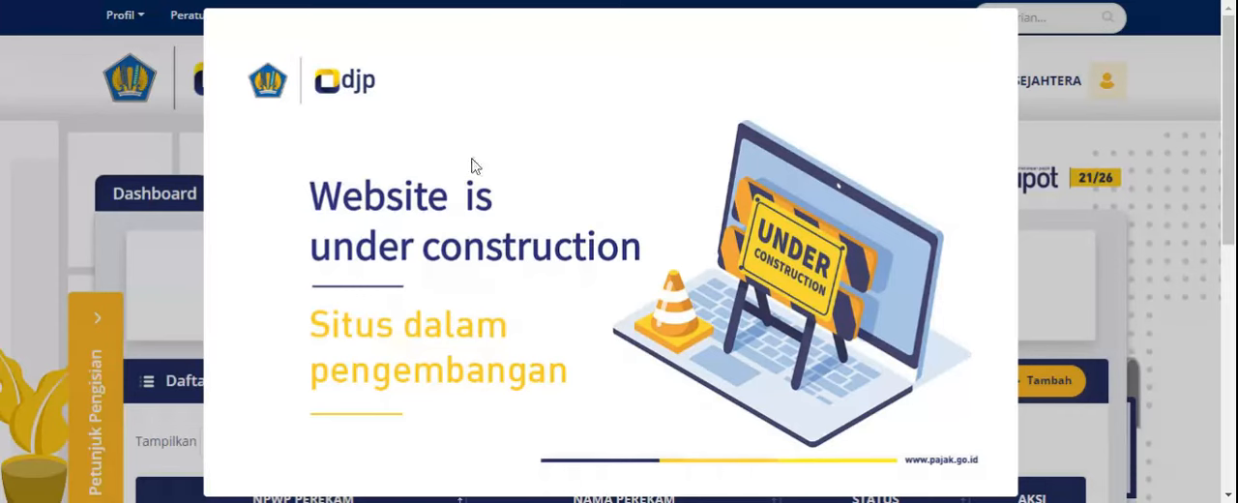
left_click(3, 3)
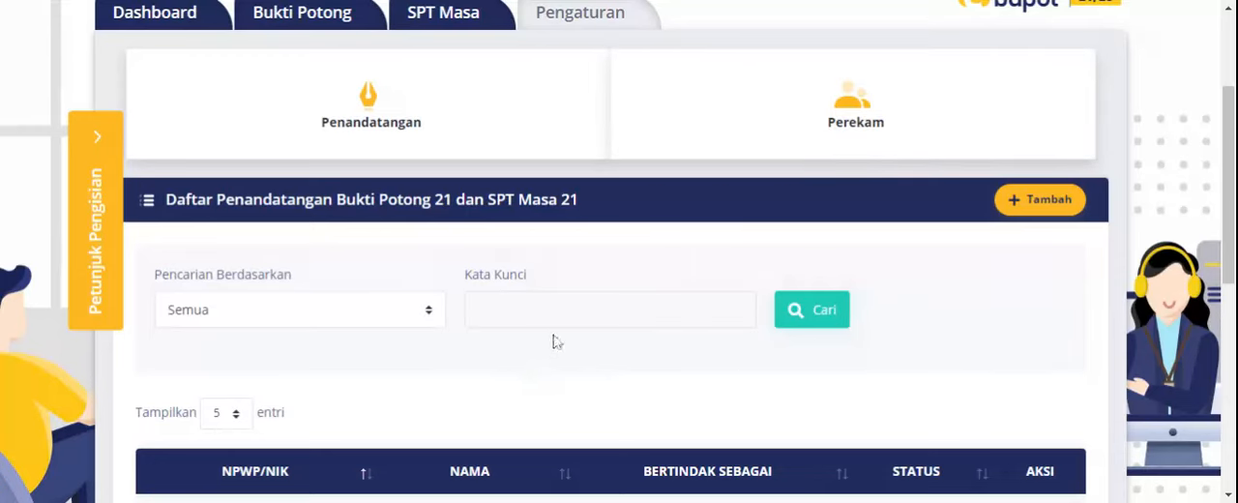
scroll(423, 248, "up", 2)
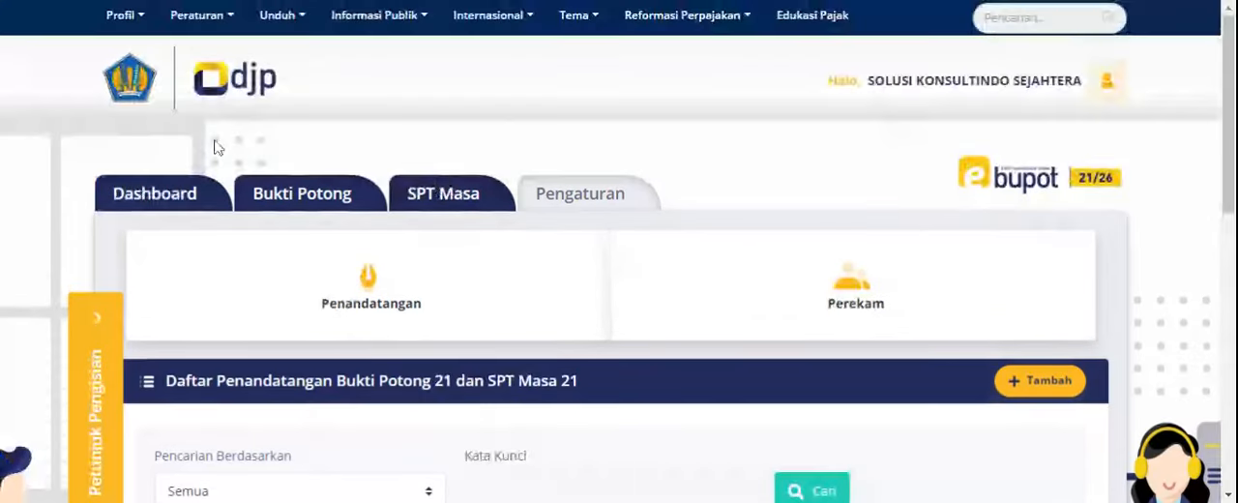
left_click(177, 207)
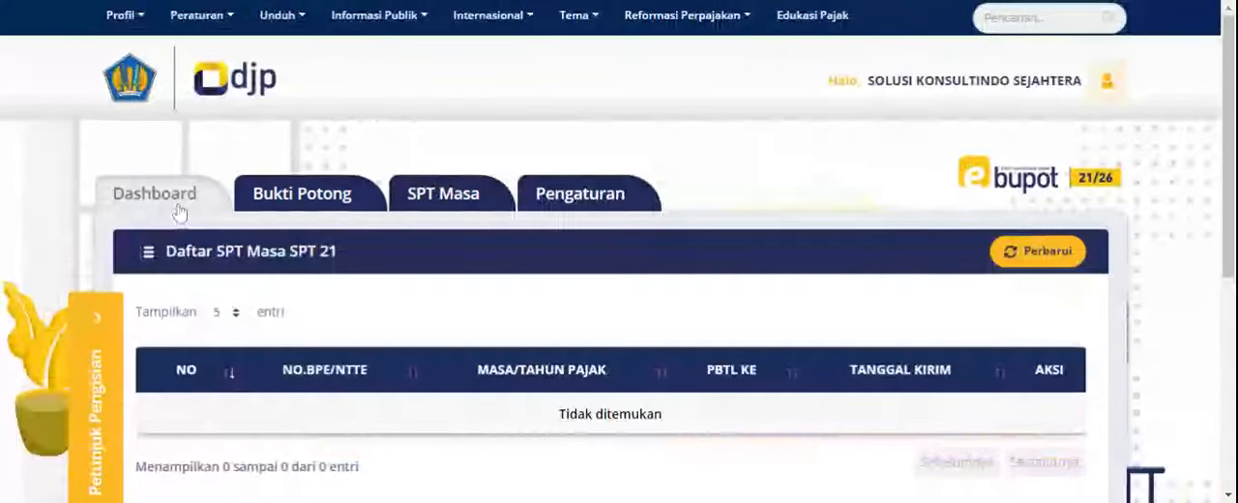
- Examine the Bukti Potong section's PPh Pasal 21 and PPh Pasal 26 withholding slip lists
left_click(292, 207)
scroll(353, 198, "down", 1)
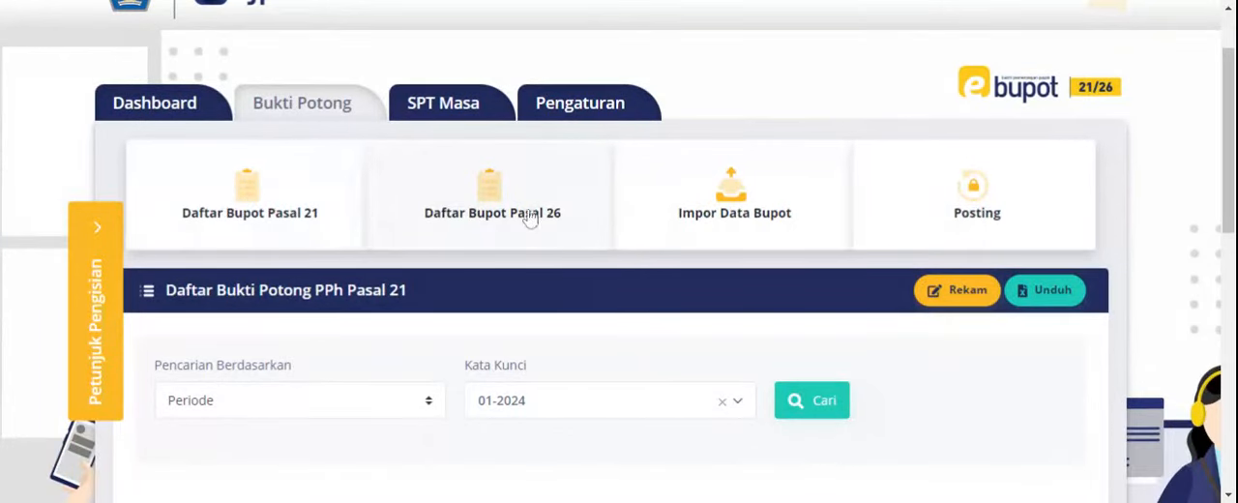
scroll(295, 222, "up", 1)
scroll(295, 223, "down", 2)
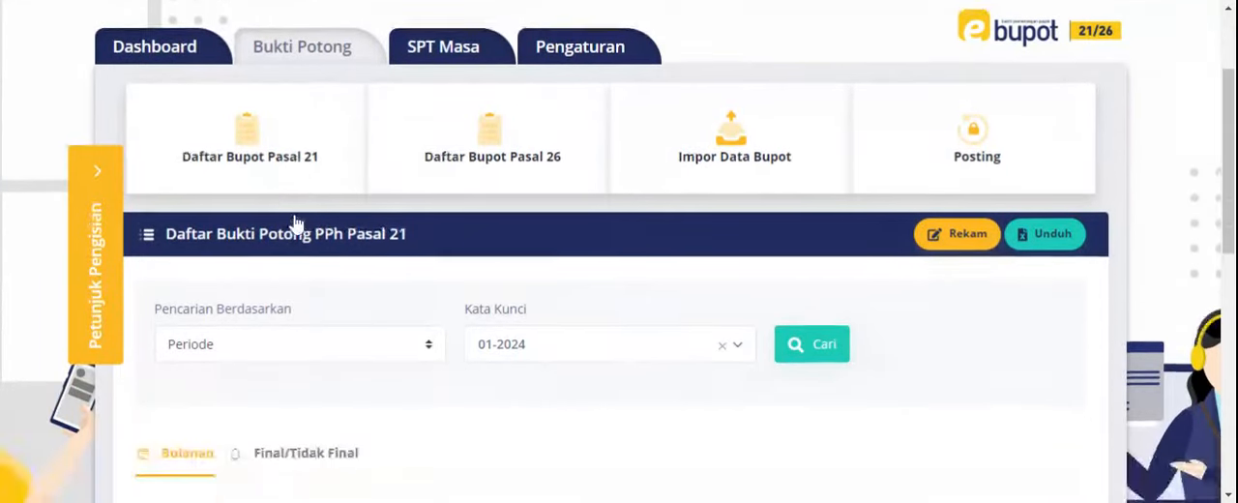
scroll(295, 221, "down", 2)
scroll(942, 146, "up", 1)
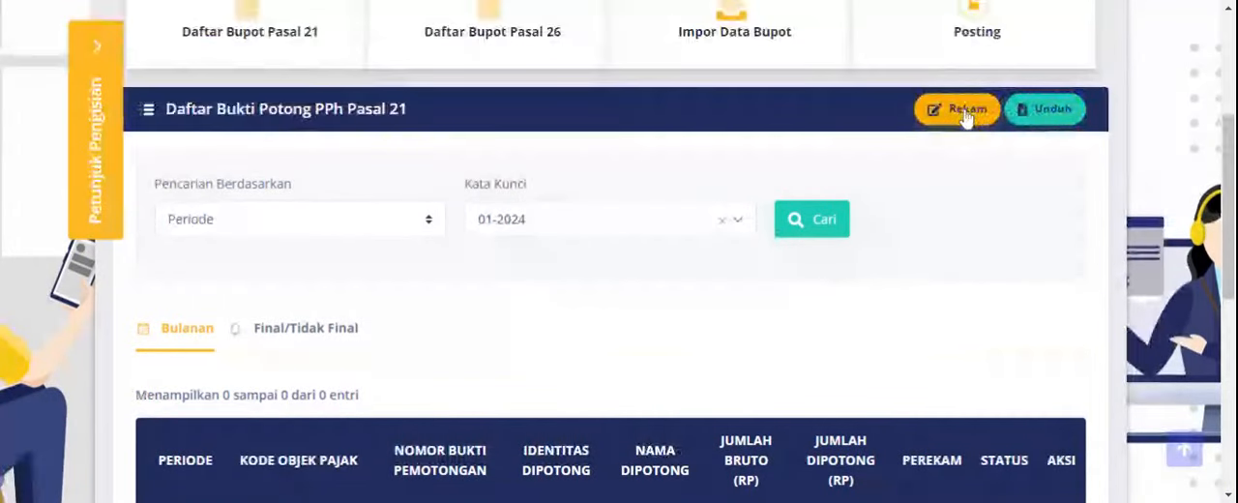
scroll(613, 183, "up", 2)
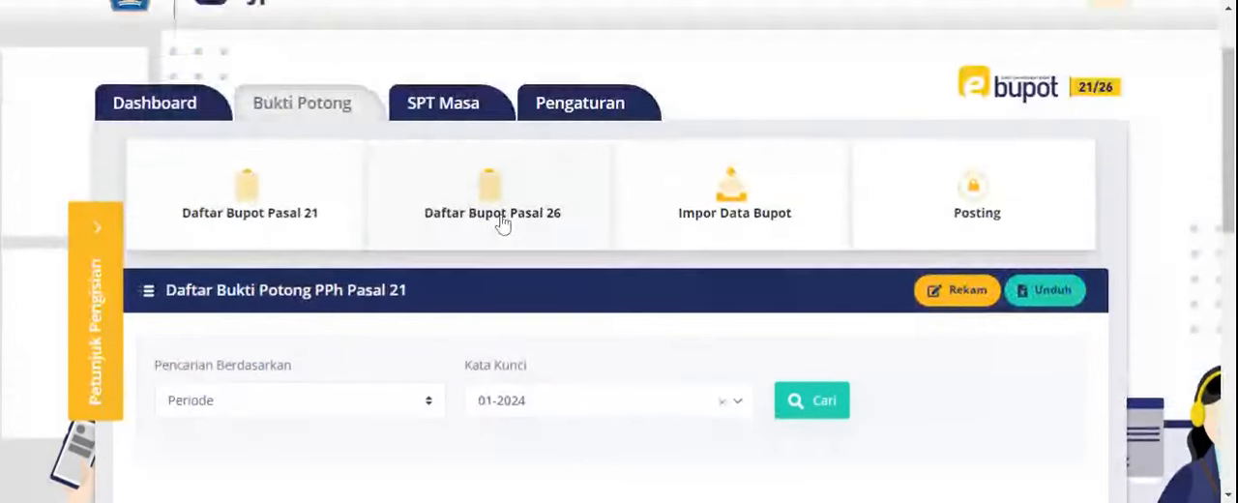
left_click(502, 224)
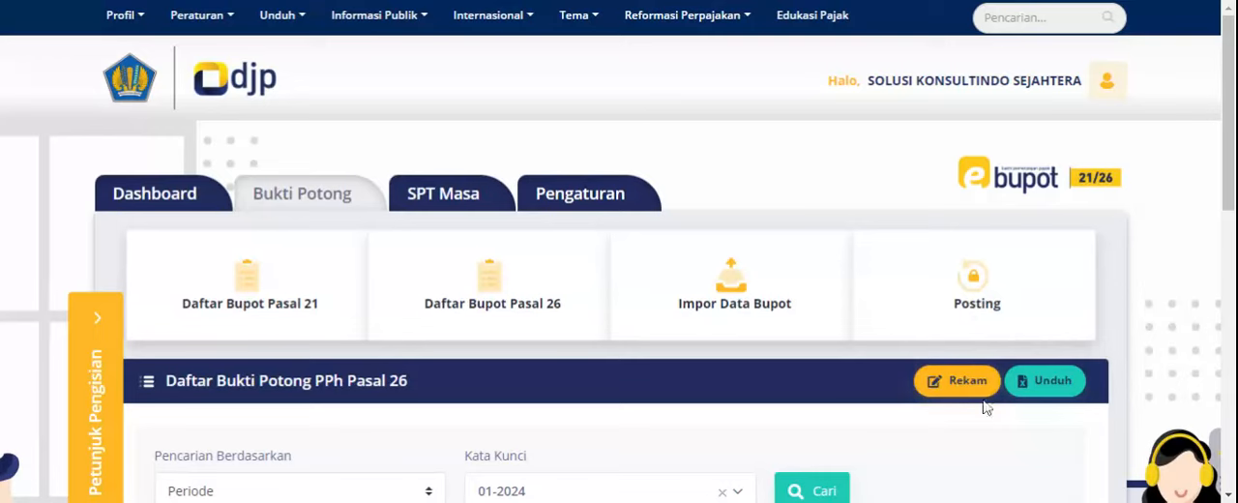
scroll(373, 257, "down", 2)
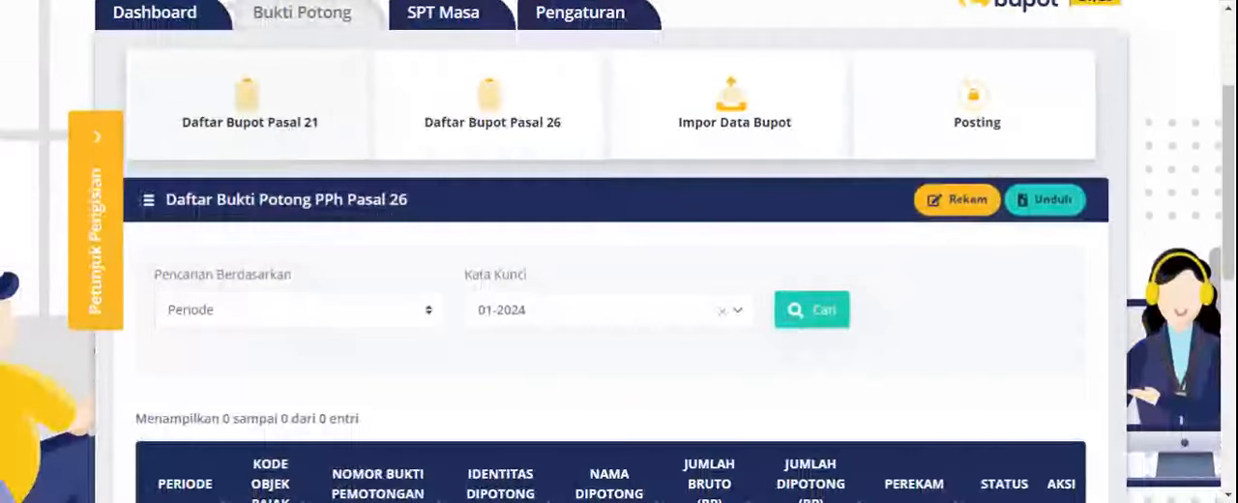
- Start recording a new withholding slip from the Daftar Bupot Pasal 21 list
left_click(287, 130)
scroll(351, 262, "down", 2)
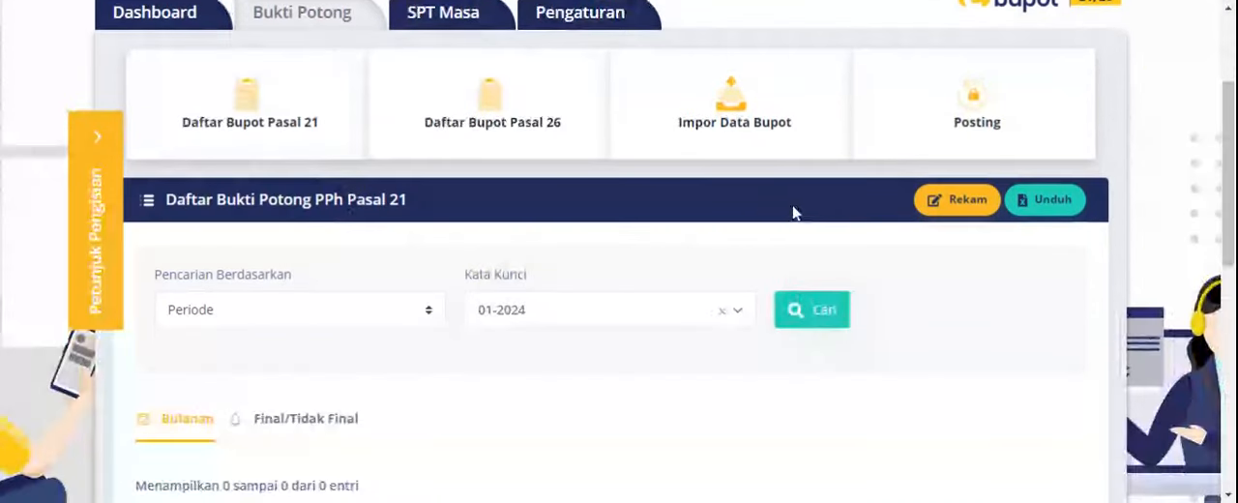
left_click(937, 200)
- Set Tahun Pajak to 2024 and Masa Pajak to Januari, and paste the withheld taxpayer's NPWP number
scroll(934, 211, "down", 3)
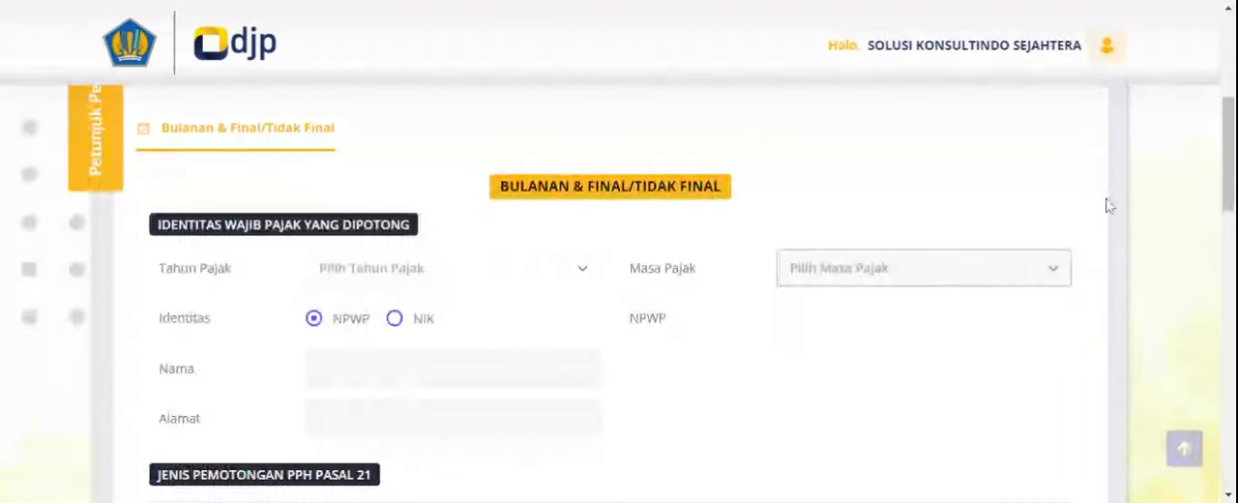
scroll(760, 246, "up", 2)
scroll(613, 202, "down", 2)
scroll(474, 259, "down", 1)
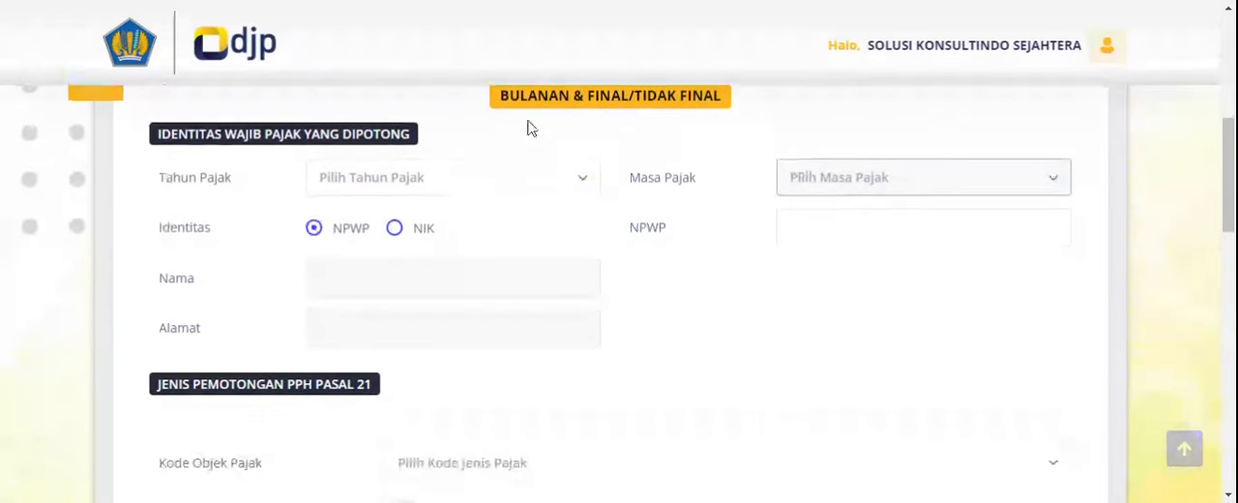
left_click(425, 178)
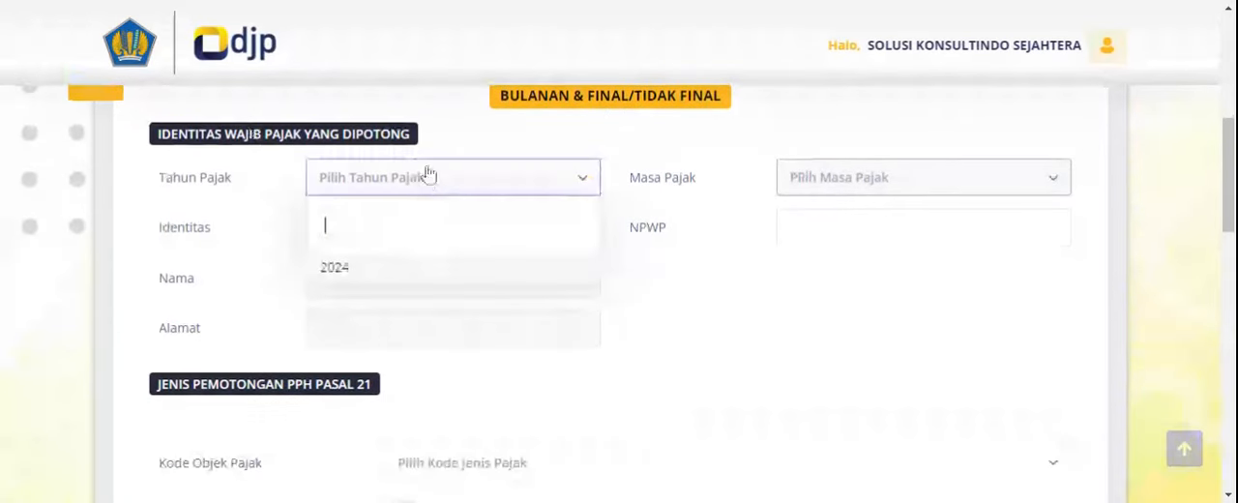
left_click(346, 268)
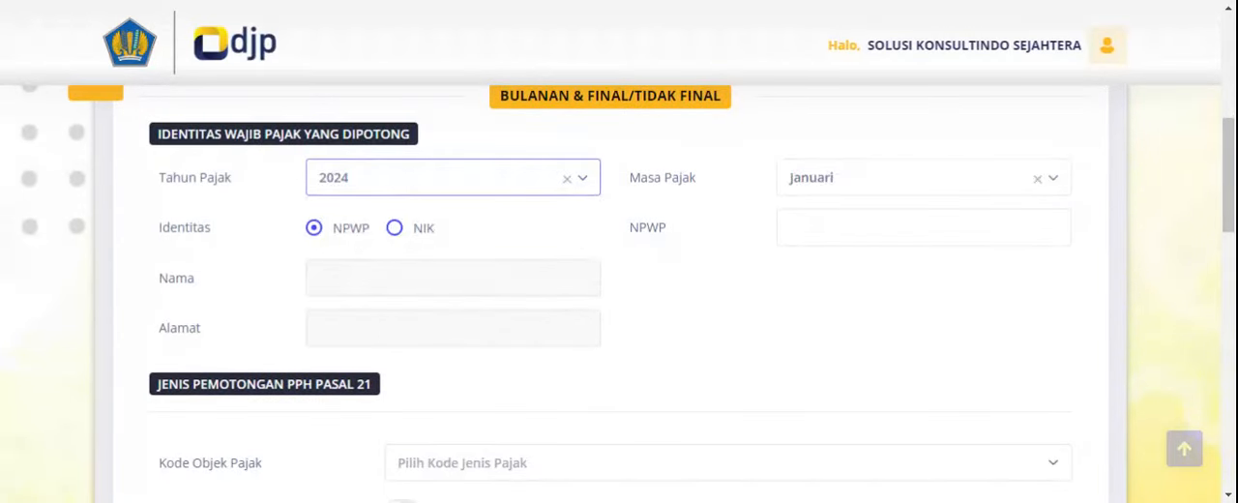
left_click(875, 226)
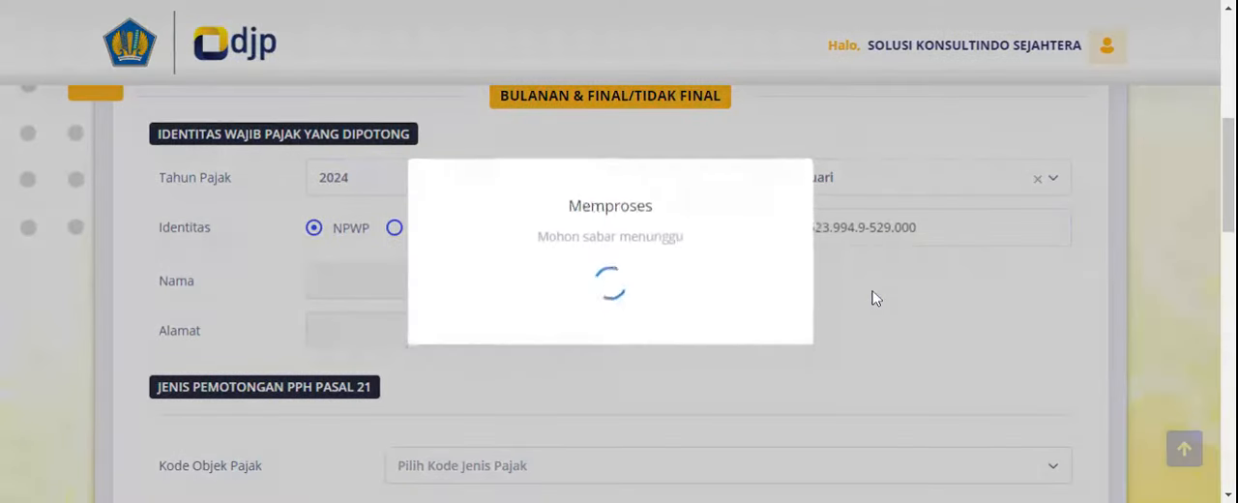
- Set Kode Objek Pajak to 21-100-01 Pegawai Tetap, and preview the Fasilitas PPh Pasal 21 options before switching the facility back off
scroll(655, 340, "down", 1)
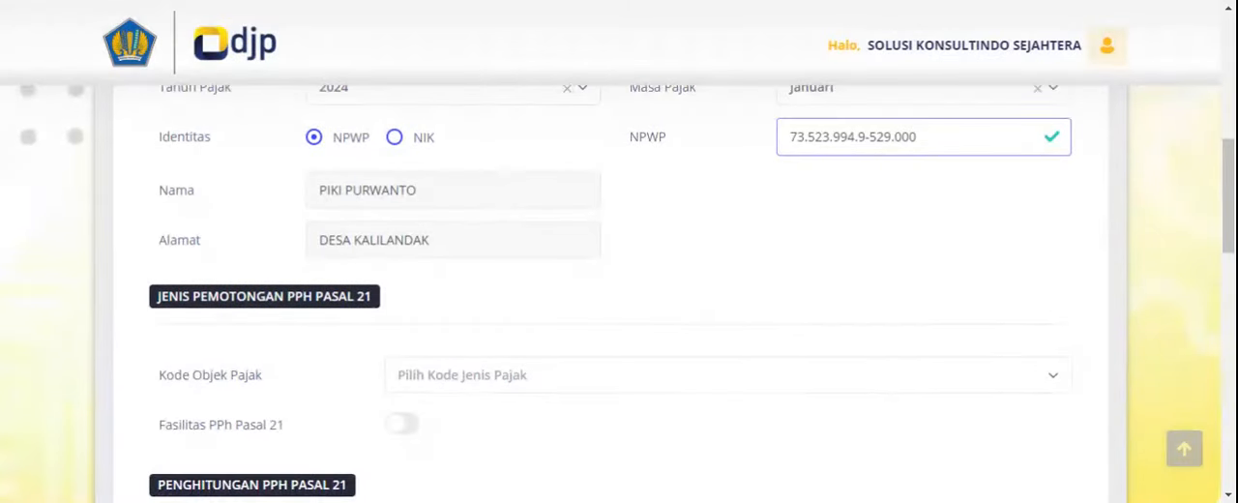
scroll(307, 177, "down", 1)
scroll(387, 248, "down", 2)
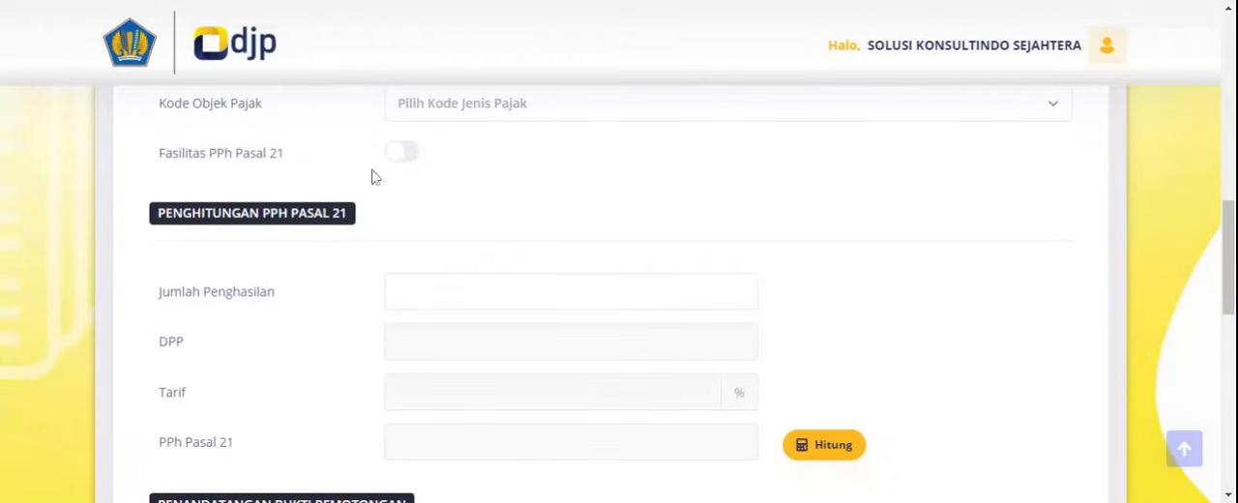
scroll(540, 198, "up", 1)
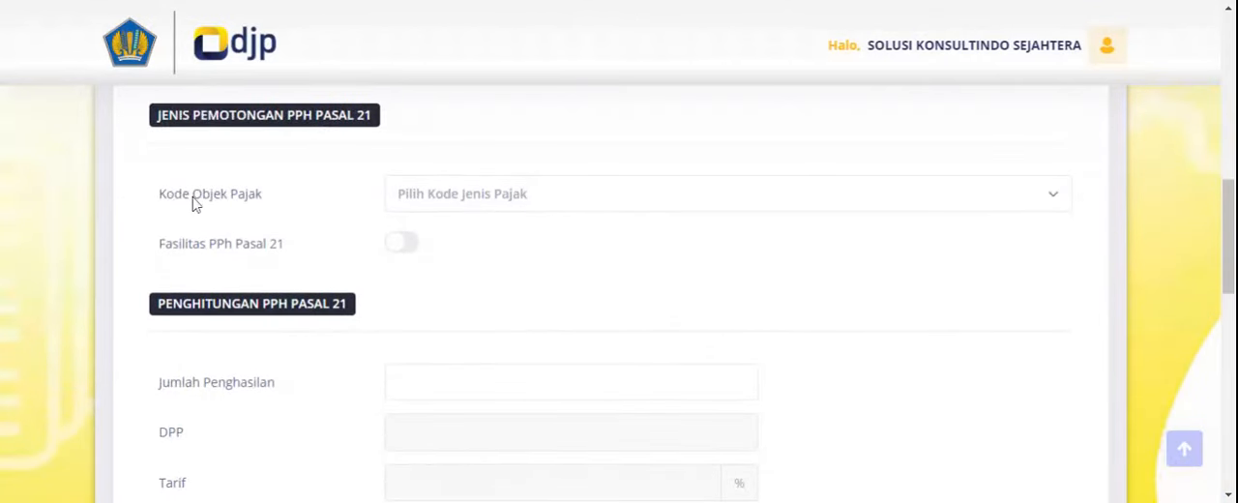
left_click(506, 206)
left_click(498, 289)
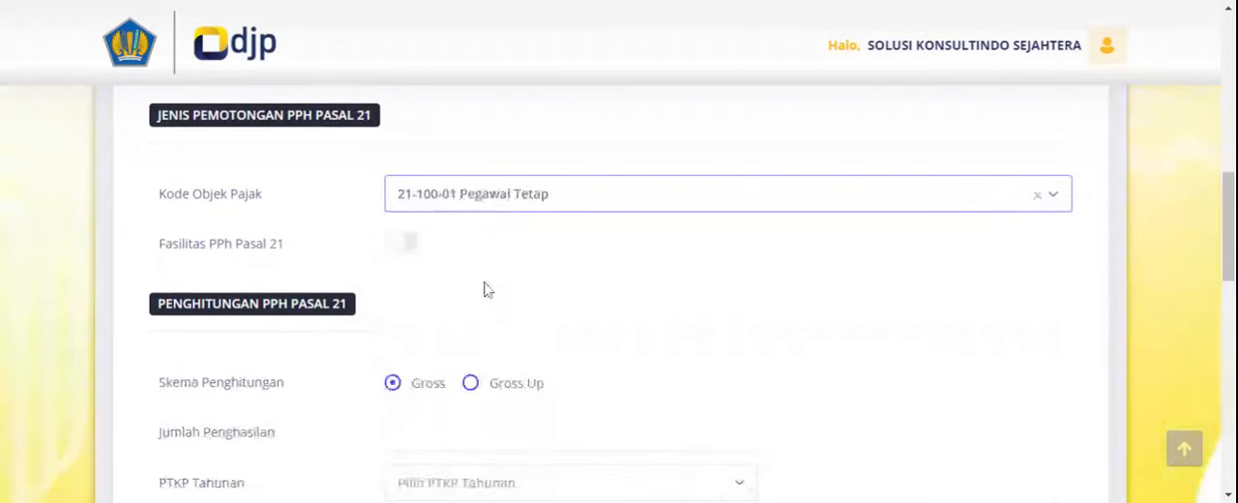
left_click(402, 243)
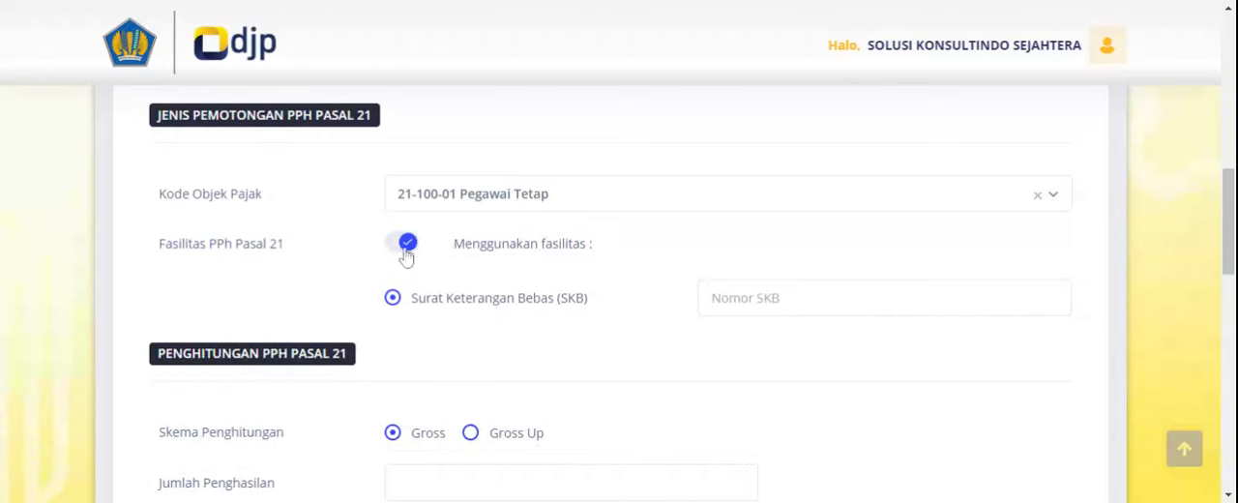
left_click(405, 248)
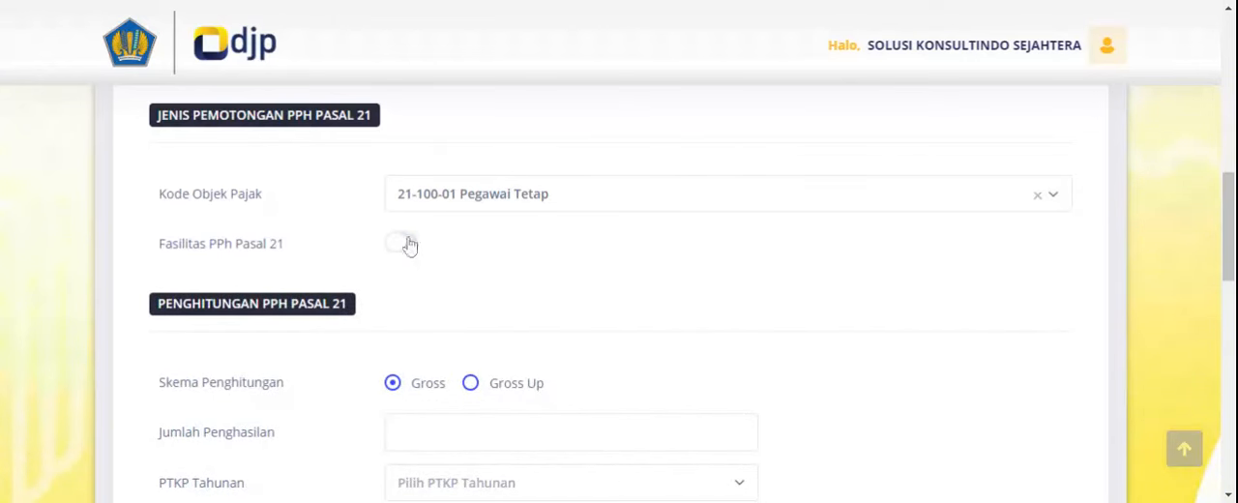
- Set the calculation scheme to Gross Up and enter a Jumlah Penghasilan of 10.000.000
scroll(410, 246, "down", 2)
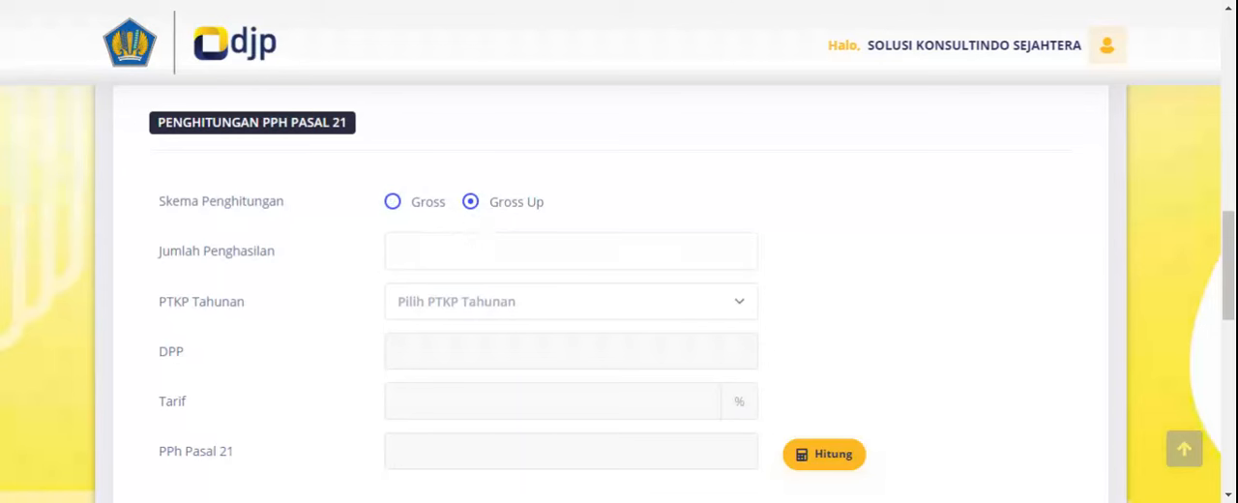
left_click(721, 251)
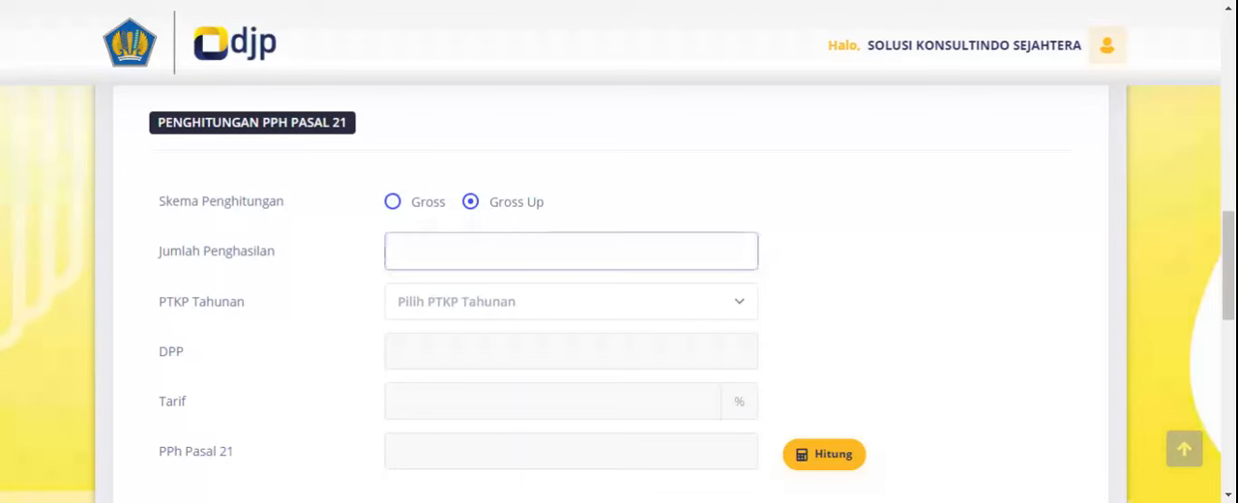
type("10")
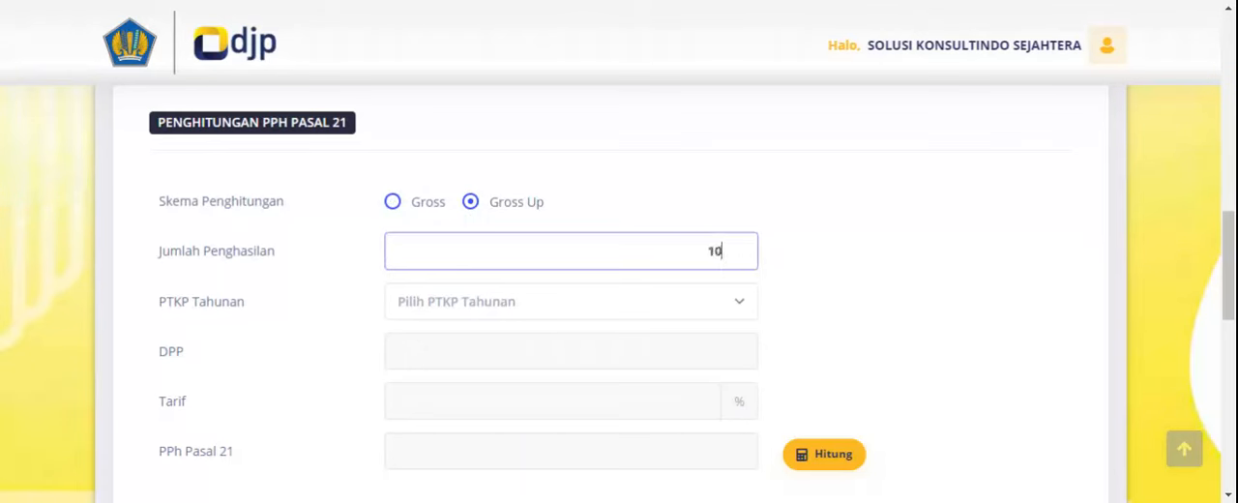
type(".000.000")
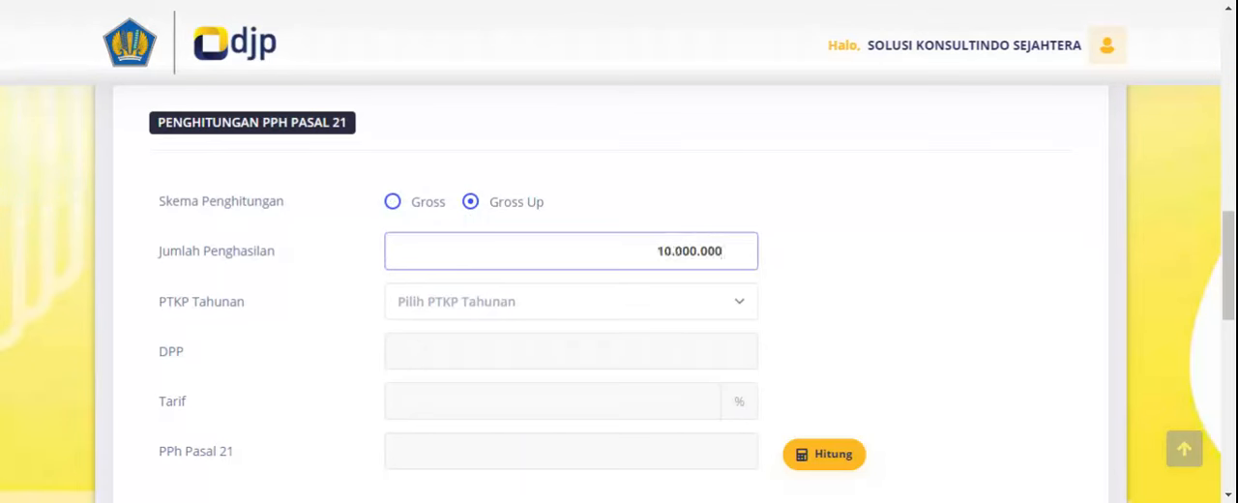
- Set PTKP Tahunan to (K/3) 72000000 and calculate the PPh Pasal 21
left_click(508, 311)
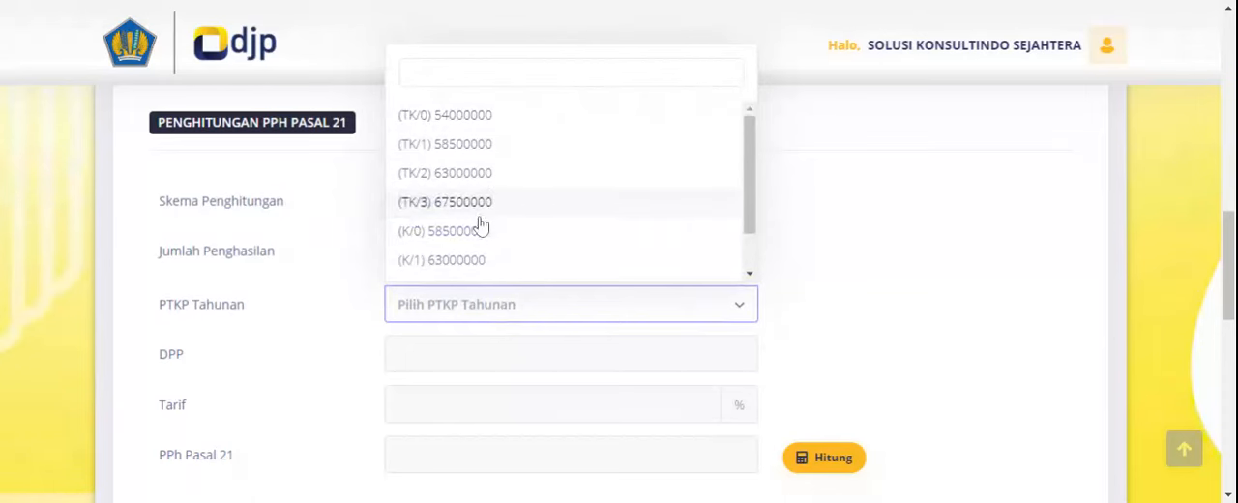
scroll(477, 256, "down", 1)
left_click(463, 268)
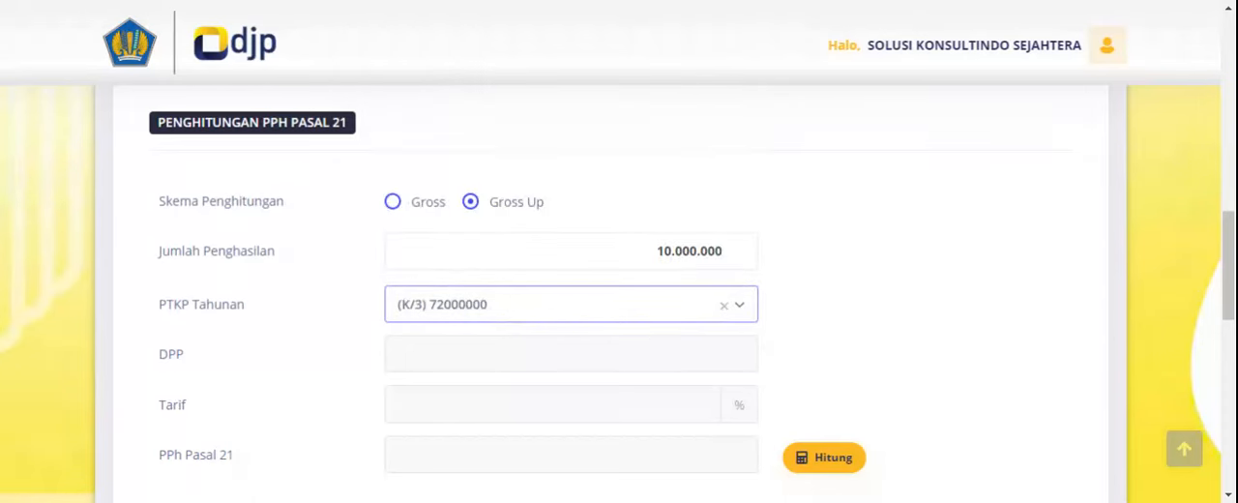
scroll(490, 199, "down", 2)
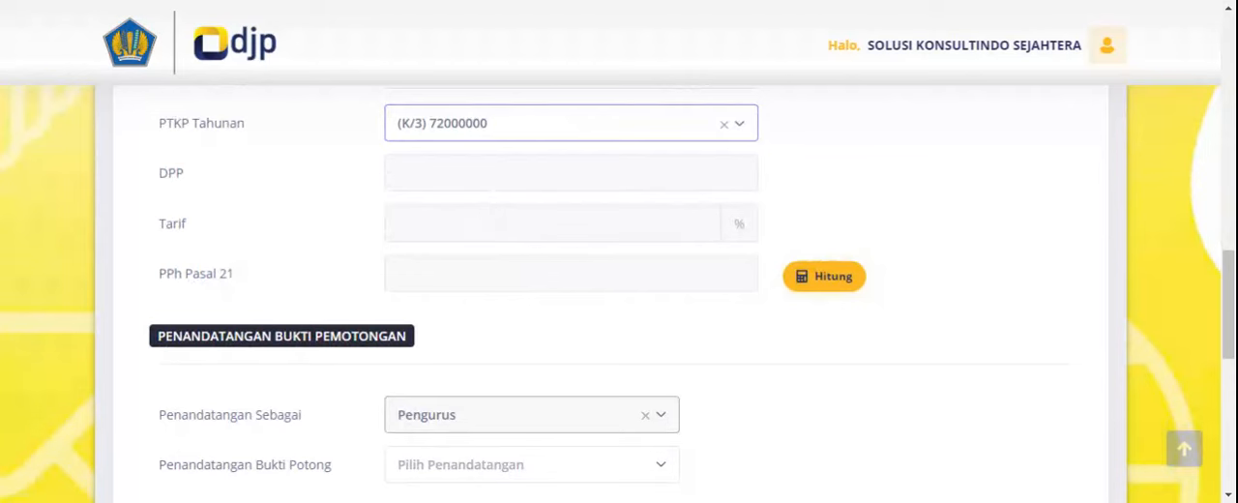
left_click(698, 189)
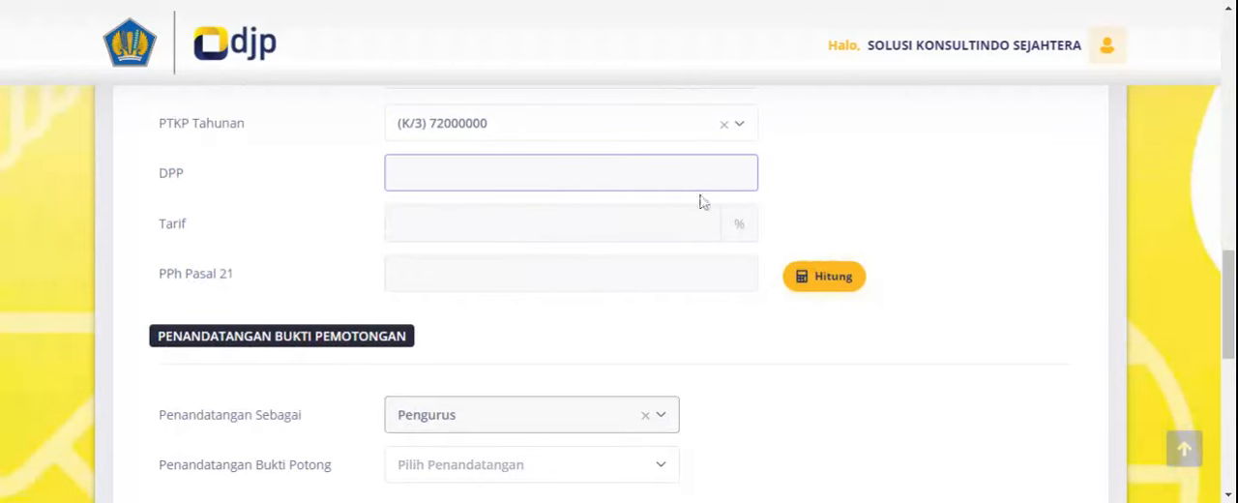
left_click(834, 286)
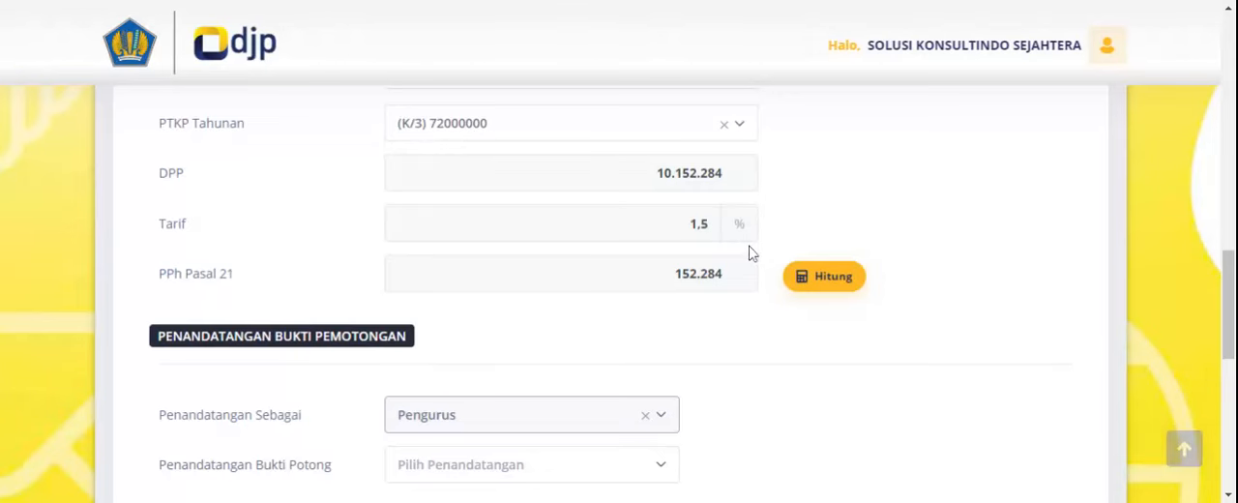
- Select the registered signatory for the withholding slip, accept the correctness and electronic signature declaration, and save the slip
scroll(753, 253, "down", 1)
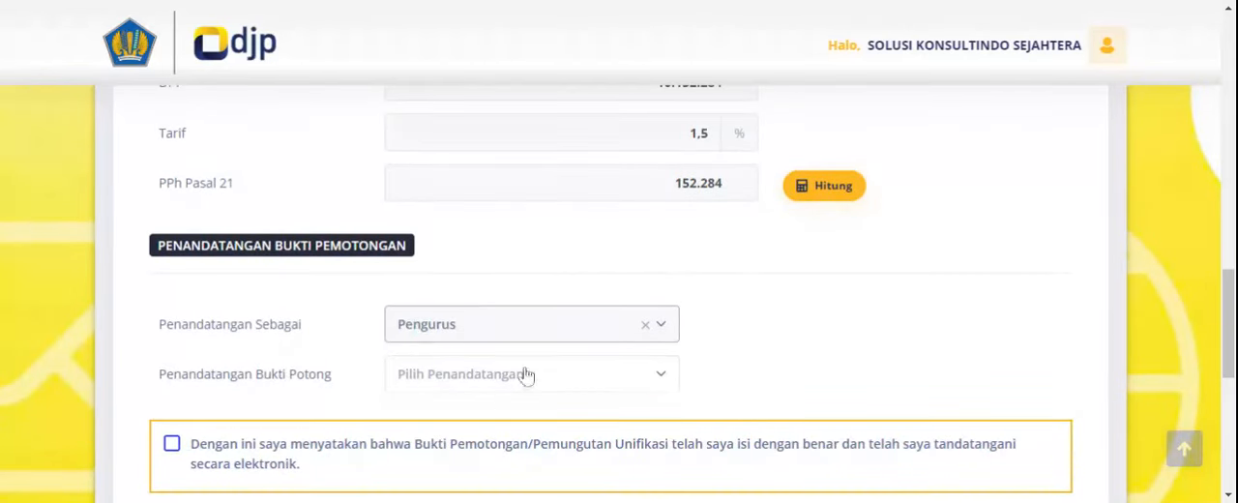
left_click(462, 379)
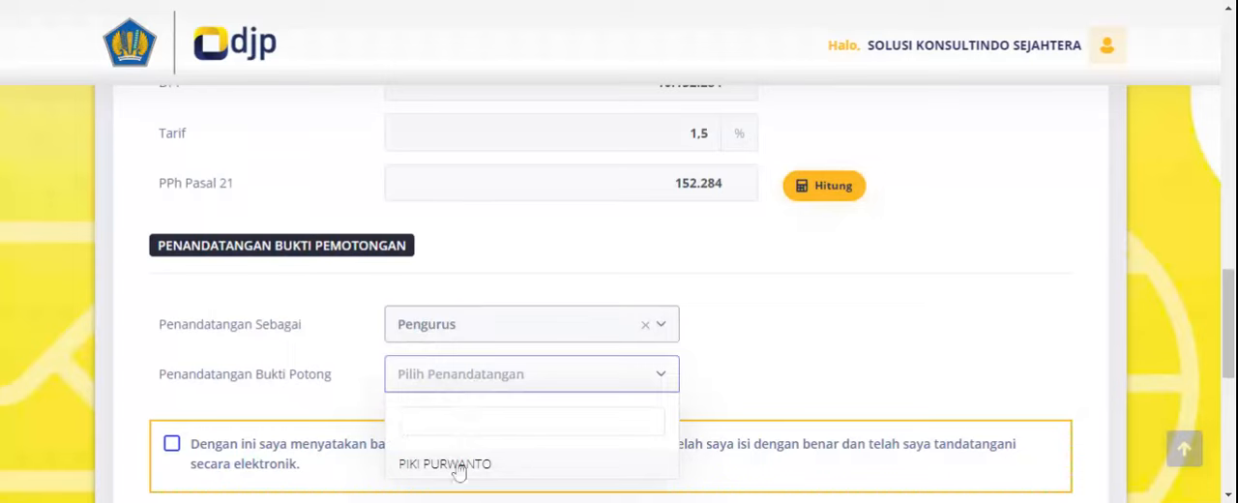
left_click(457, 466)
scroll(764, 365, "down", 2)
left_click(171, 262)
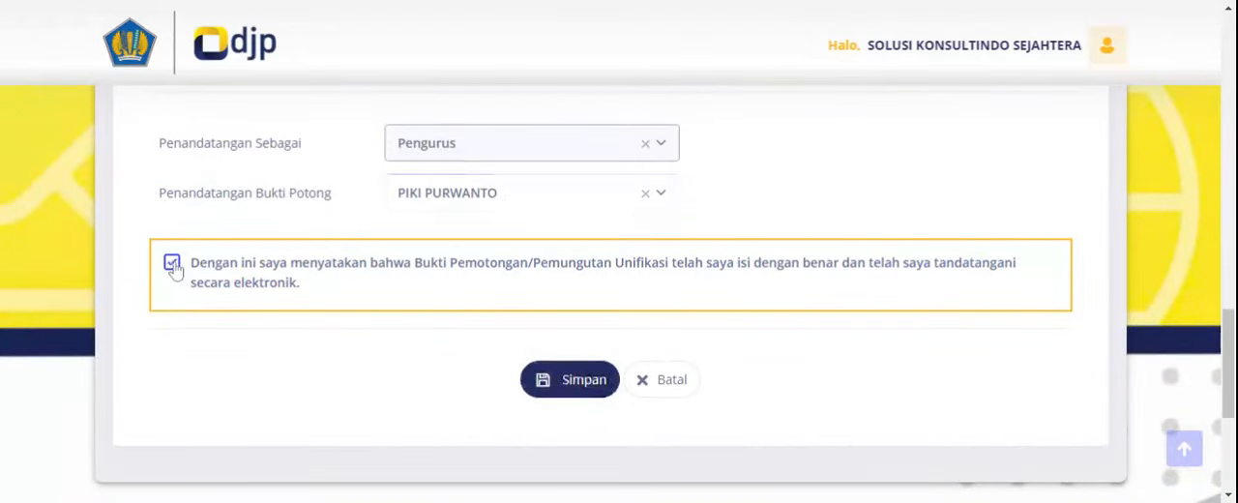
left_click(580, 392)
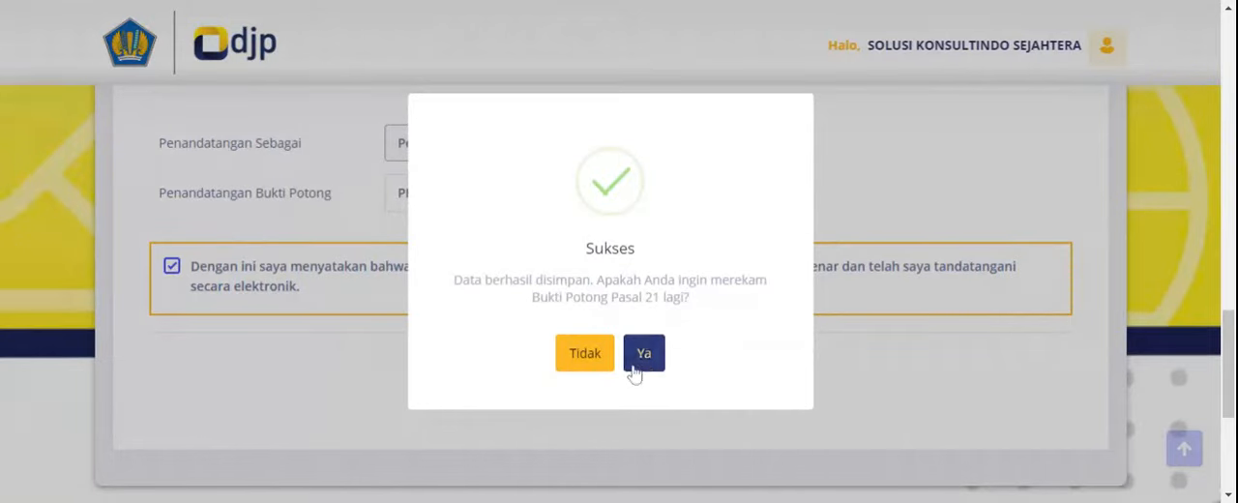
- Acknowledge the saved slip and open Daftar Bupot Pasal 21 to show its entry in the monthly slips for period 01-2024
left_click(639, 350)
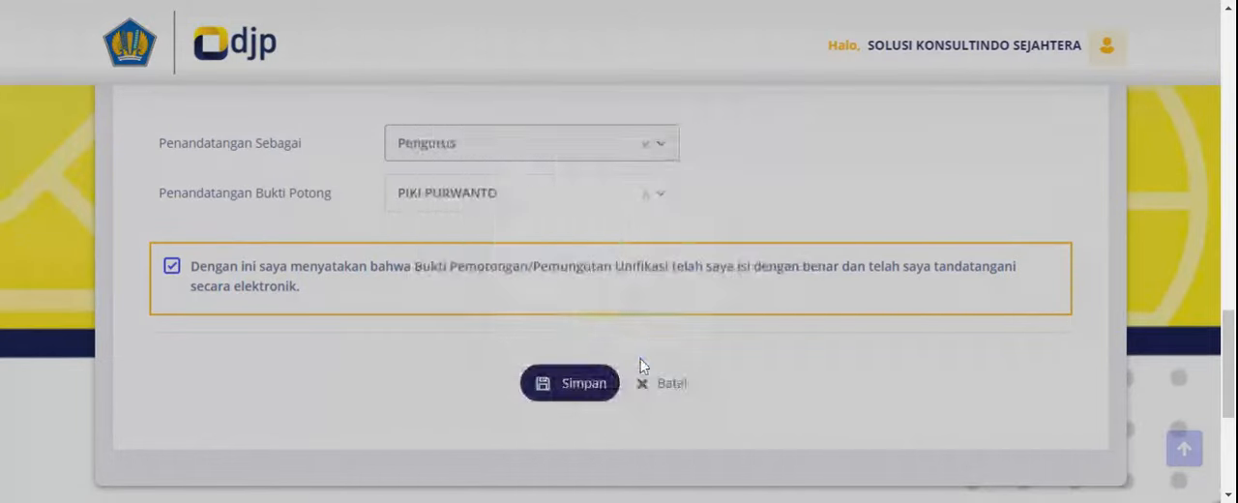
scroll(619, 378, "down", 3)
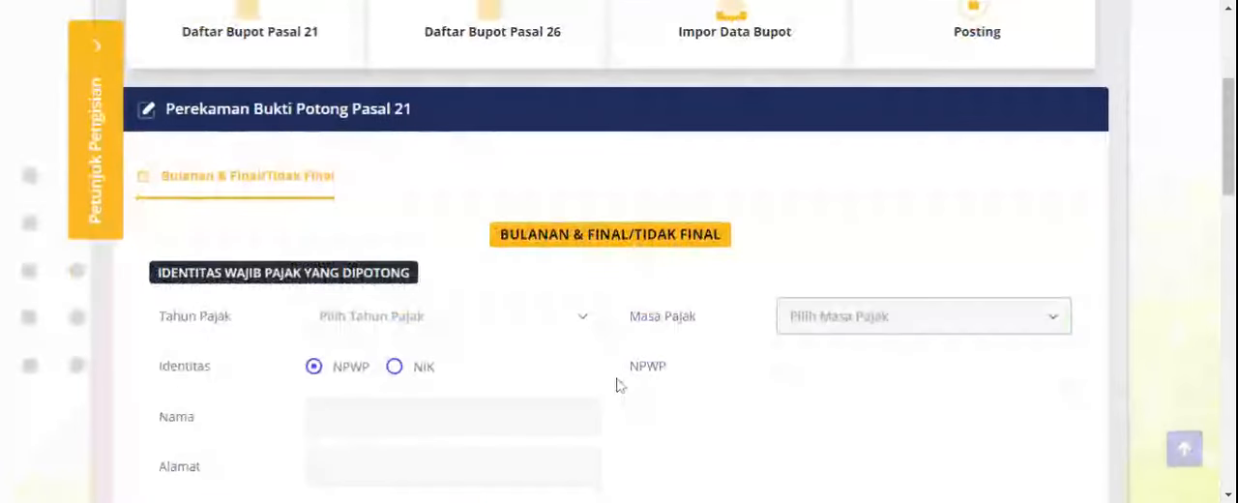
scroll(619, 381, "up", 2)
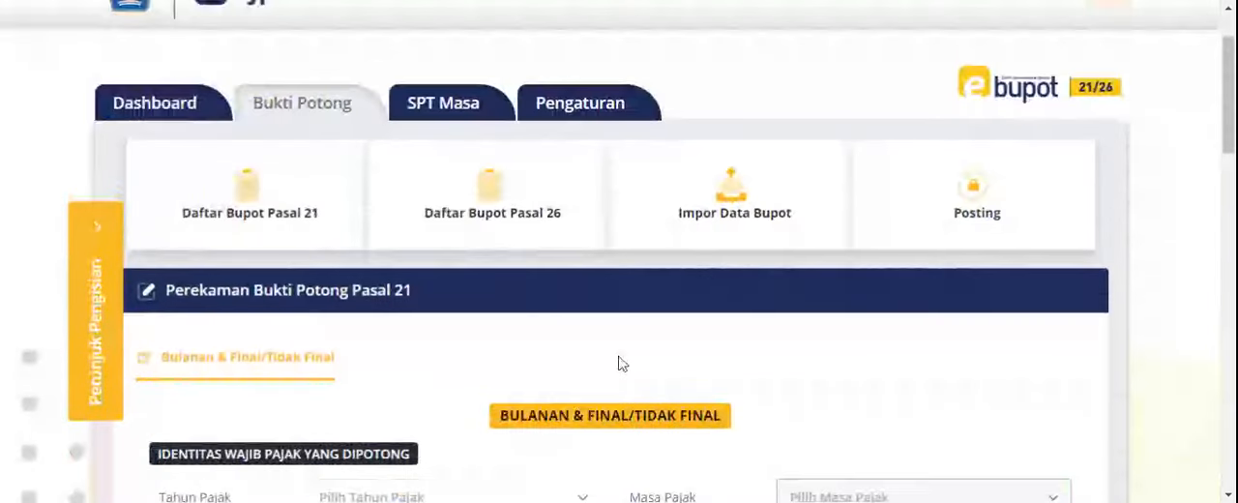
scroll(618, 362, "down", 4)
scroll(616, 361, "up", 6)
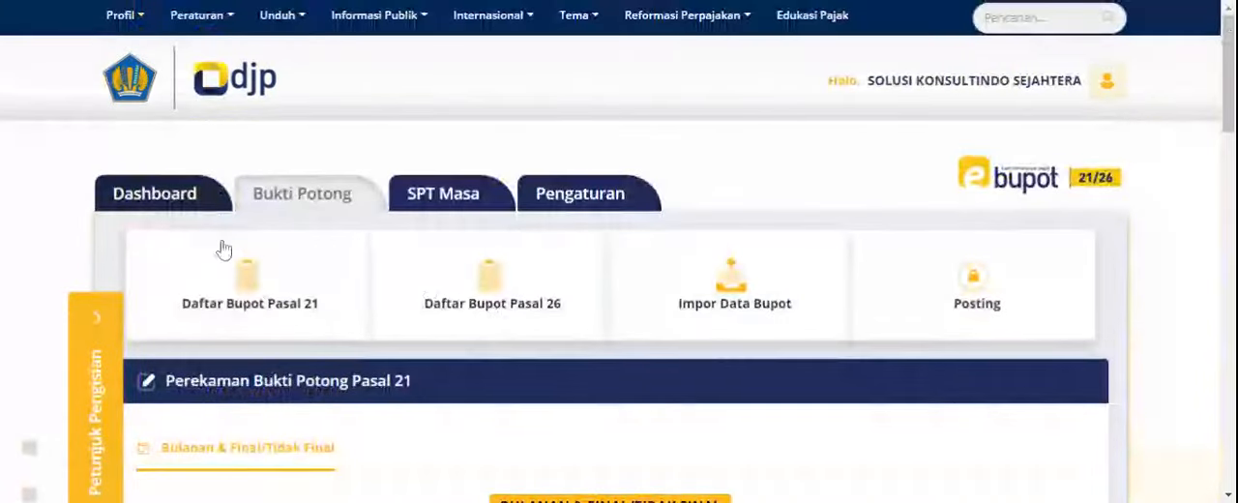
left_click(243, 274)
scroll(238, 287, "down", 3)
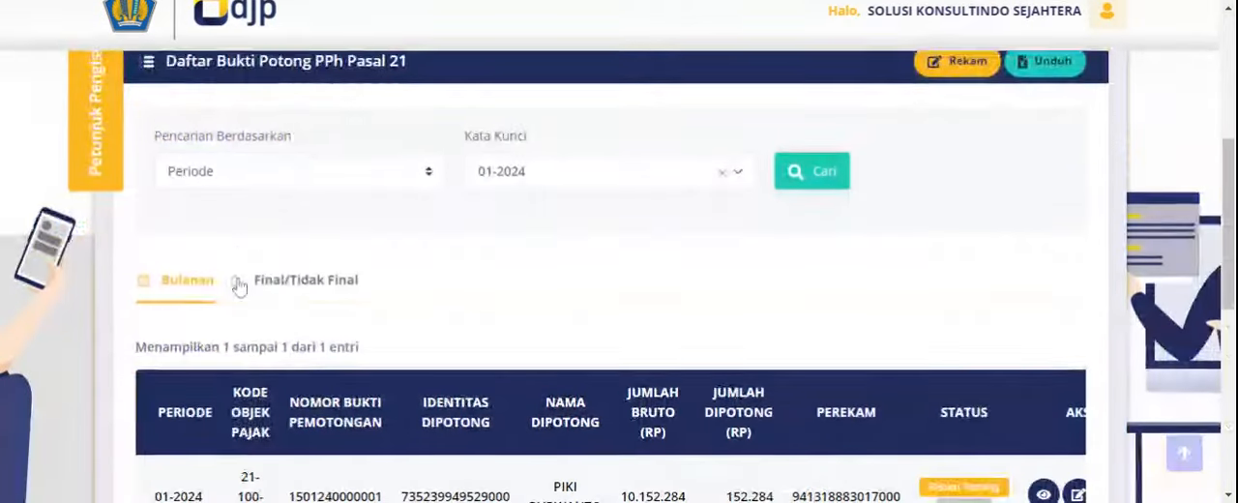
scroll(448, 280, "down", 2)
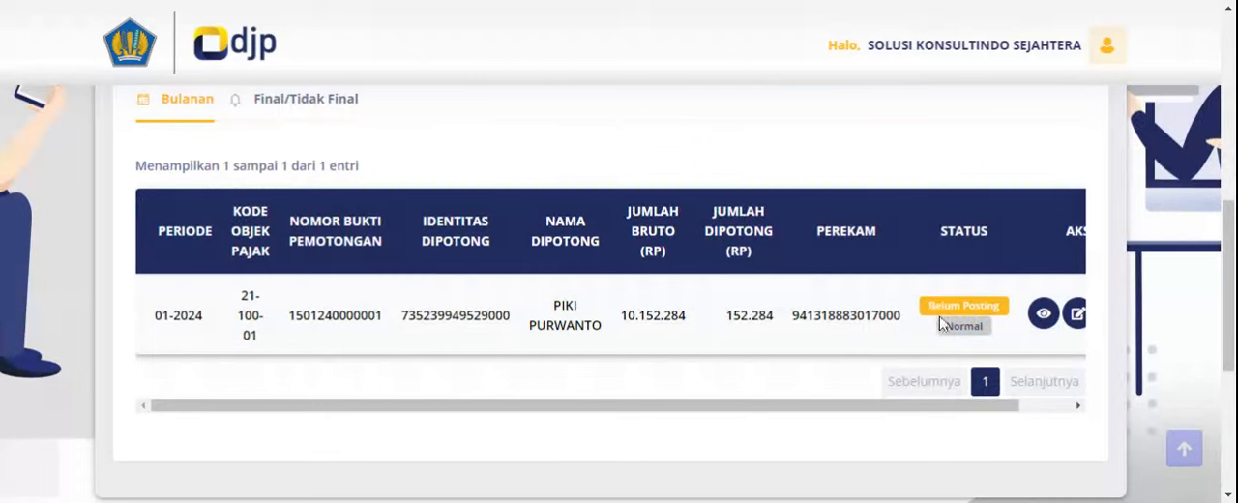
- Open the document preview of the January 2024 slip, review its form number, title and sections, and close the preview
left_click(1041, 315)
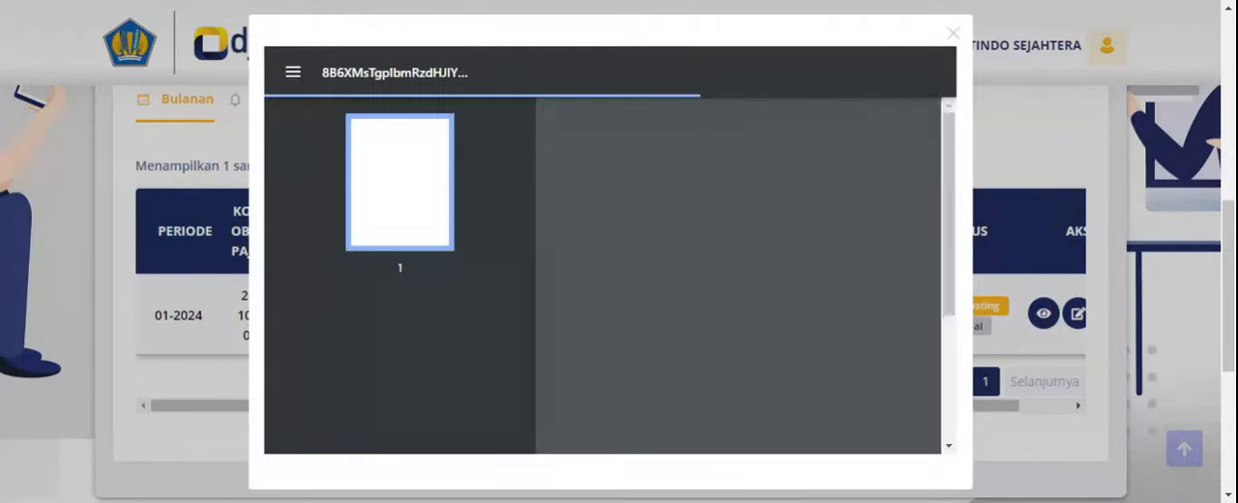
scroll(735, 340, "up", 4)
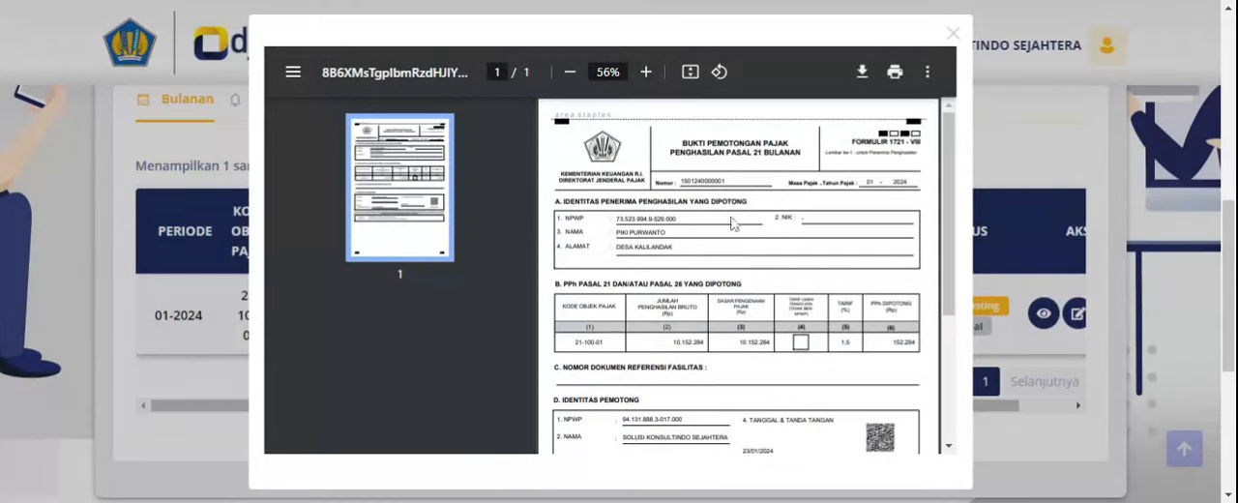
scroll(741, 246, "down", 2)
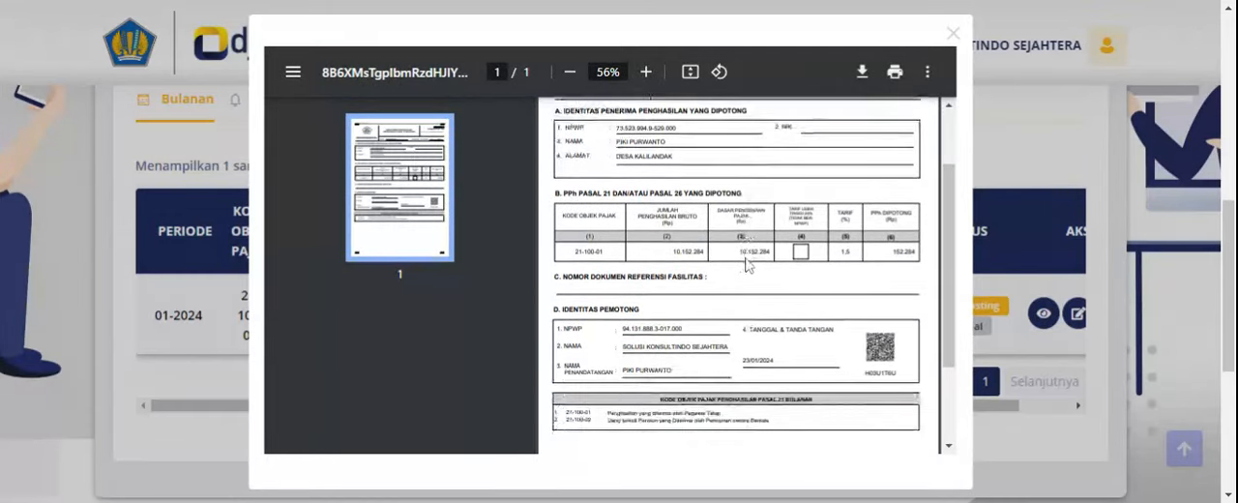
scroll(701, 270, "up", 2)
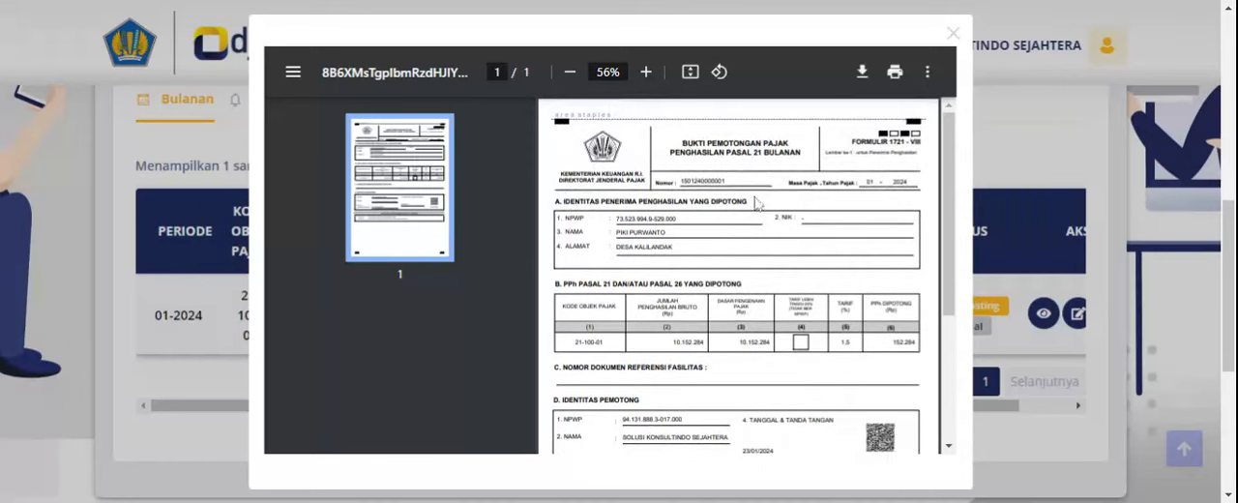
left_click_drag(749, 152, 798, 152)
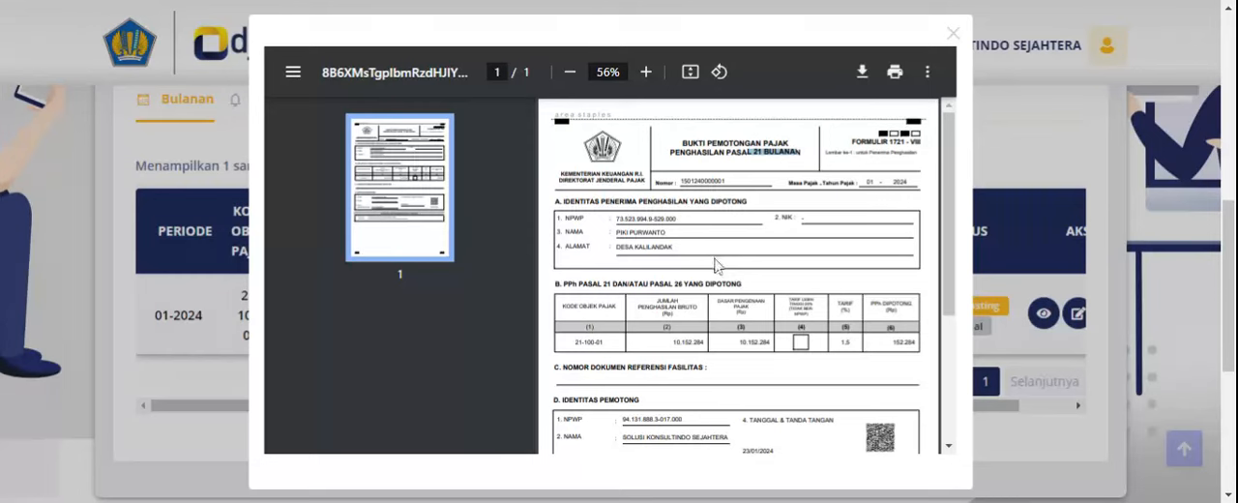
scroll(653, 290, "down", 2)
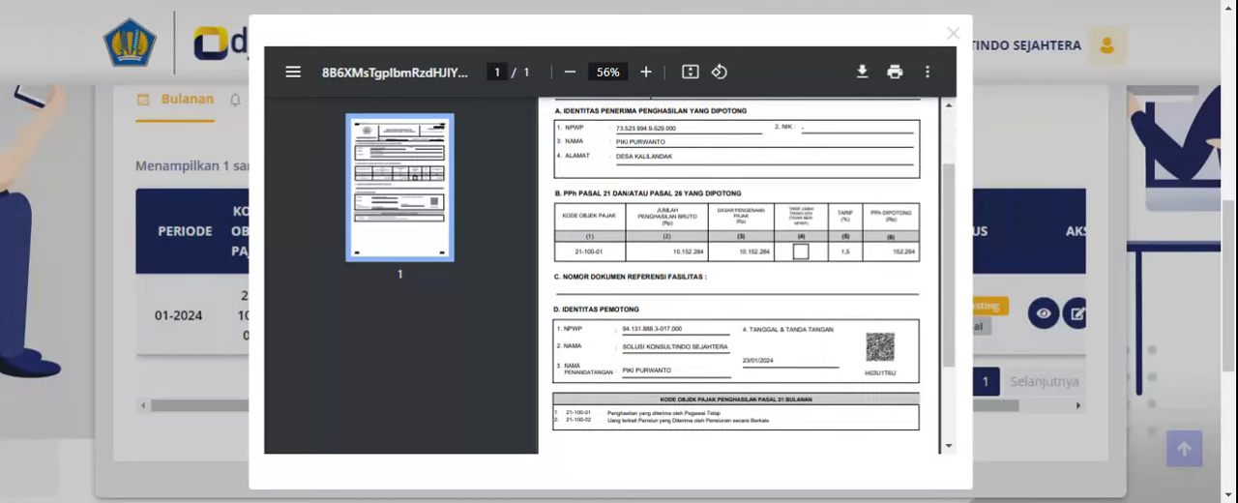
scroll(732, 321, "up", 2)
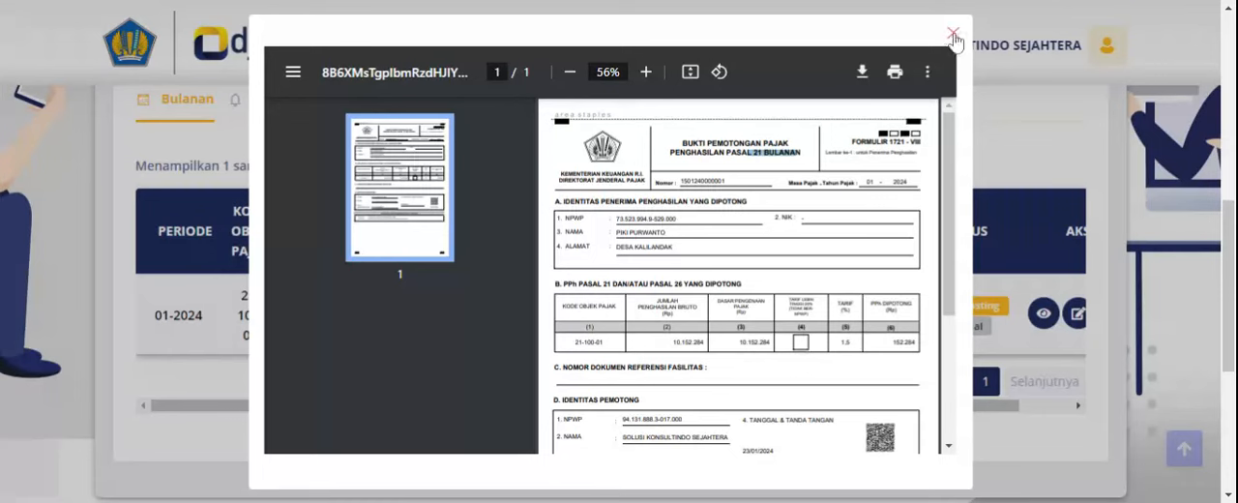
left_click_drag(853, 143, 904, 143)
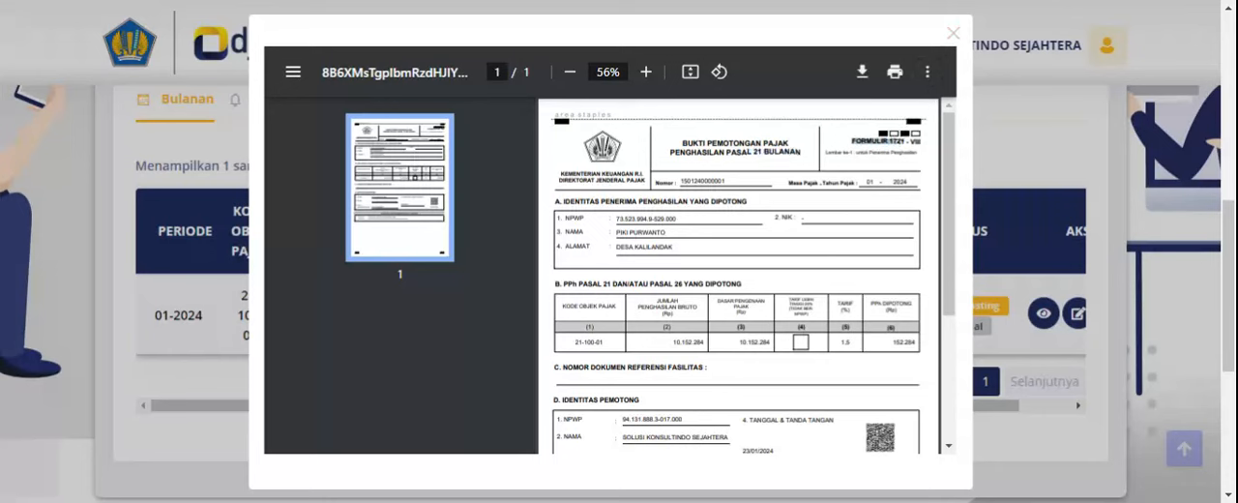
left_click(904, 142)
left_click_drag(680, 152, 789, 152)
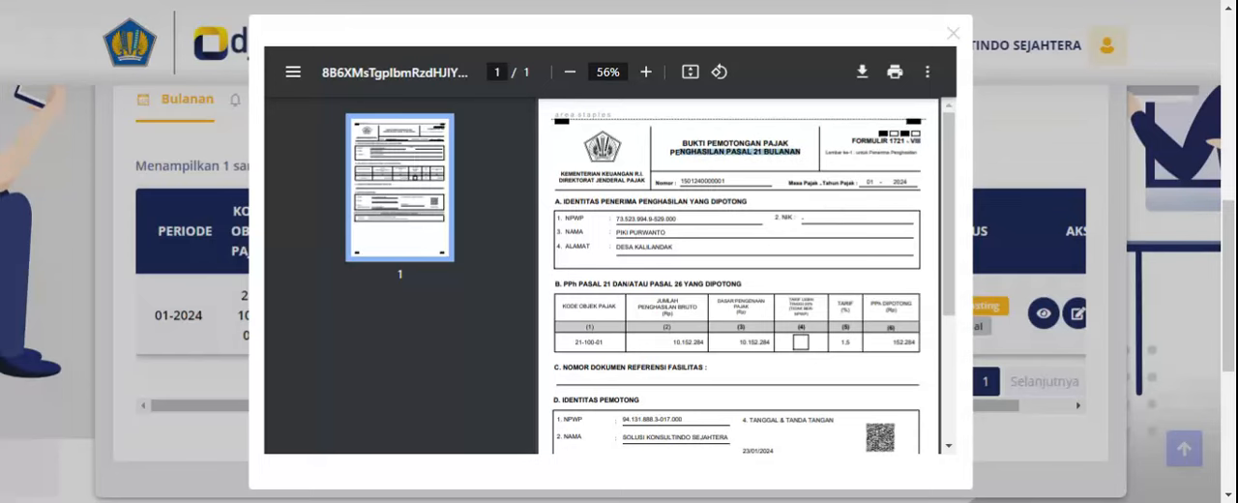
left_click(954, 39)
- Examine the slip's posting status and available actions in the Daftar Bukti Potong PPh Pasal 21 table
left_click_drag(987, 406, 1094, 408)
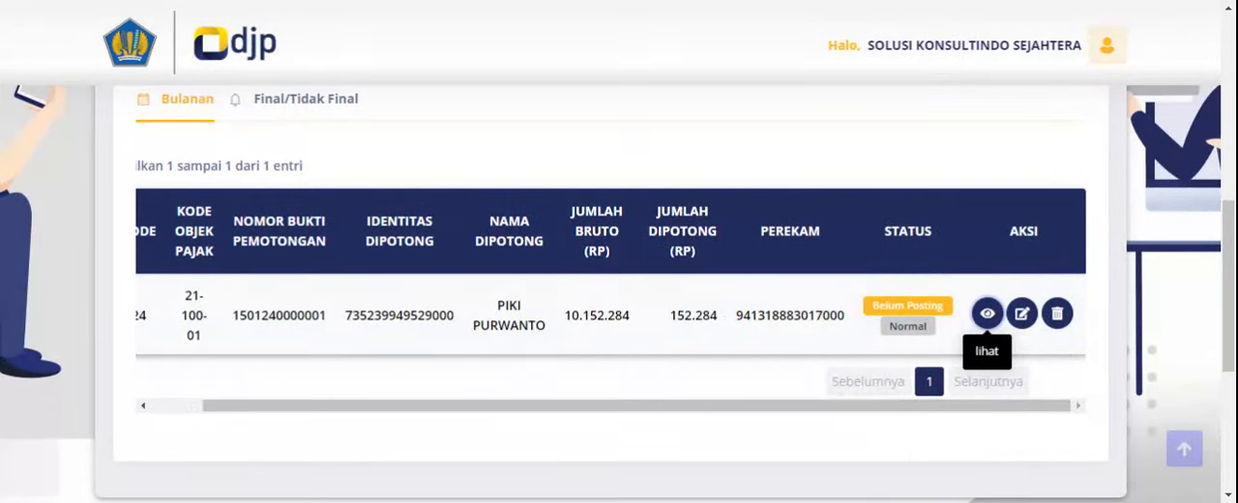
left_click_drag(872, 306, 960, 310)
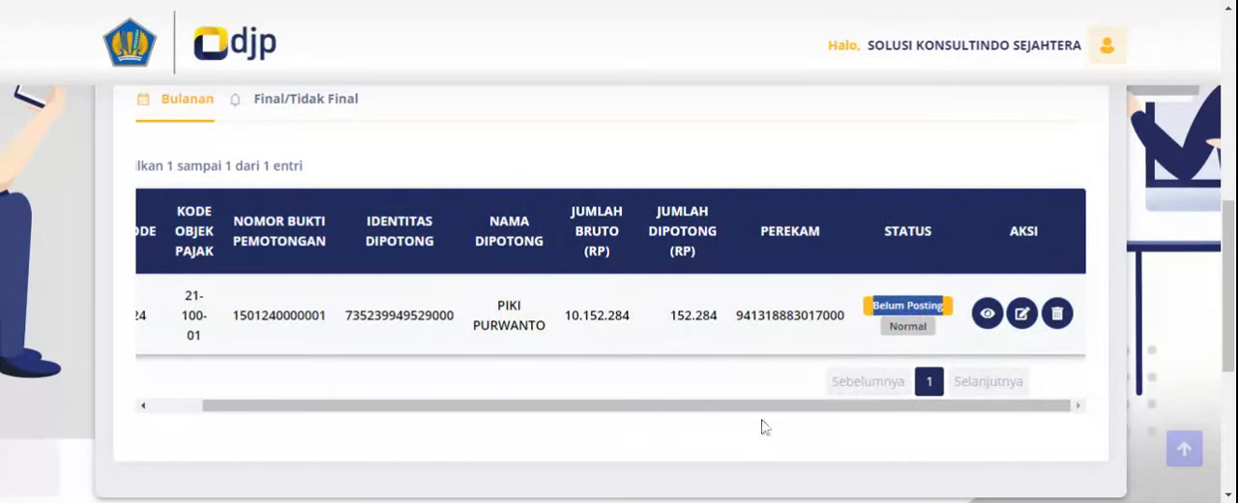
left_click_drag(766, 411, 453, 350)
scroll(377, 314, "up", 2)
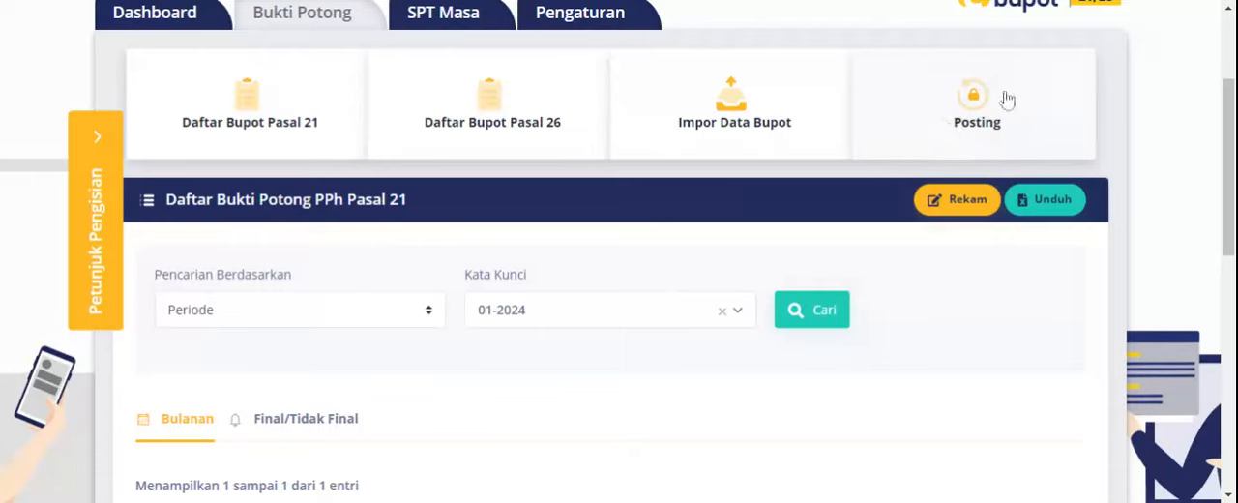
scroll(428, 434, "down", 4)
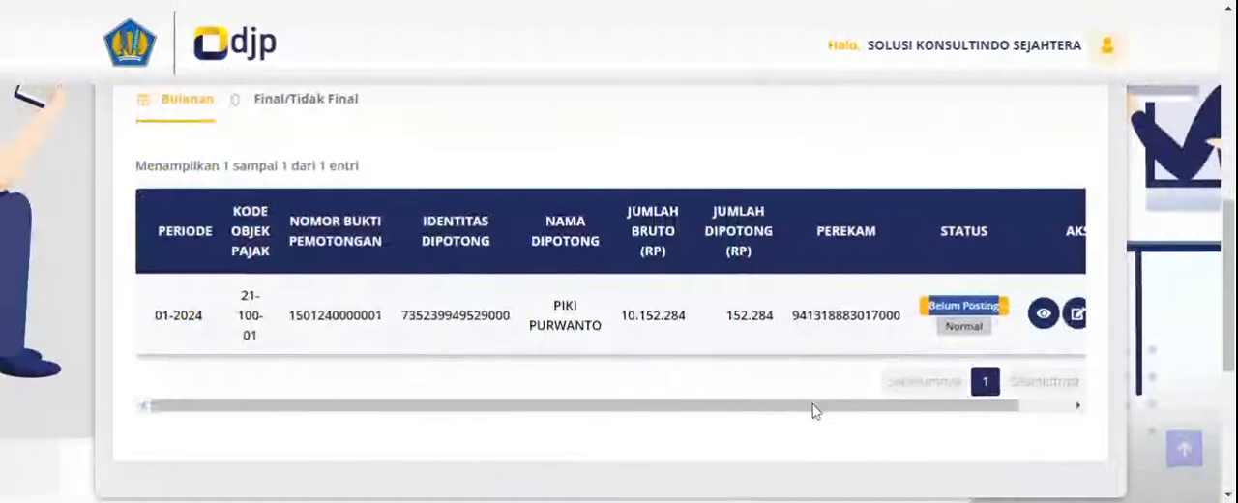
scroll(774, 387, "up", 5)
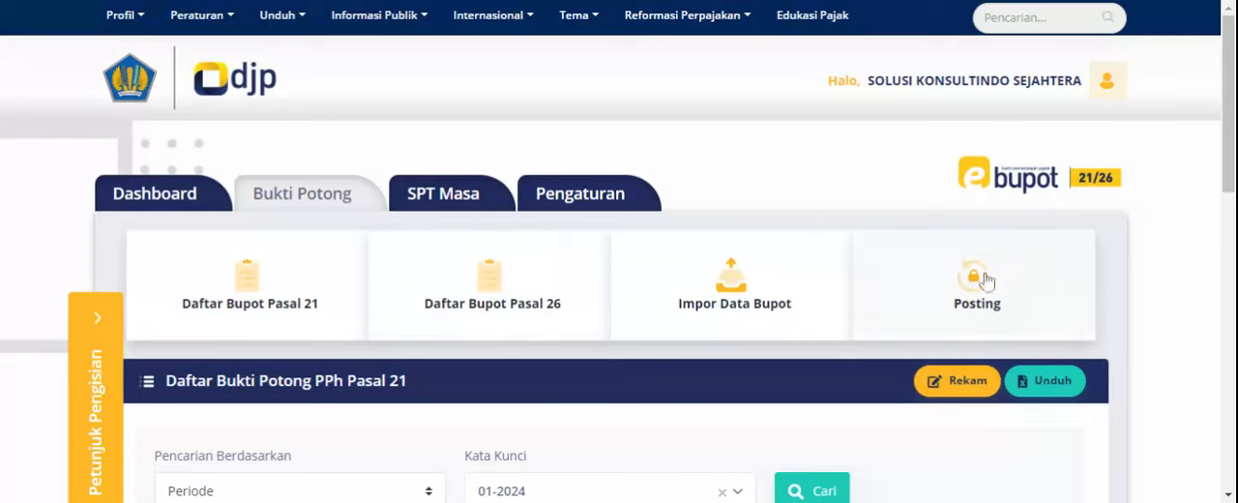
- Post the income tax data for Tahun Pajak 2024, Masa Pajak Januari, confirming the creation of the new SPT
scroll(953, 290, "down", 2)
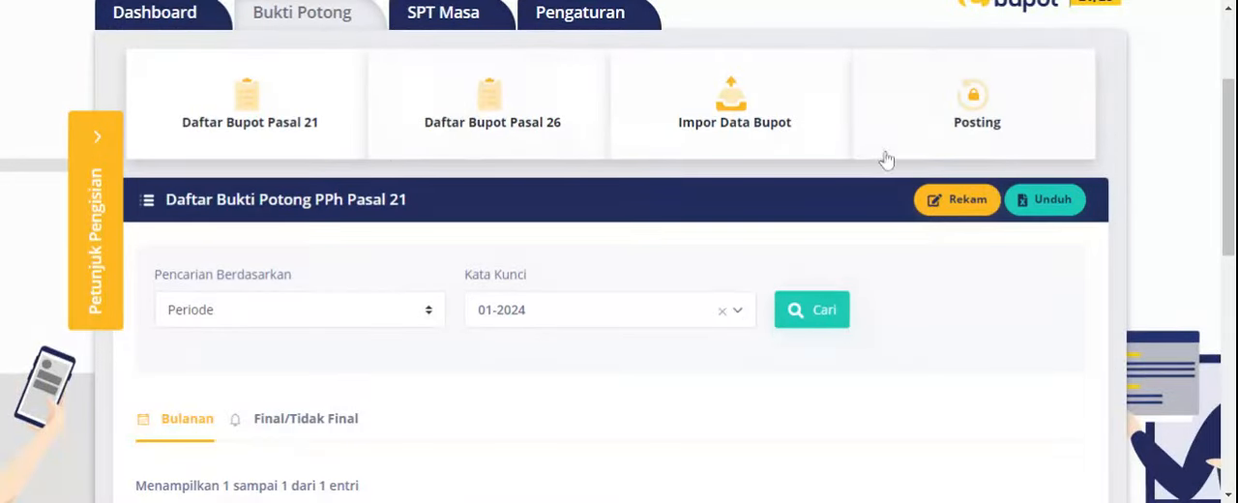
left_click(943, 128)
scroll(687, 158, "down", 3)
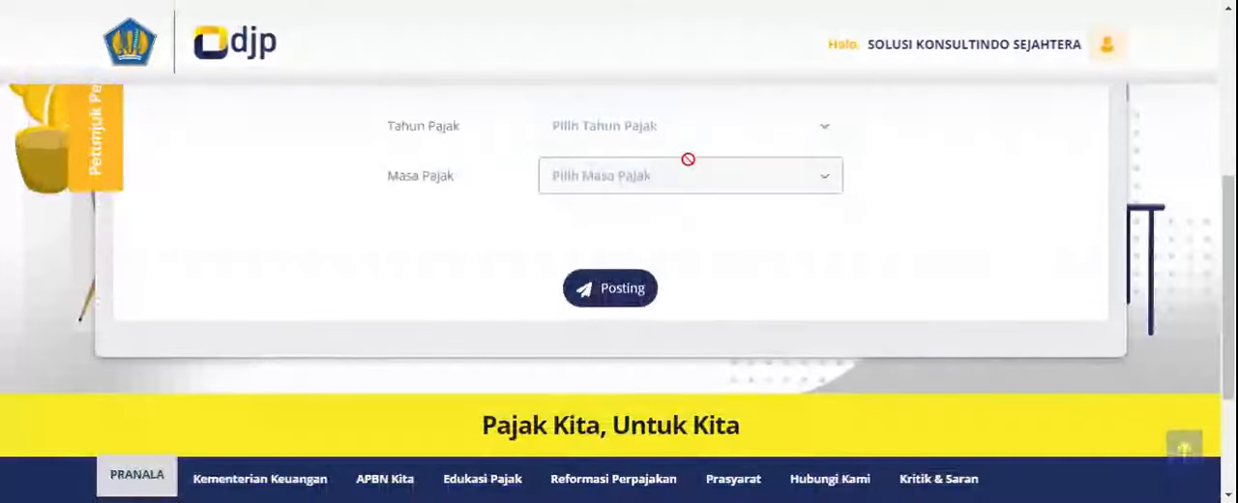
left_click(678, 141)
left_click(587, 222)
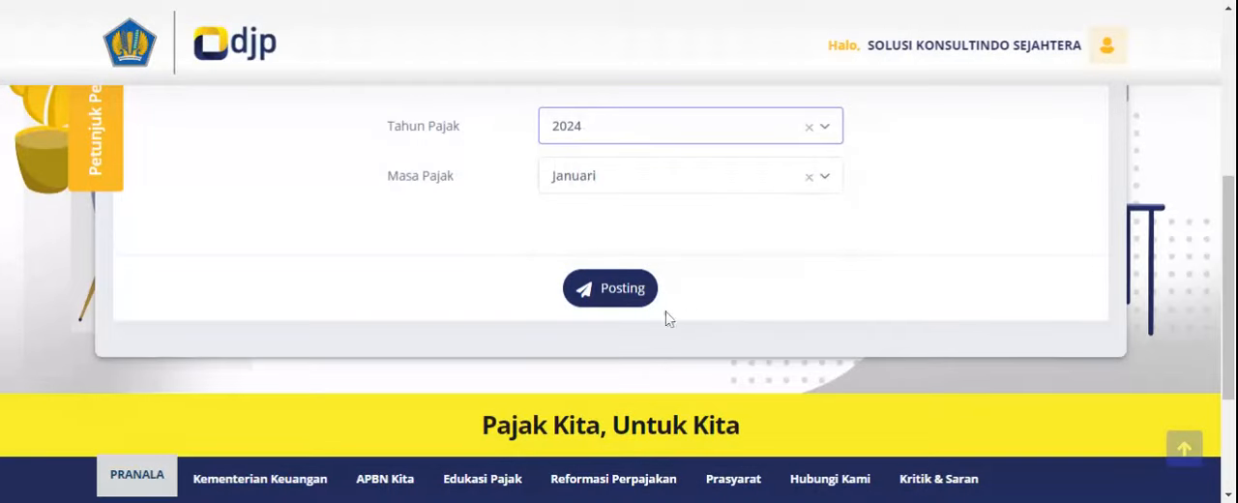
left_click(610, 300)
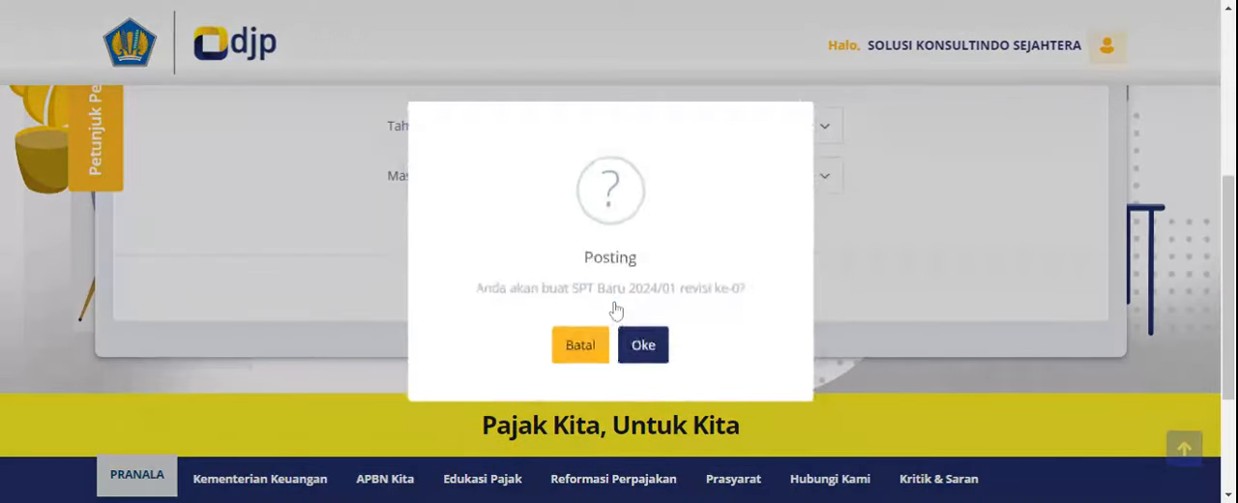
left_click(648, 346)
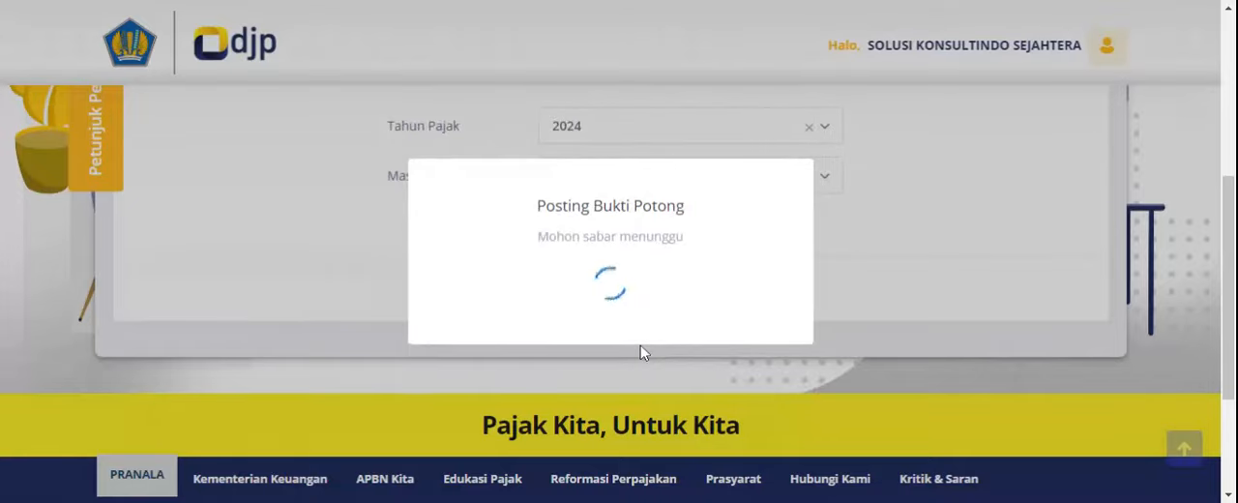
left_click(615, 346)
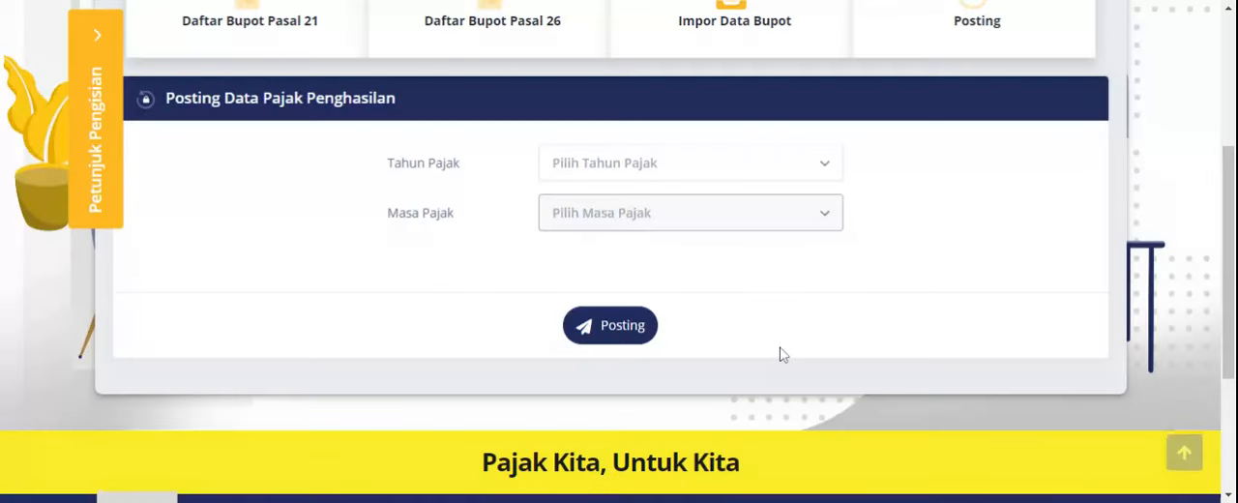
- In SPT Masa's Perekaman Bukti Penyetoran, check the payment records for Tahun Pajak 2024, Masa Pajak Januari
scroll(786, 343, "up", 3)
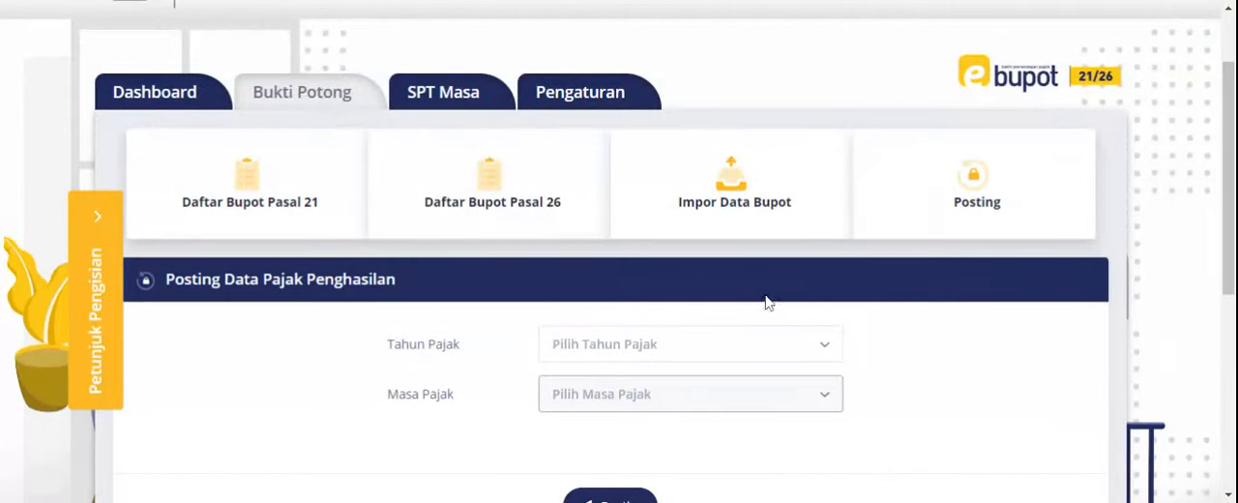
left_click(455, 100)
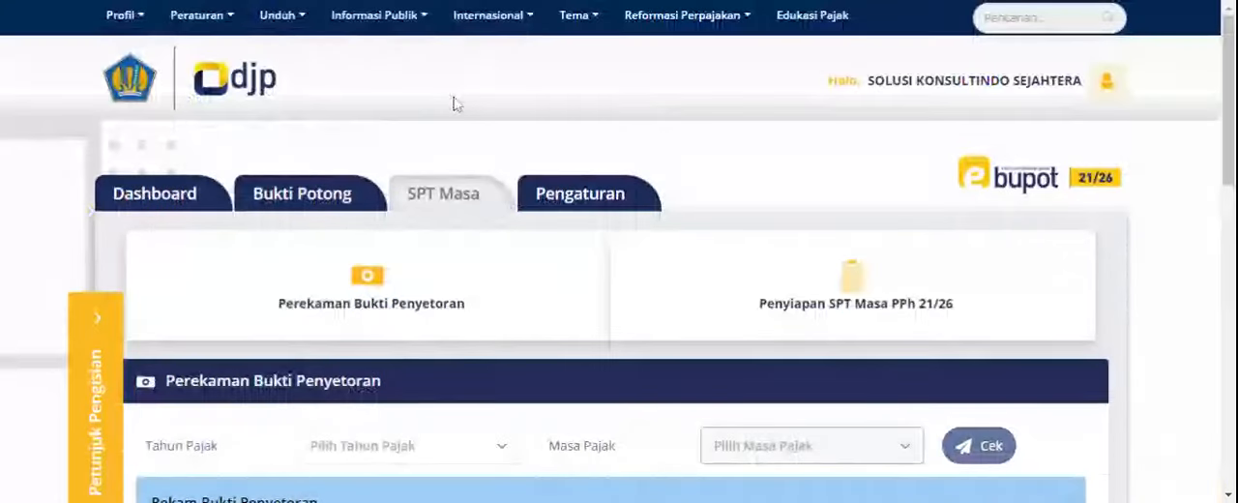
scroll(428, 240, "down", 3)
left_click(408, 273)
left_click(332, 354)
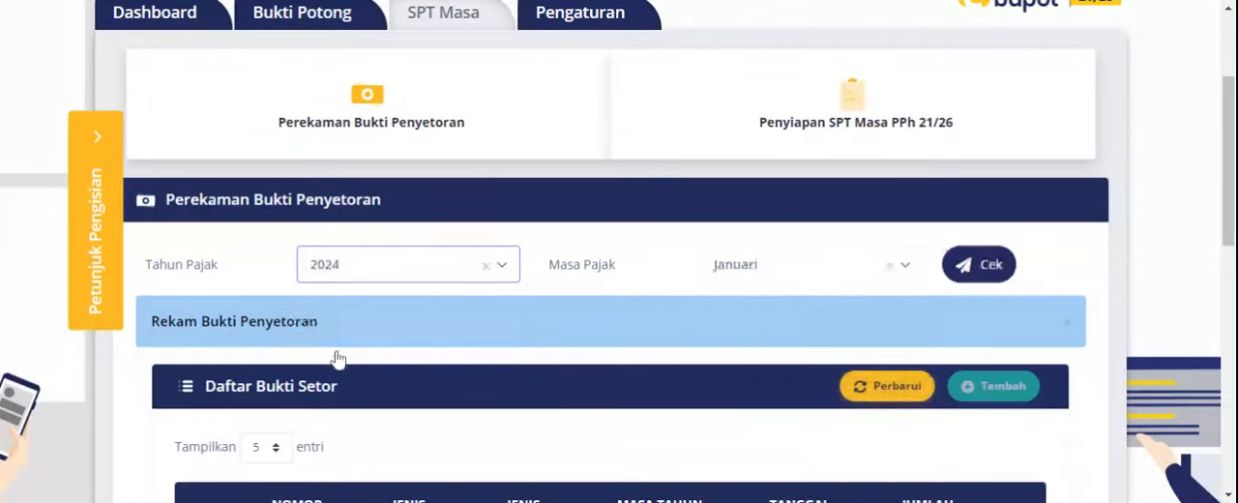
left_click(980, 269)
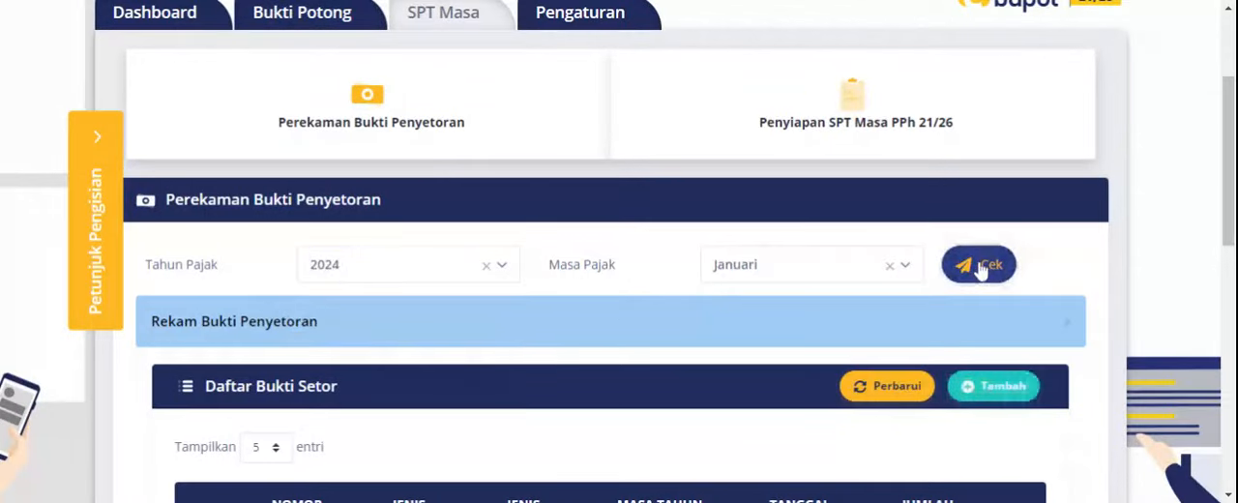
- Refresh the Daftar Bukti Setor list and examine it together with the Ringkasan Pembayaran section
scroll(980, 269, "down", 5)
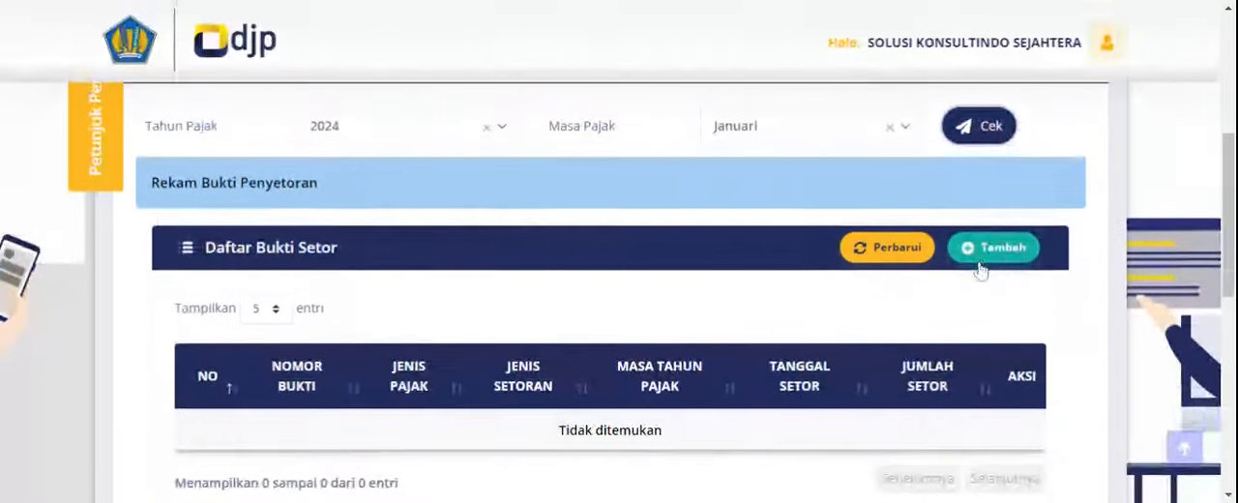
scroll(450, 270, "up", 5)
scroll(436, 280, "down", 2)
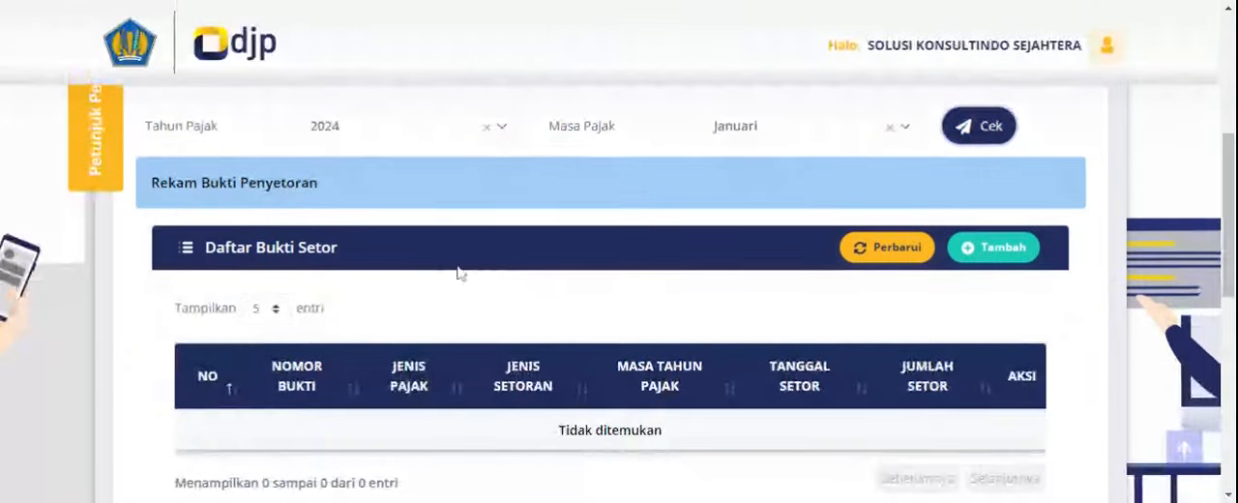
left_click(854, 248)
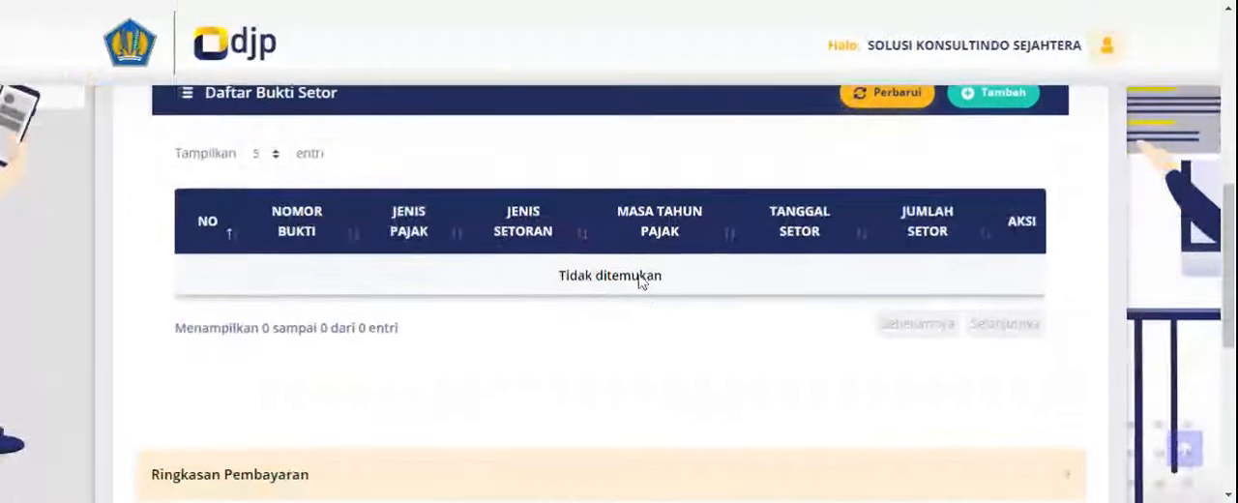
scroll(638, 290, "down", 3)
scroll(602, 294, "down", 2)
scroll(602, 295, "up", 2)
scroll(602, 290, "down", 3)
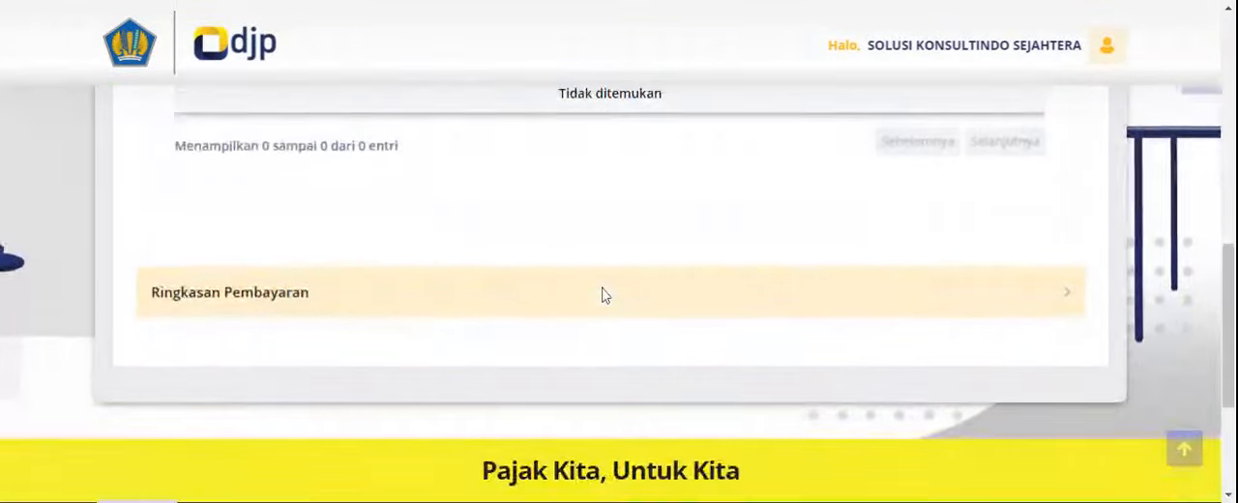
scroll(602, 290, "up", 7)
scroll(387, 271, "down", 8)
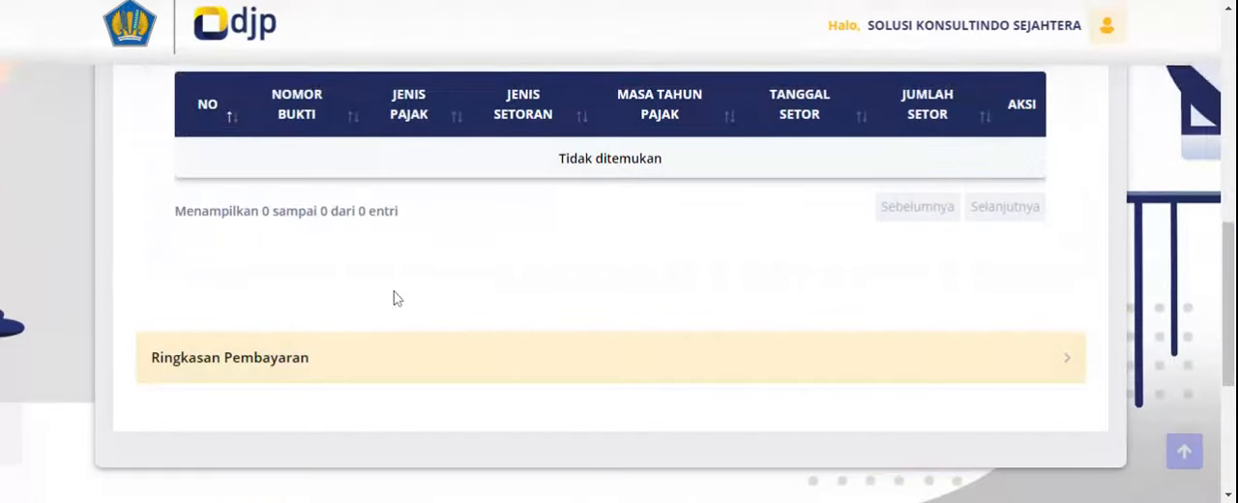
- Print the billing code for tax type 411121, deposit type 100, from Ringkasan Pembayaran, and close its preview after viewing
left_click(318, 368)
scroll(435, 339, "down", 3)
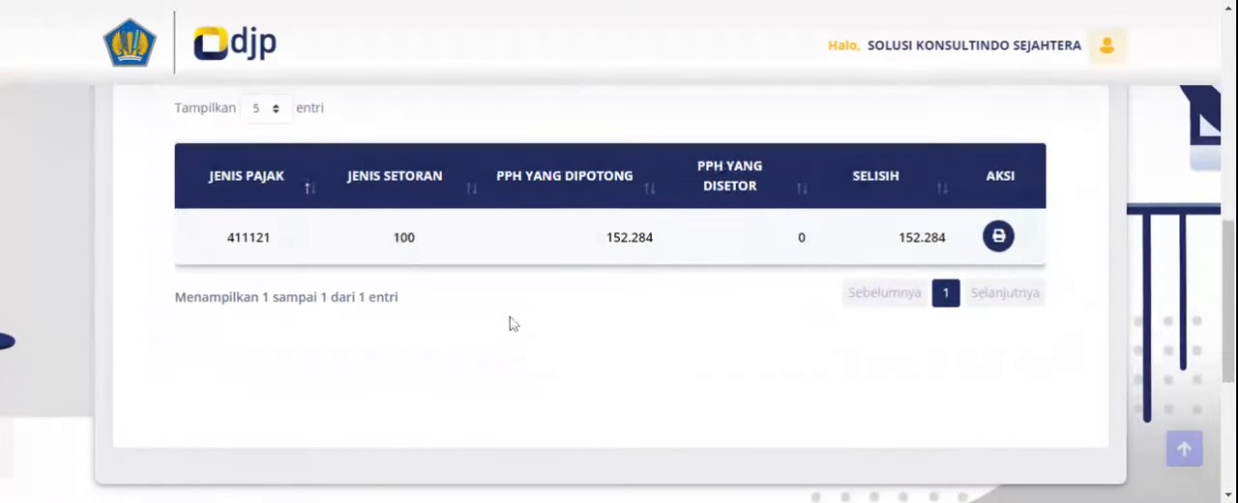
left_click(1004, 248)
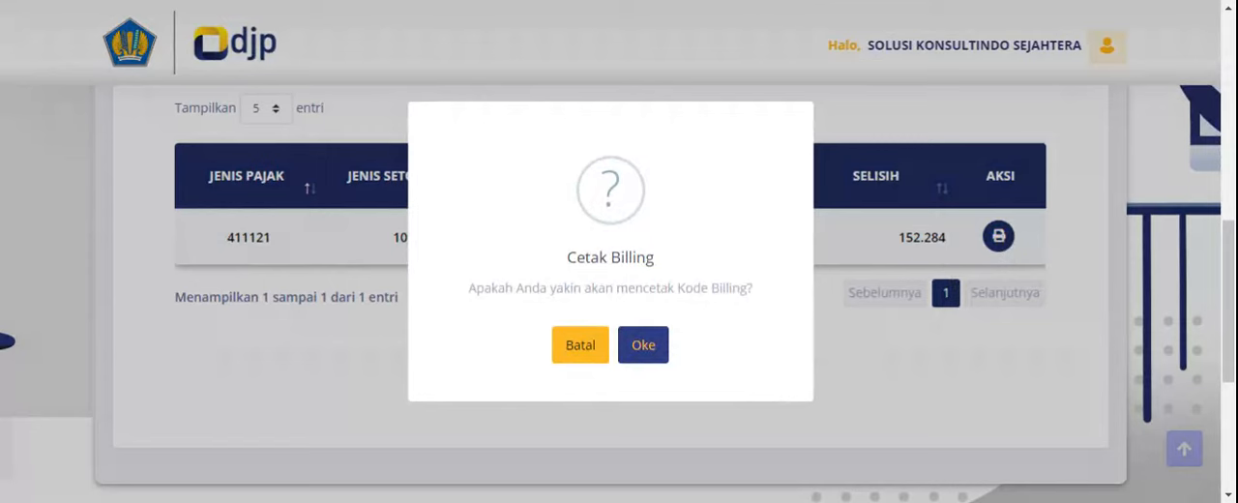
left_click(644, 348)
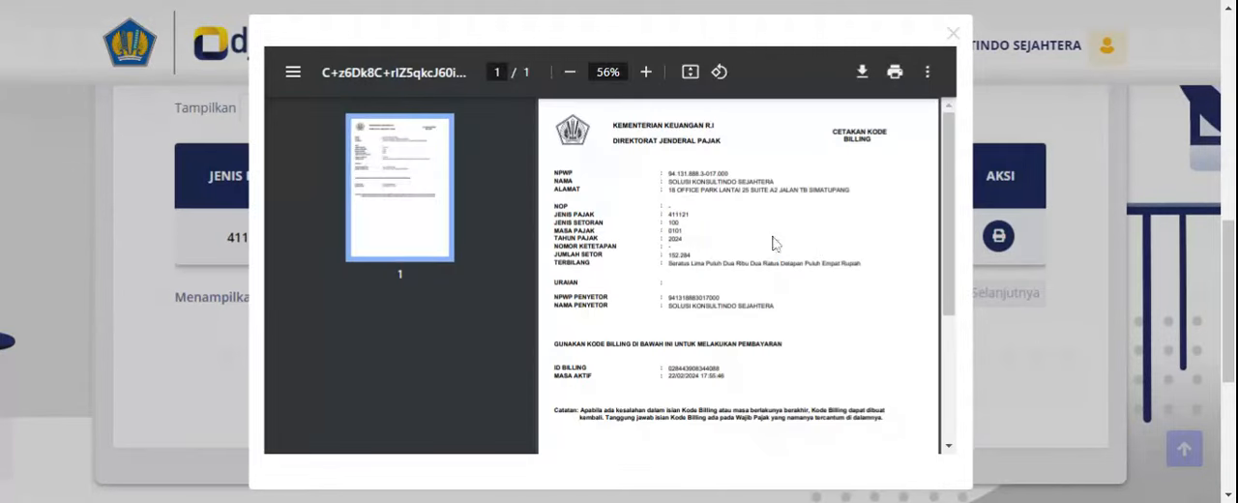
left_click(953, 33)
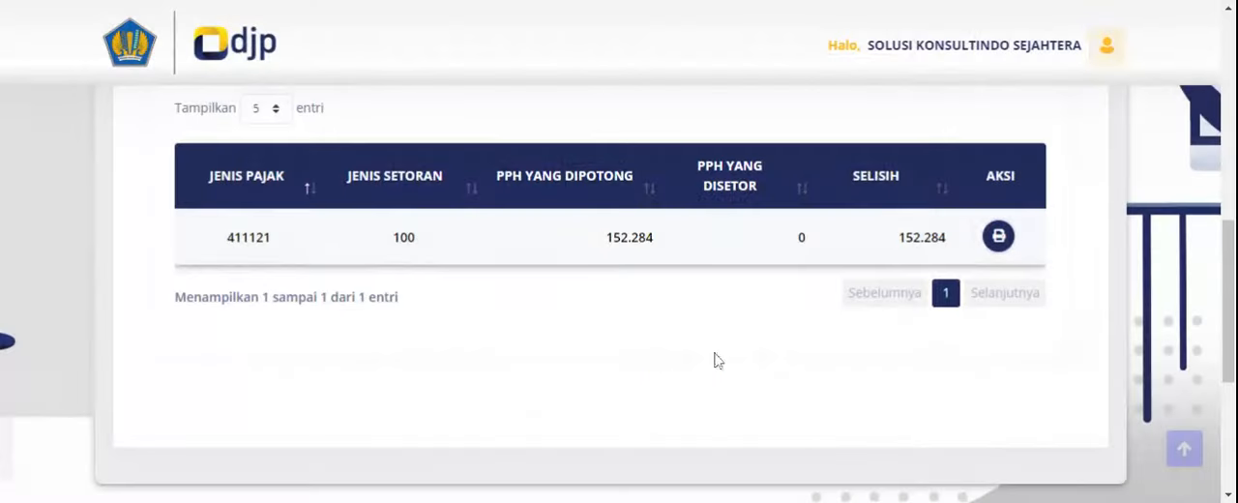
- Refresh the SPT list in Penyiapan SPT Masa PPh 21/26 and submit the Bukti Potong download request for the 2024/01 return
scroll(716, 362, "up", 3)
scroll(716, 362, "up", 2)
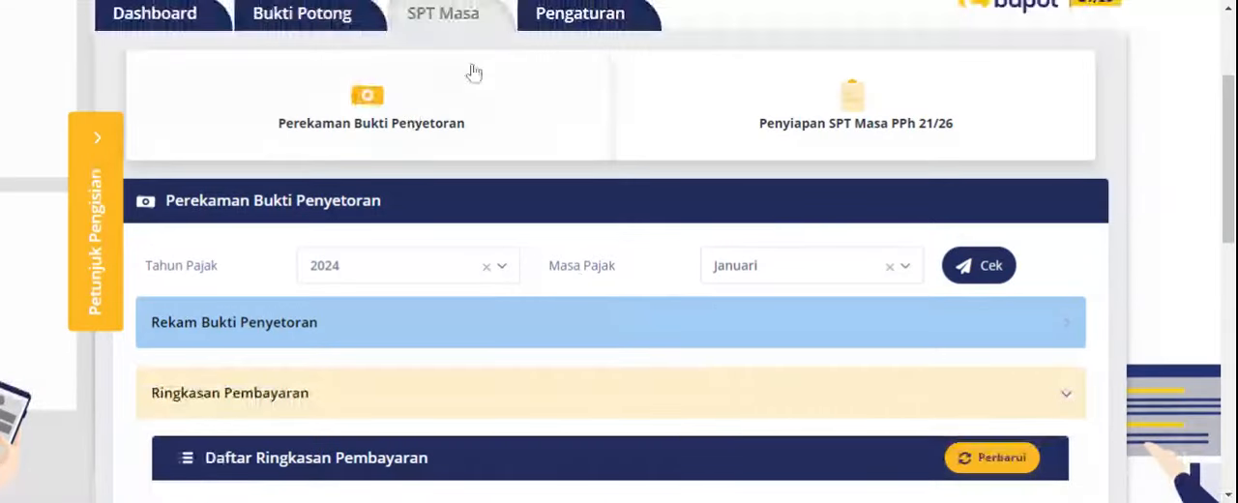
scroll(387, 226, "down", 3)
scroll(770, 390, "up", 5)
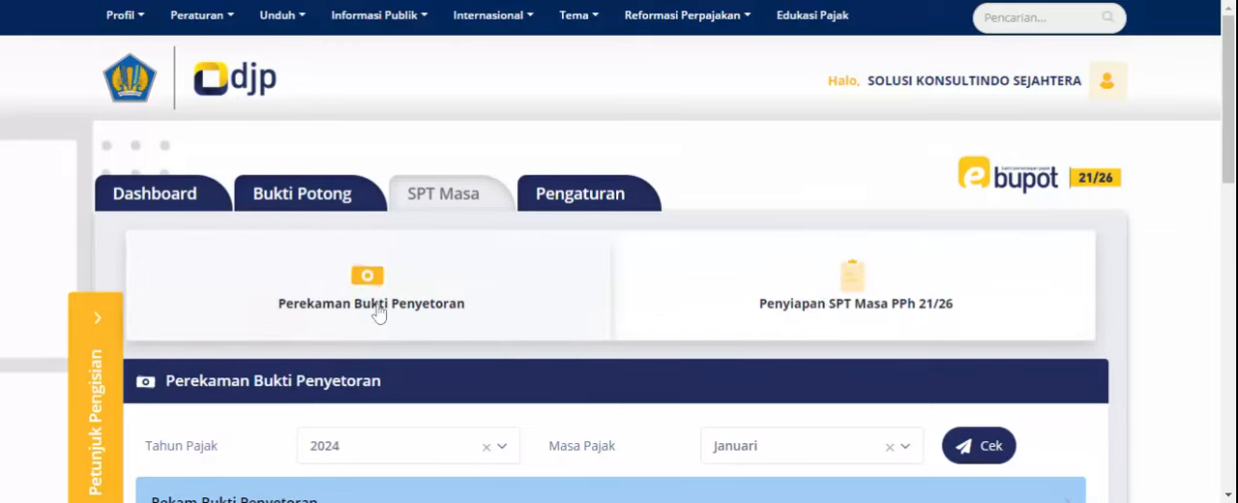
left_click(827, 305)
scroll(827, 306, "down", 2)
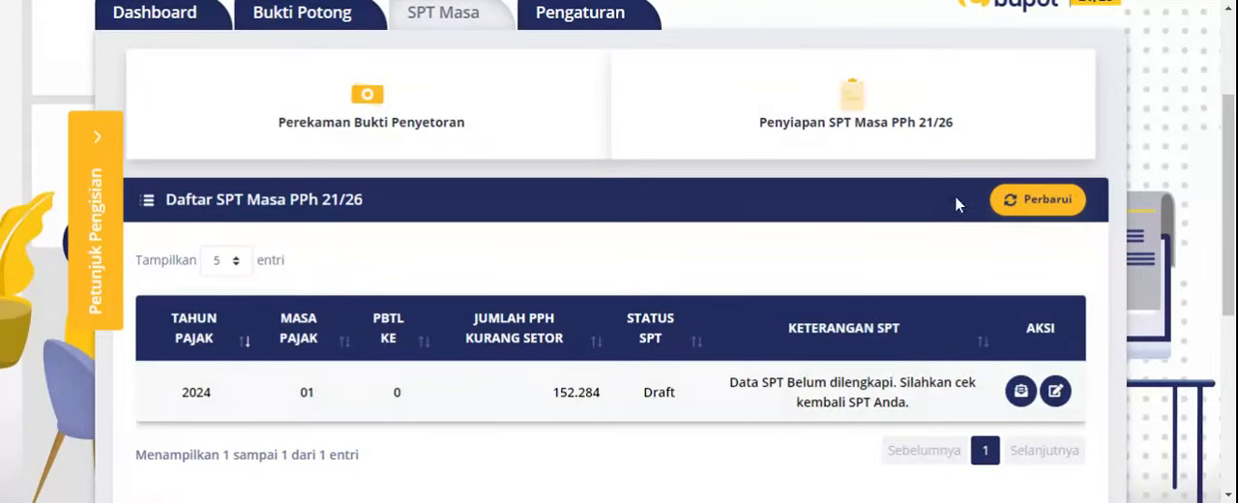
left_click(1054, 205)
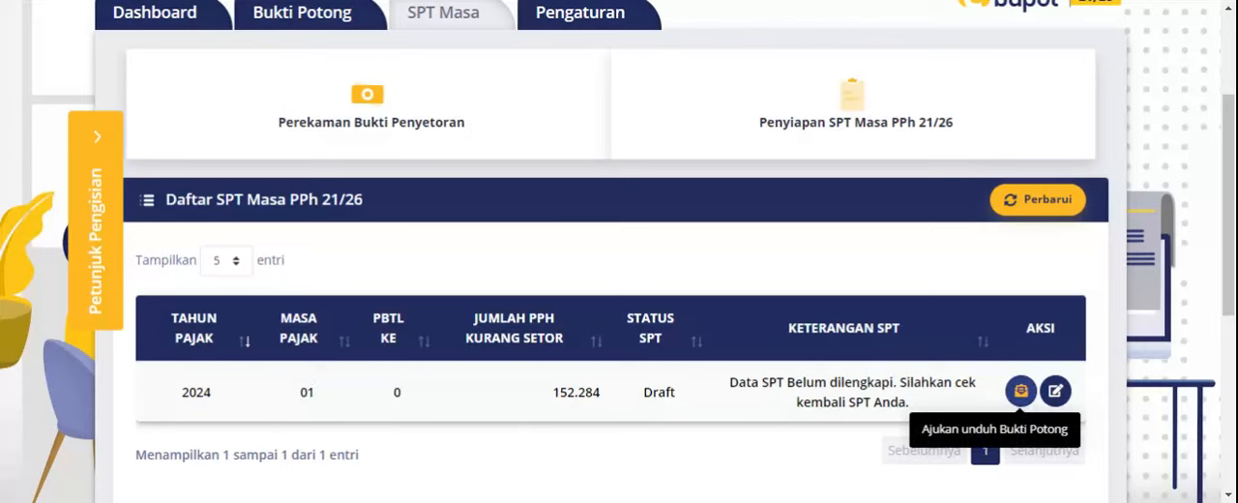
left_click(1021, 392)
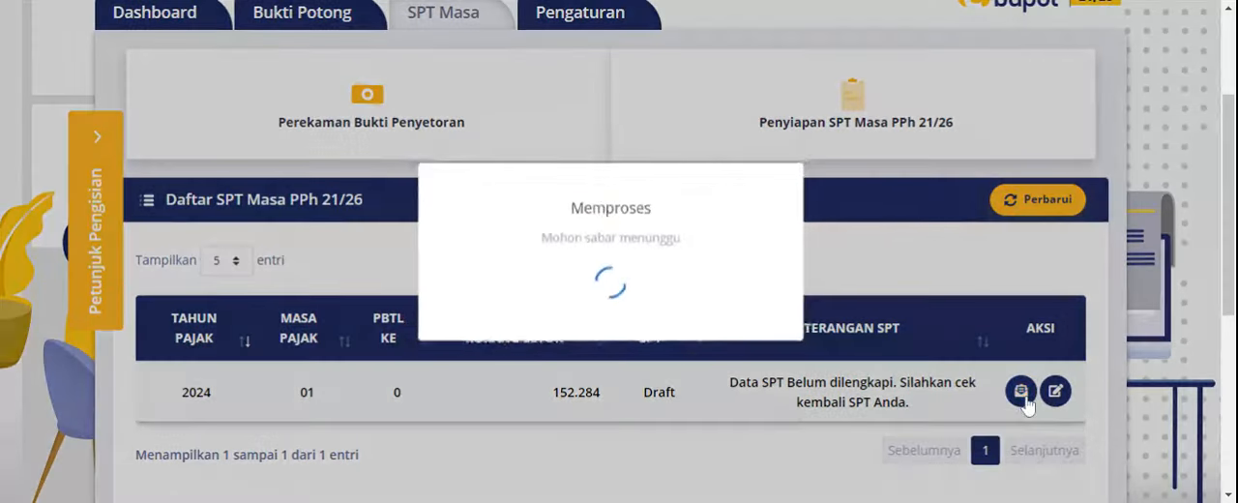
left_click(597, 345)
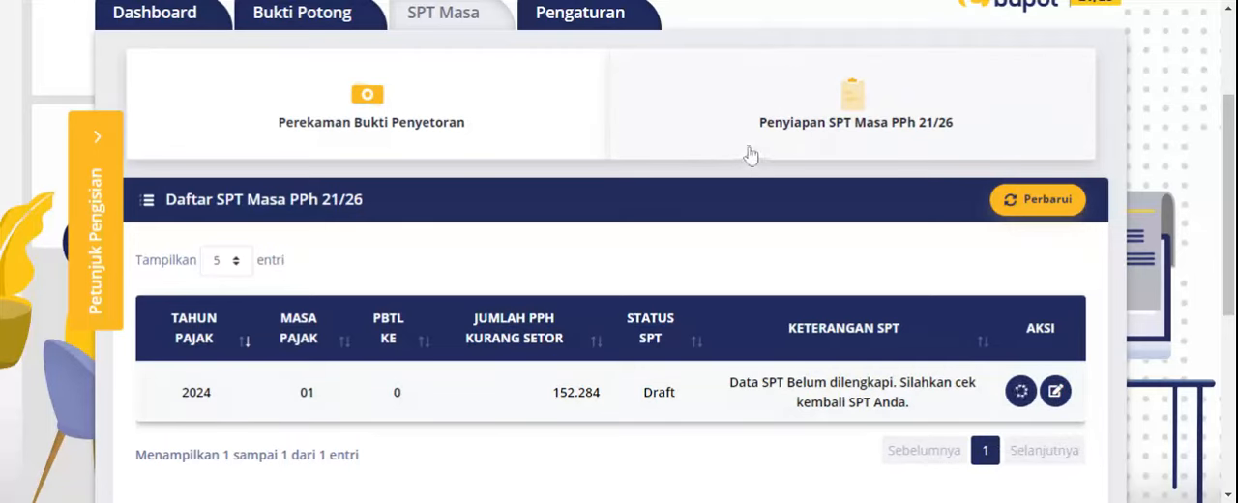
- Open the draft 2024/01 SPT for completion at its Penghitungan PPh Pasal 21/26 yang Kurang (Lebih) disetor table
scroll(906, 282, "down", 1)
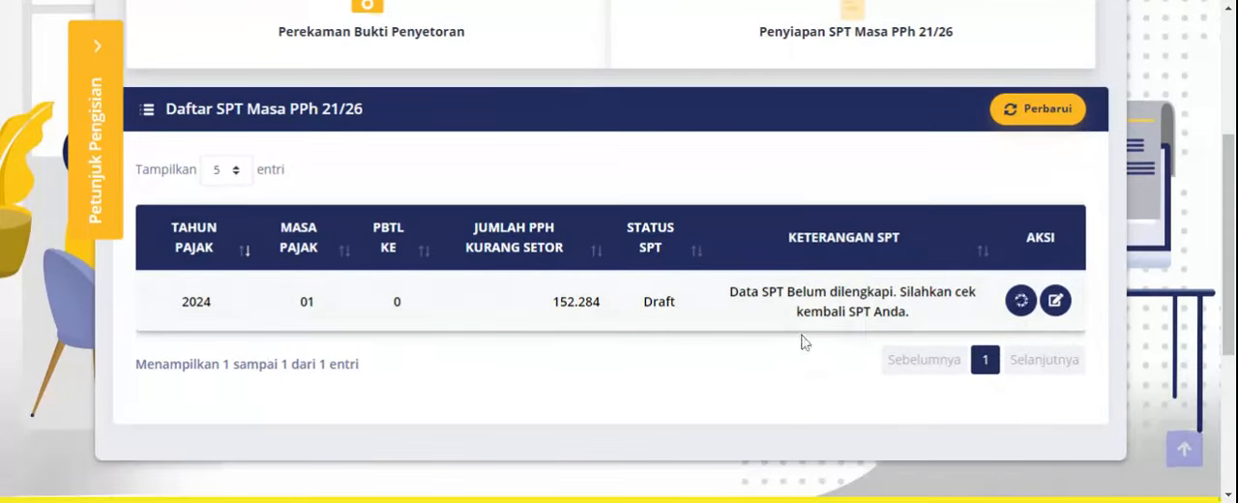
left_click(1054, 302)
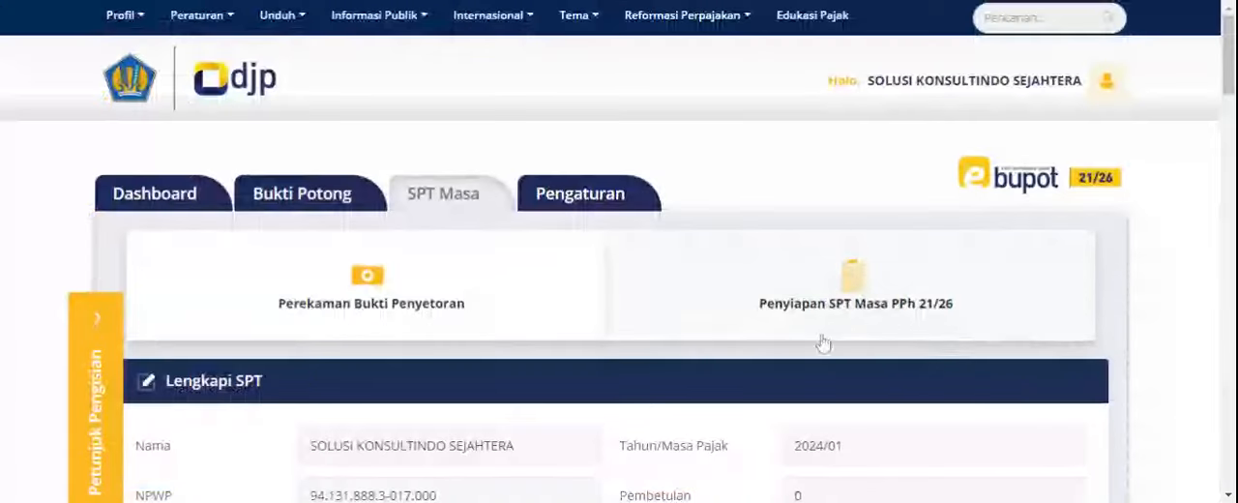
scroll(702, 342, "down", 3)
scroll(509, 279, "down", 4)
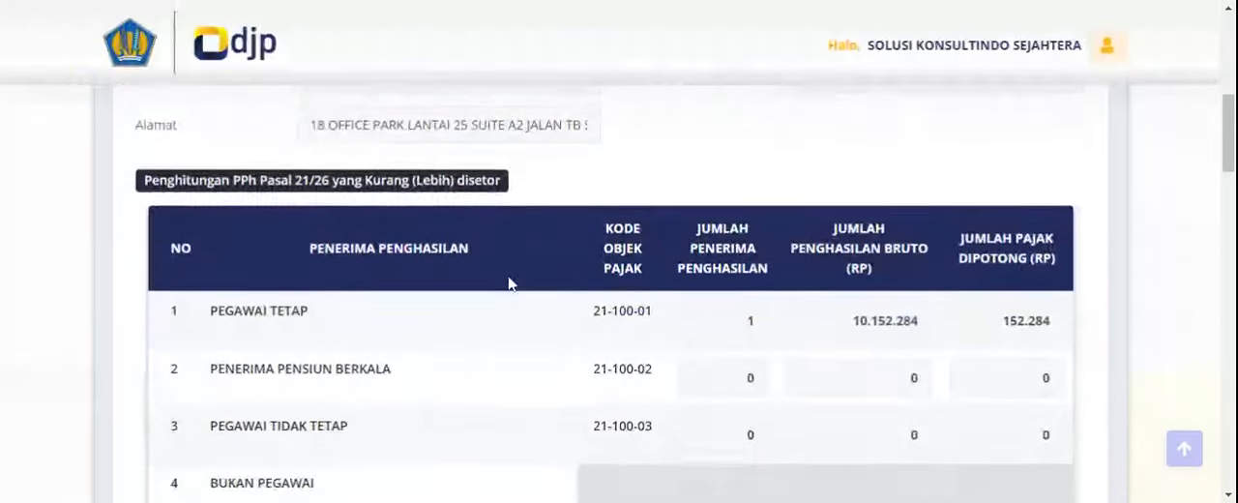
- Examine the income recipient categories, including Bukan Pegawai, and the rest of the Lengkapi SPT form through the Penandatangan section
scroll(667, 203, "down", 2)
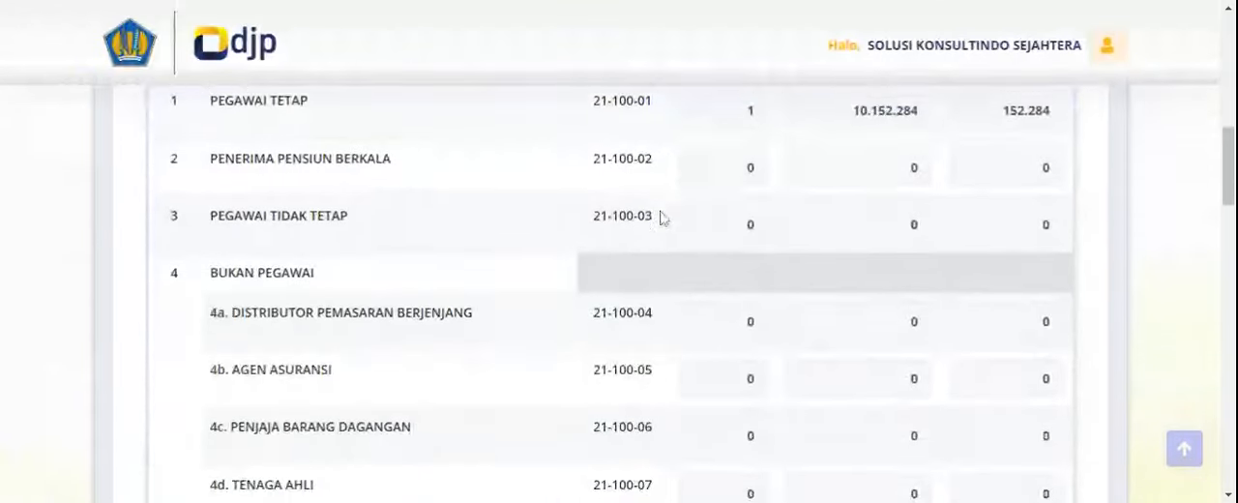
scroll(581, 290, "up", 3)
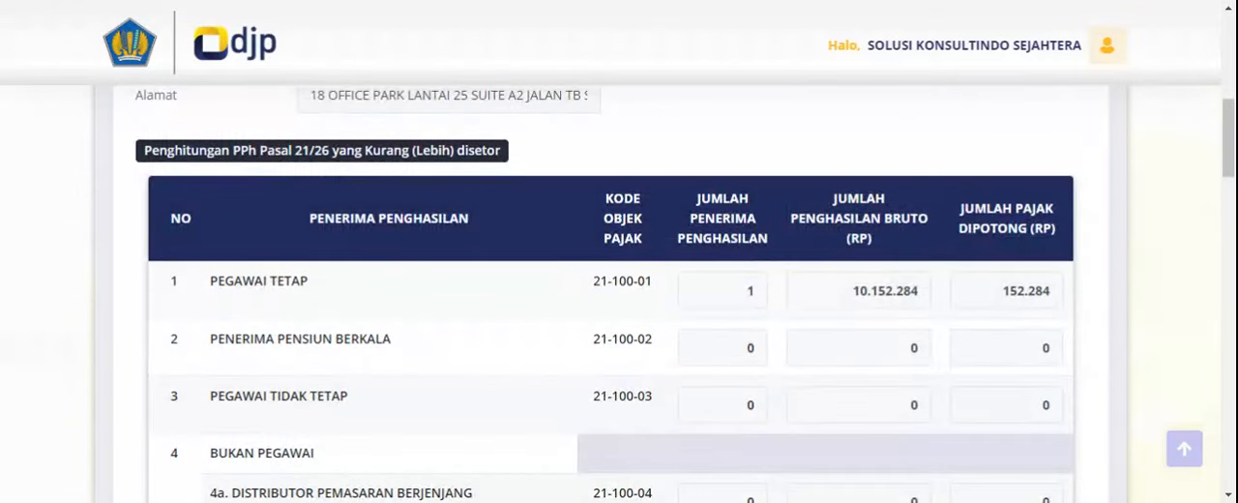
scroll(836, 329, "down", 2)
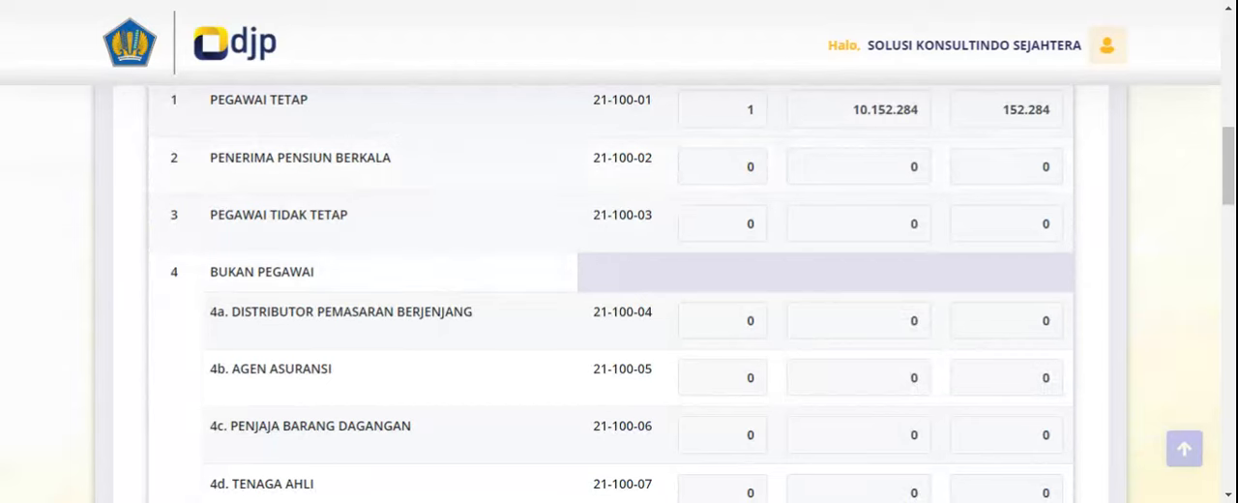
scroll(635, 364, "down", 1)
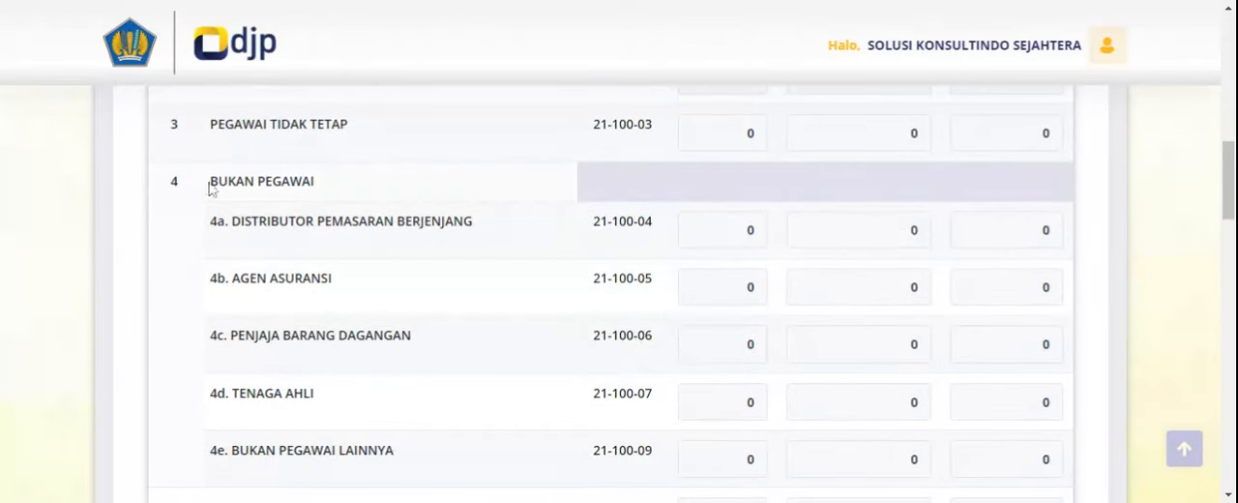
left_click_drag(210, 188, 311, 182)
scroll(641, 304, "down", 1)
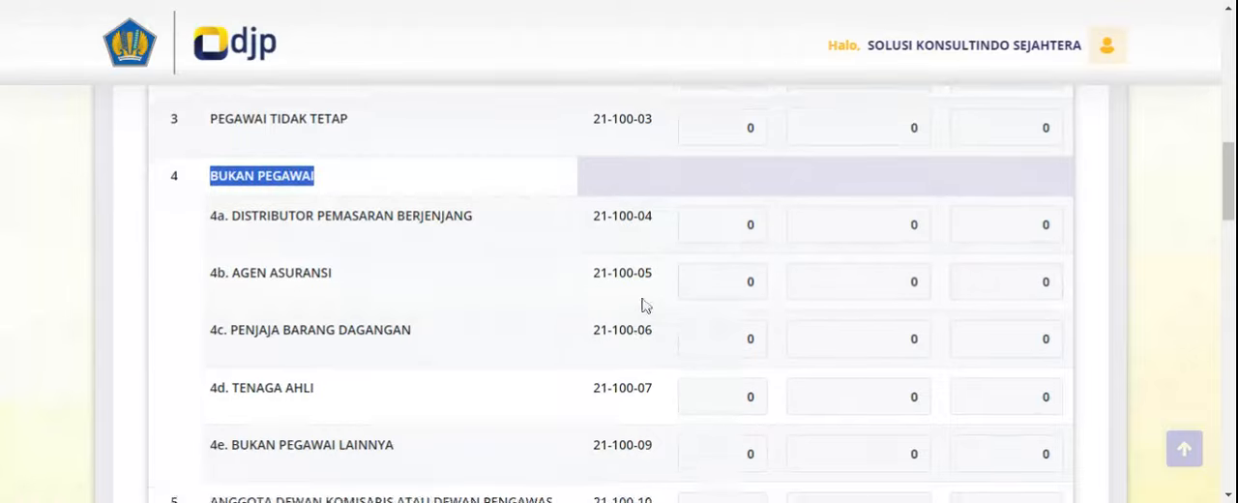
scroll(650, 151, "down", 8)
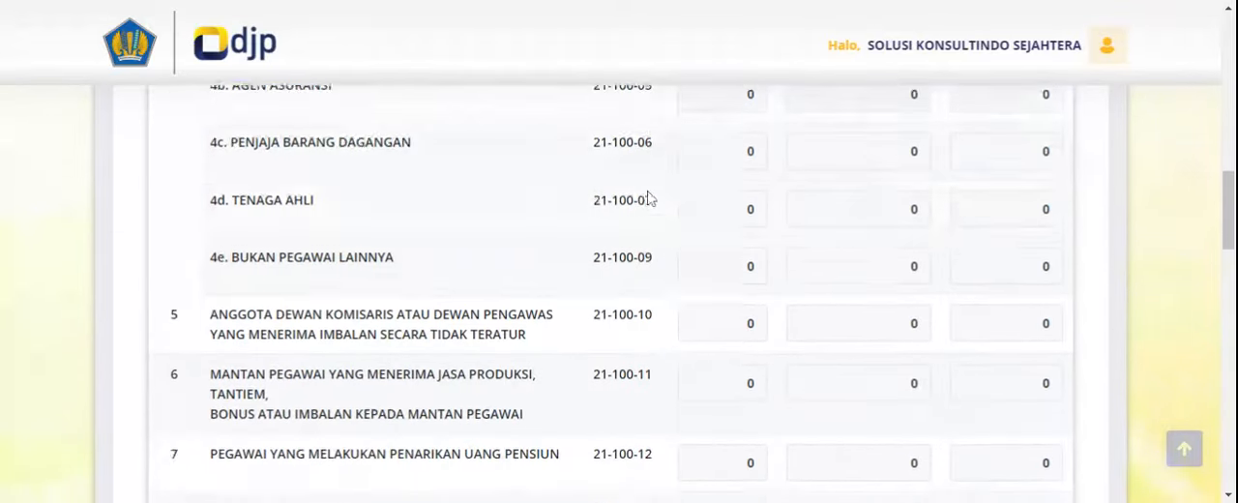
scroll(649, 307, "down", 8)
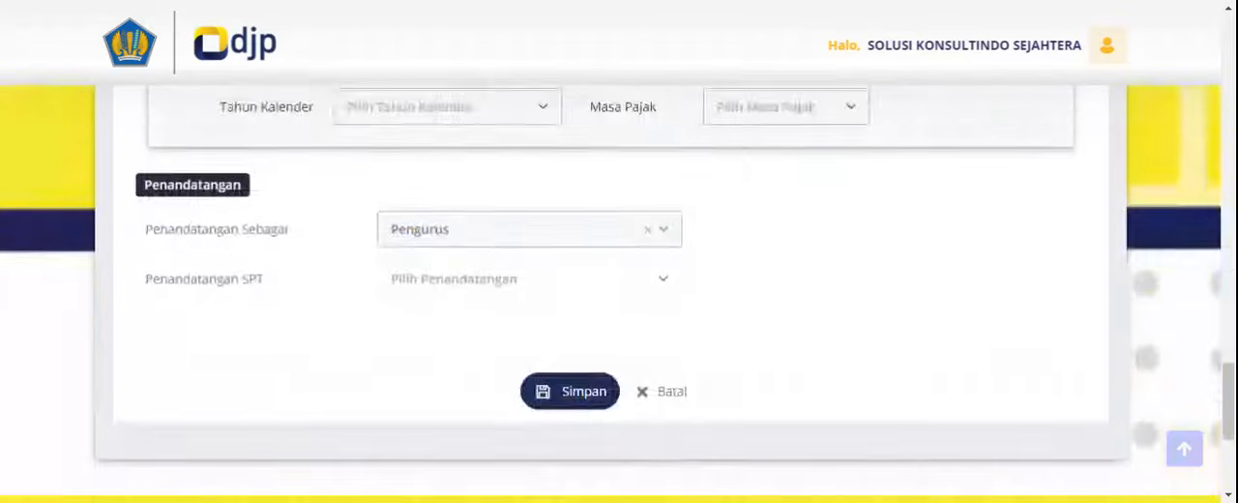
- In item 13, Kelebihan Penyetoran, mark JAN as the Masa Pajak and set the calendar year to 2023
scroll(649, 308, "up", 7)
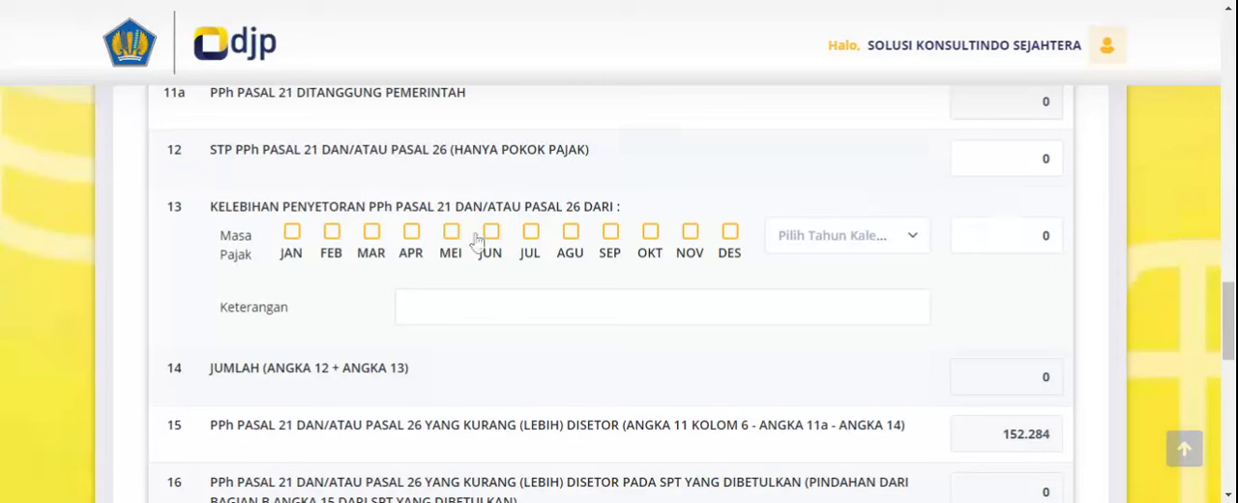
left_click(292, 234)
left_click(332, 232)
left_click(292, 233)
left_click(333, 236)
left_click(294, 244)
left_click(884, 249)
left_click(822, 354)
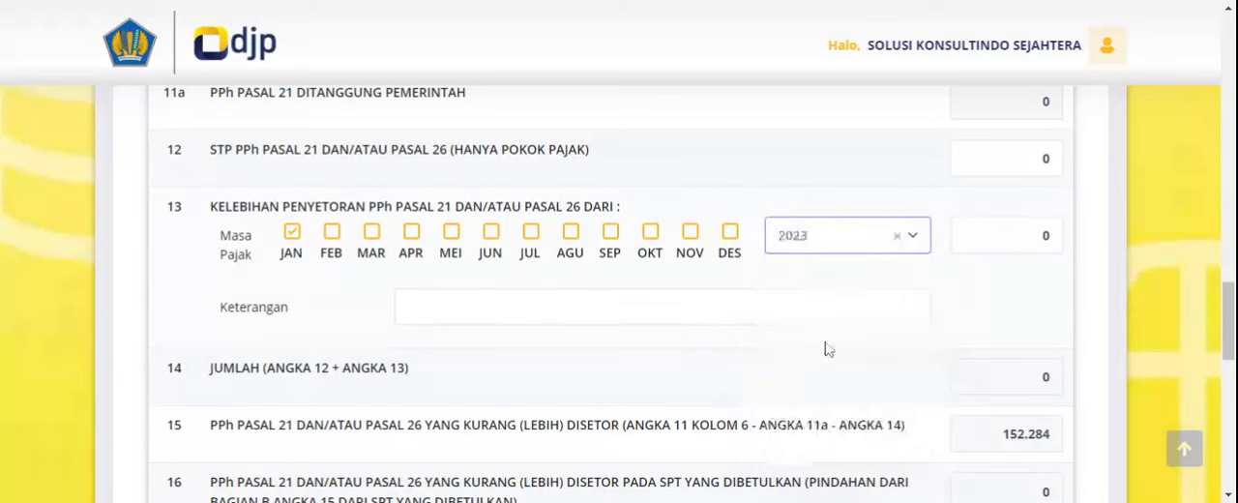
key("Tab")
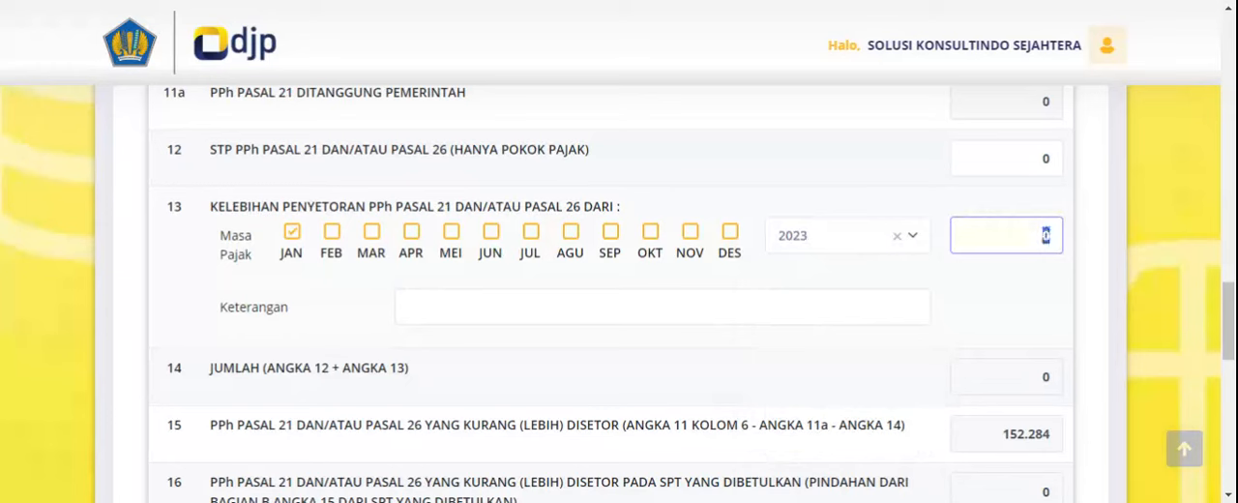
- Set item 13's overpayment year to 2024 and mark DES instead of JAN as its Masa Pajak
left_click(898, 238)
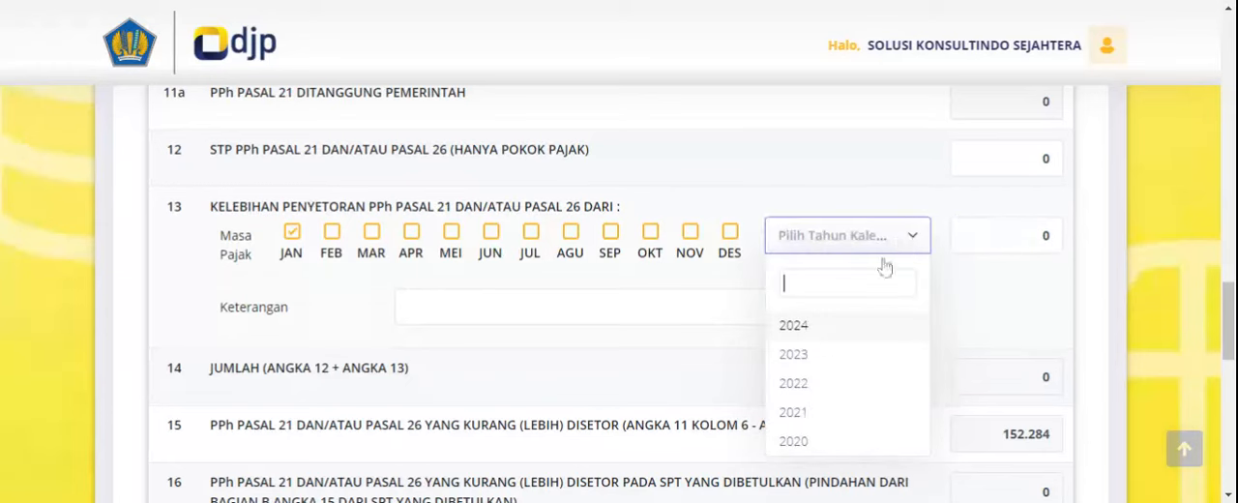
left_click(793, 327)
key("Tab")
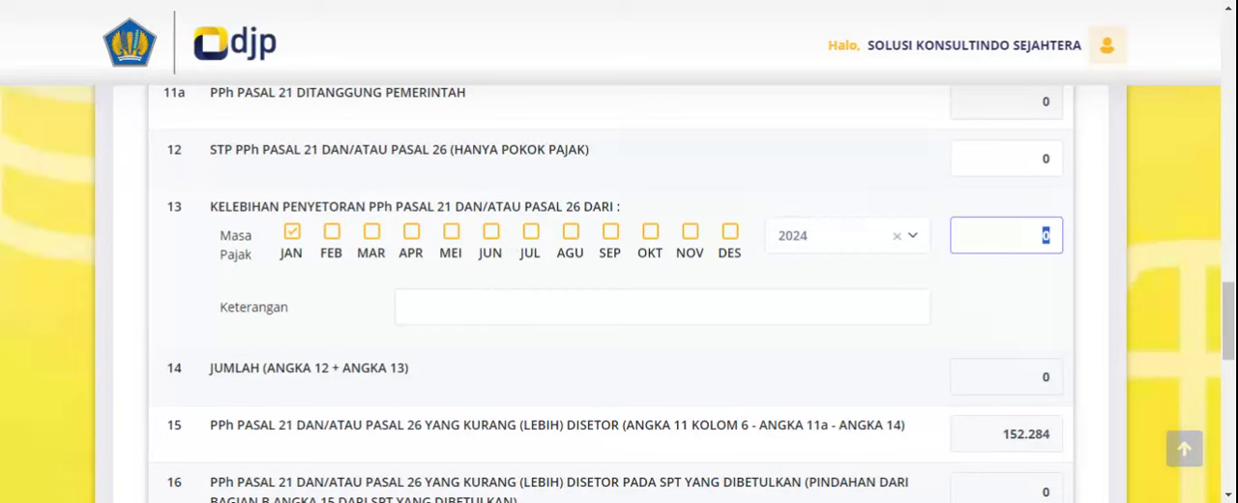
left_click(292, 232)
left_click(733, 235)
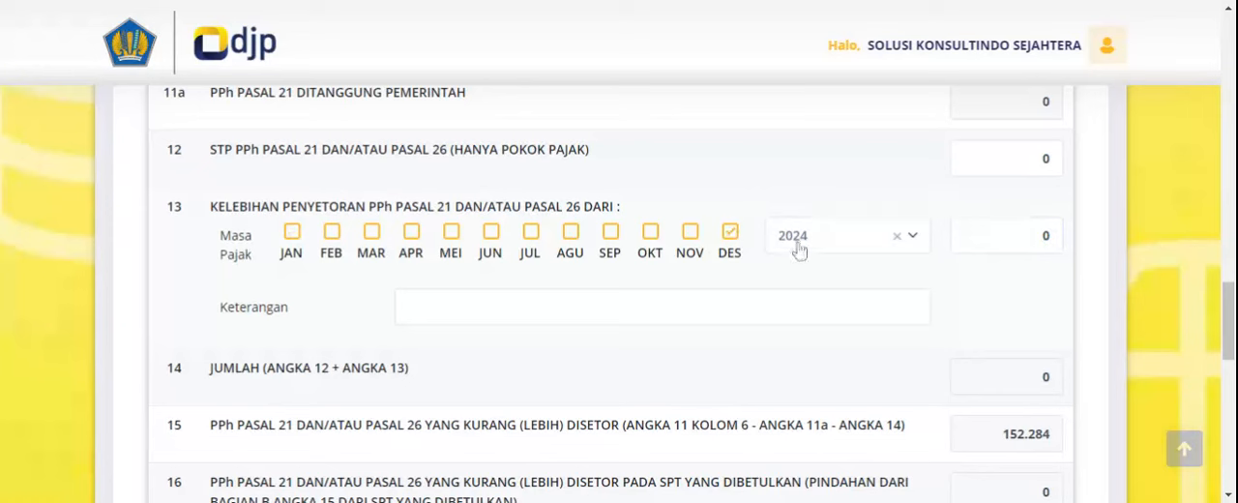
double_click(1045, 235)
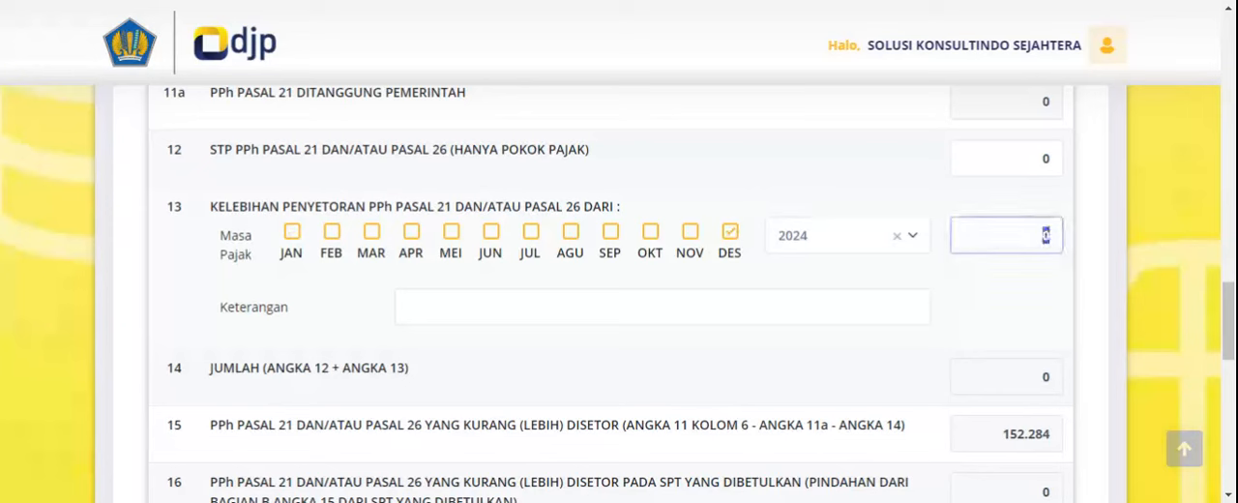
- Select the available signatory as Penandatangan SPT and save the completed SPT, returning to the Daftar SPT Masa list
scroll(1045, 235, "down", 3)
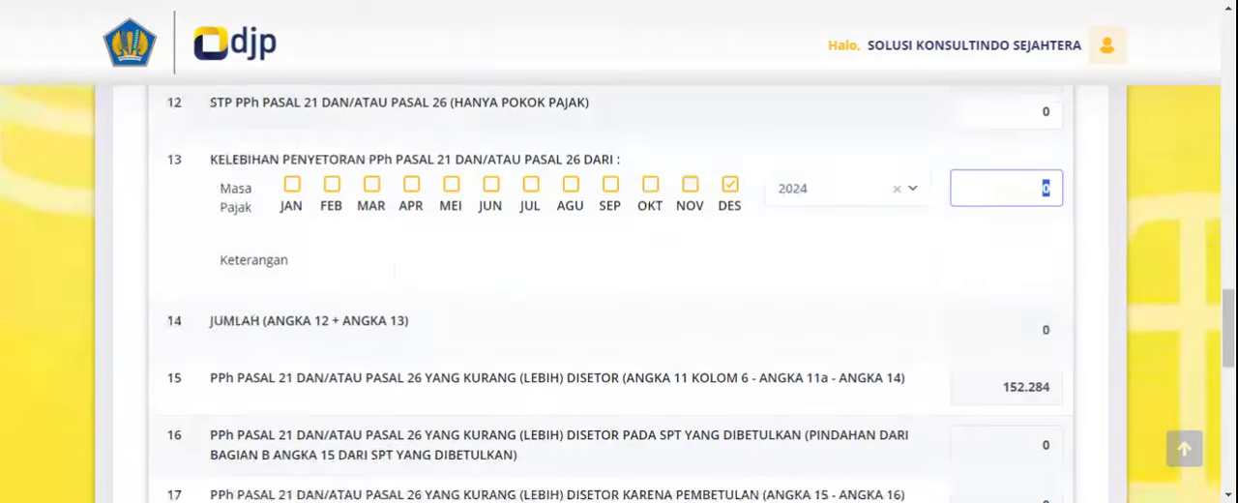
scroll(497, 306, "up", 2)
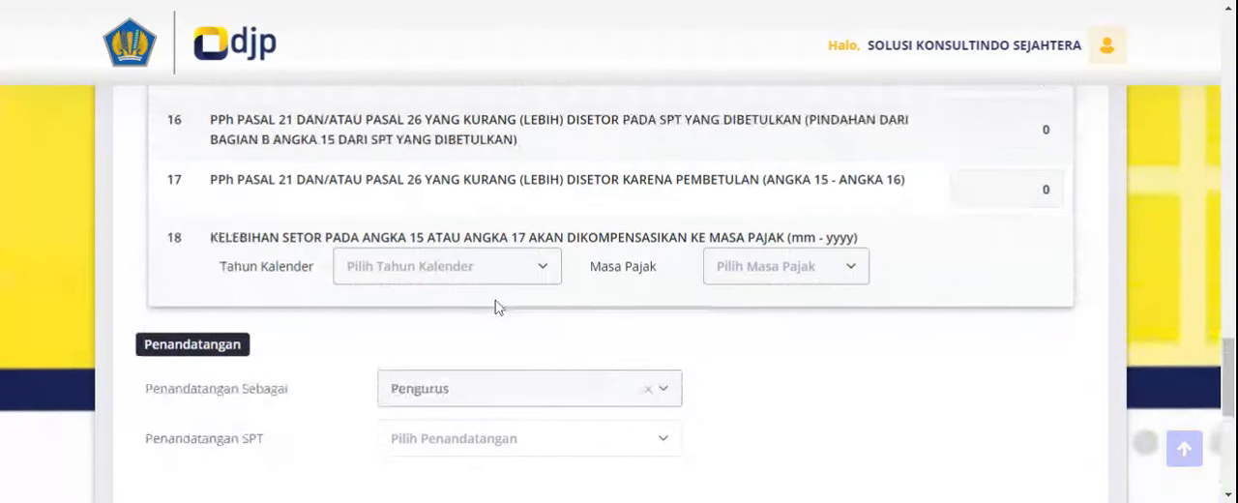
scroll(410, 341, "up", 1)
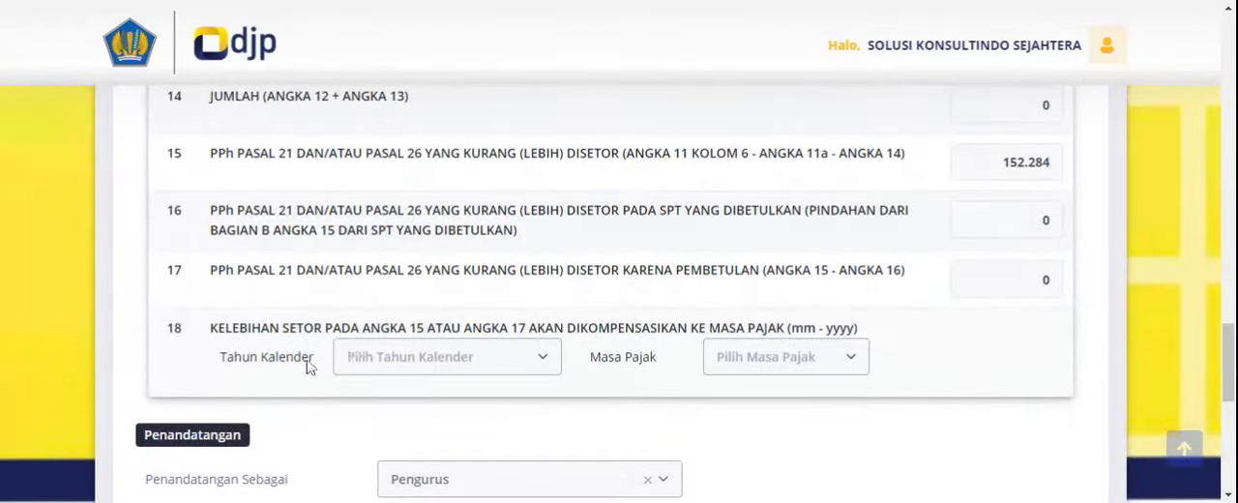
scroll(461, 436, "down", 5)
left_click(480, 174)
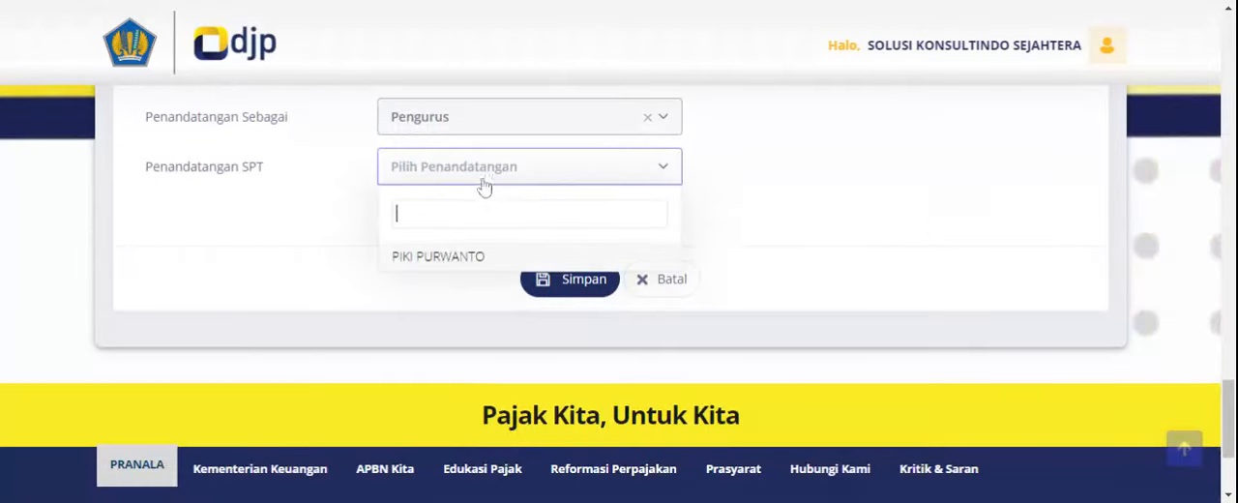
left_click(445, 267)
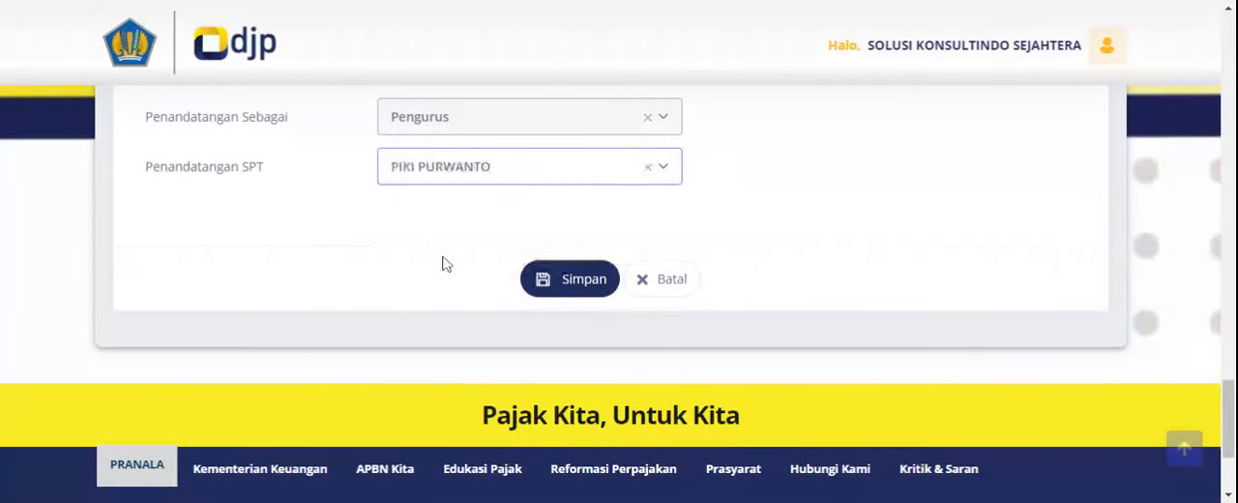
left_click(573, 281)
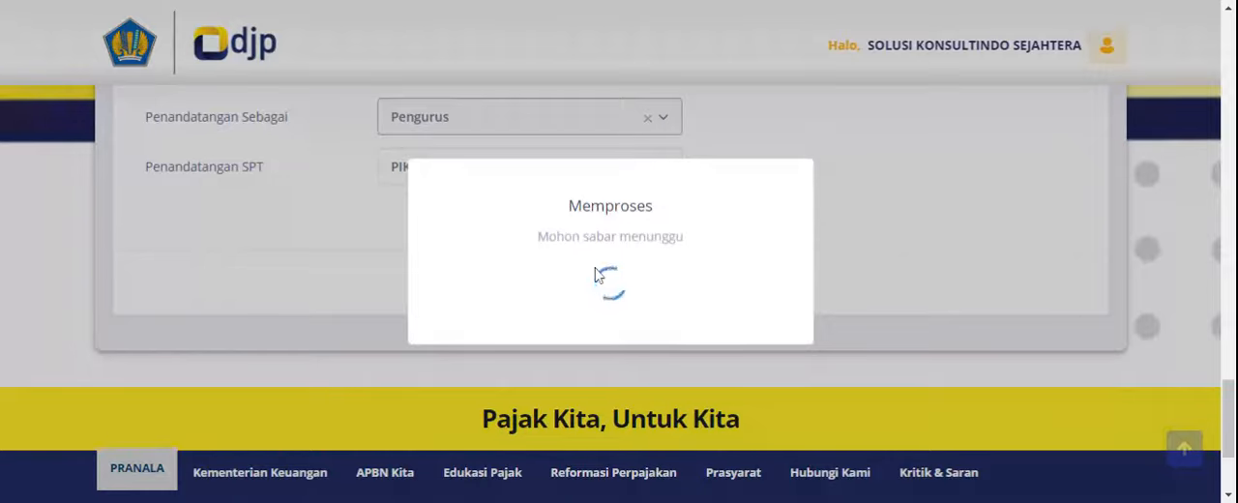
left_click(612, 350)
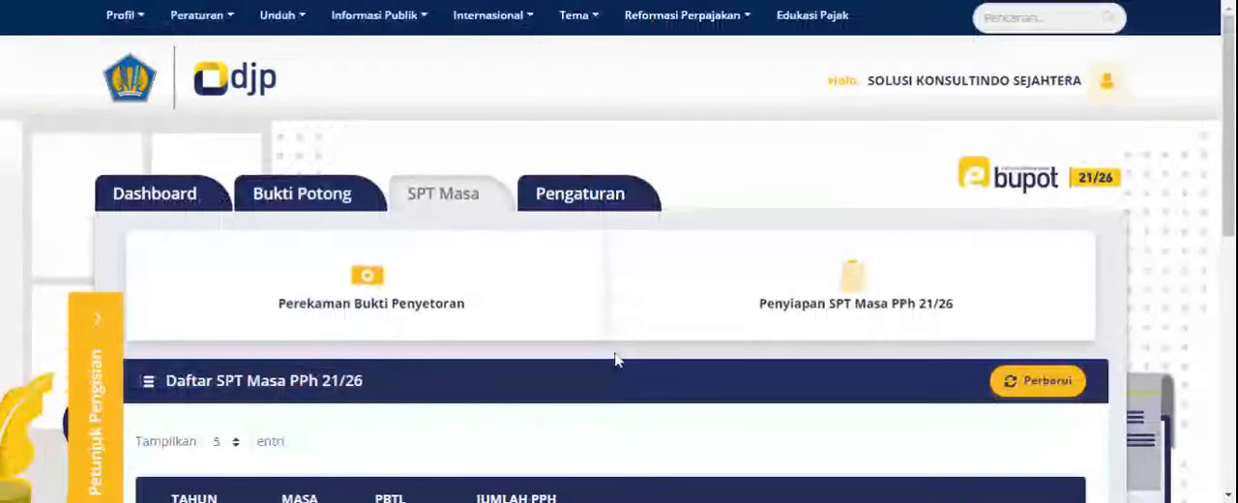
scroll(615, 360, "down", 3)
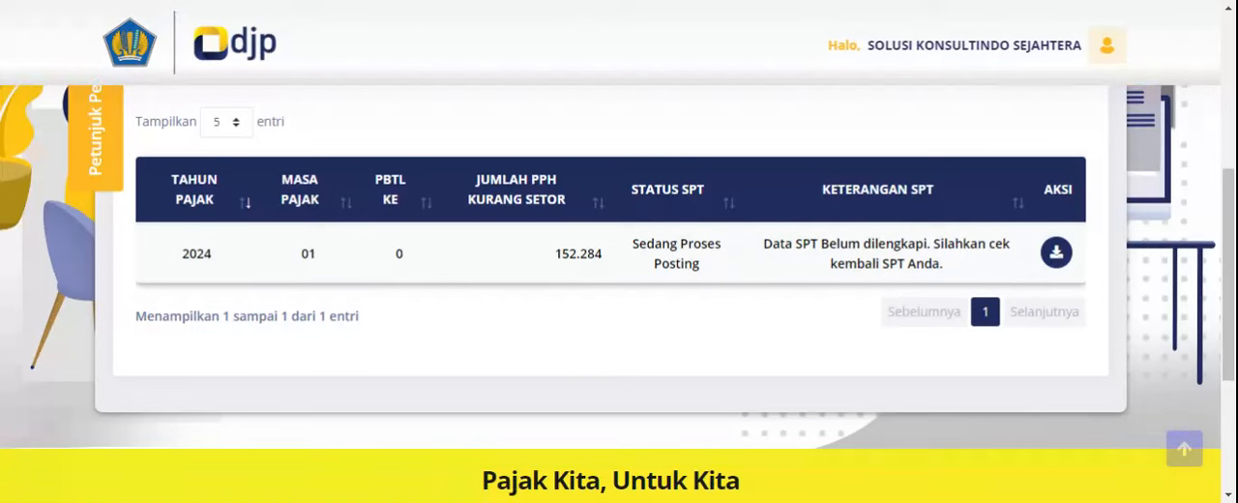
- Read the Keterangan SPT of the January 2024 SPT and download its Bukti Potong
left_click_drag(799, 244, 1016, 251)
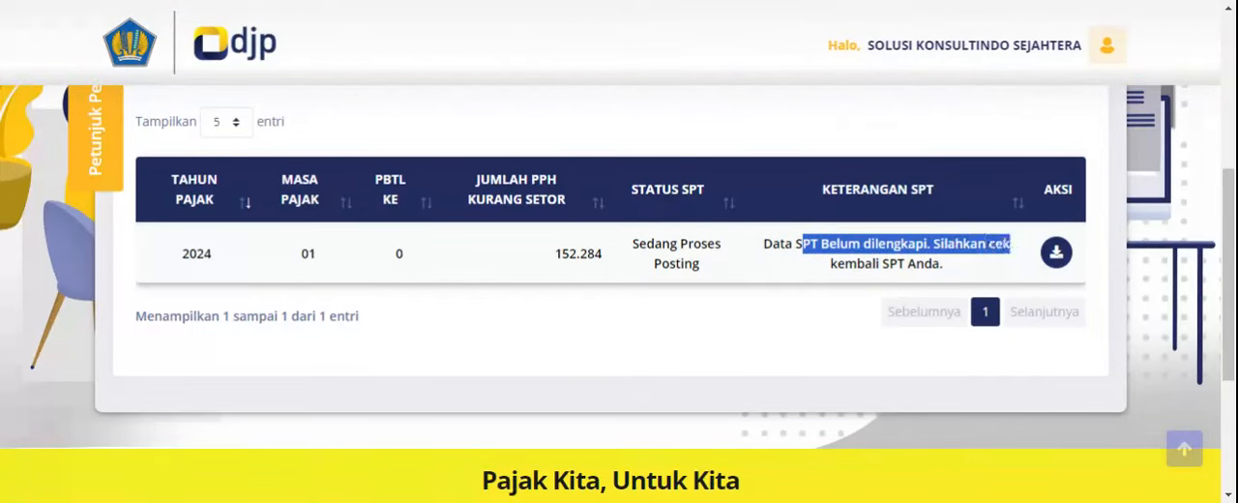
left_click_drag(843, 264, 957, 268)
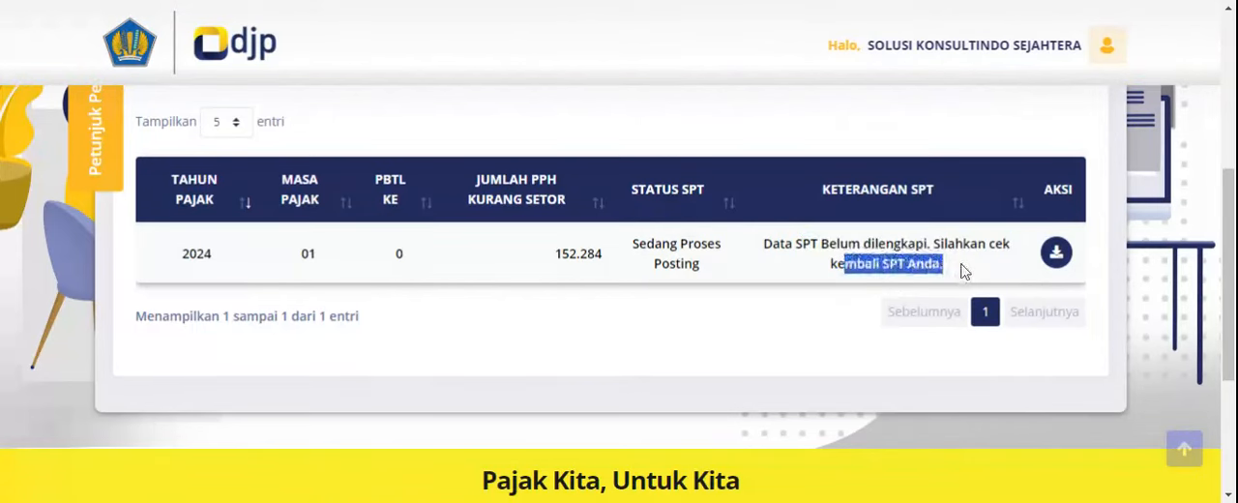
left_click(1057, 256)
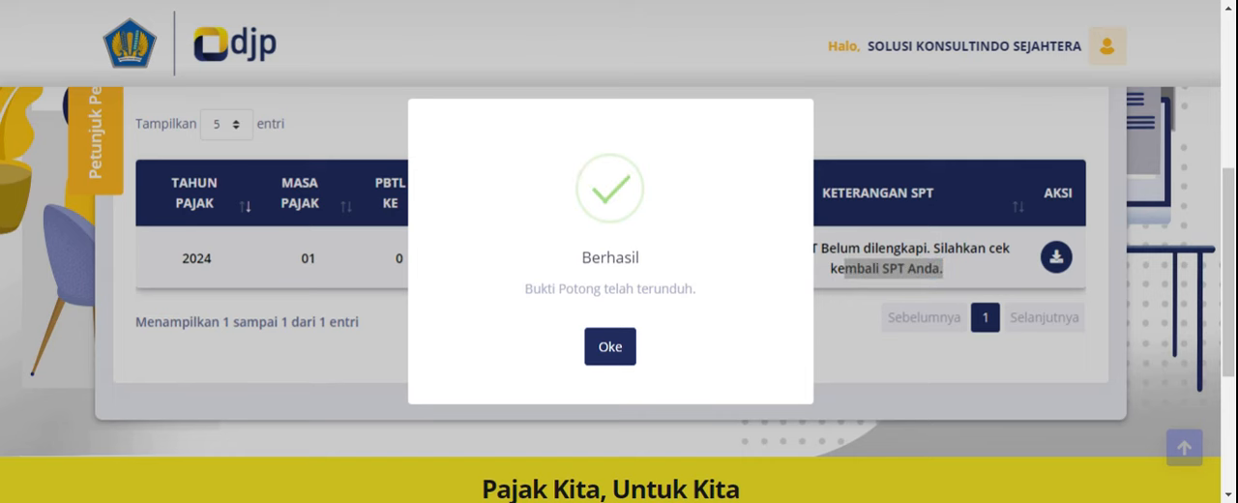
left_click(616, 360)
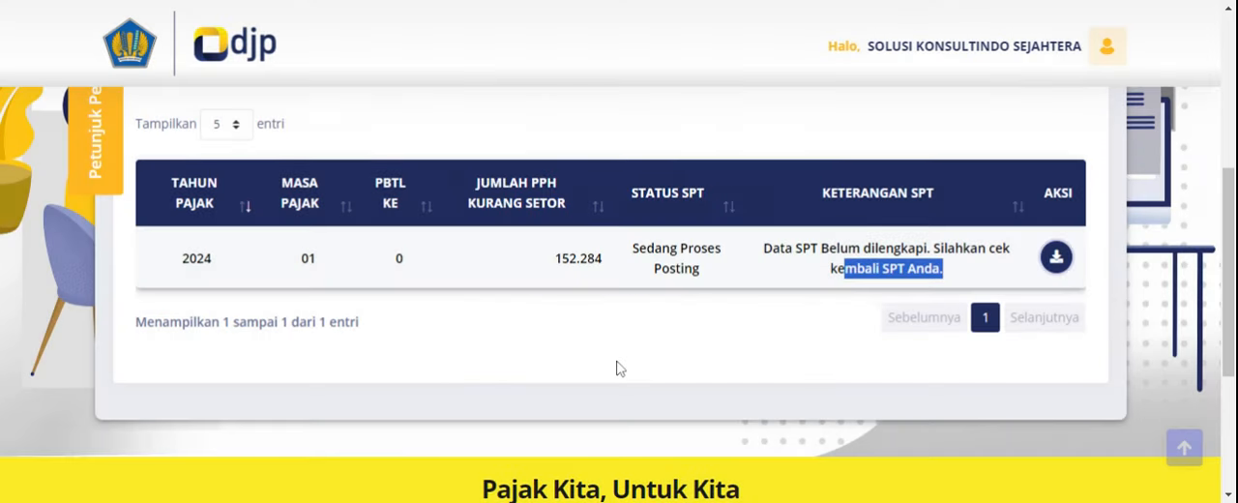
- Review the SPT Masa page and its Daftar SPT Masa PPh 21/26 list, then the Dashboard's SPT list
scroll(629, 377, "up", 3)
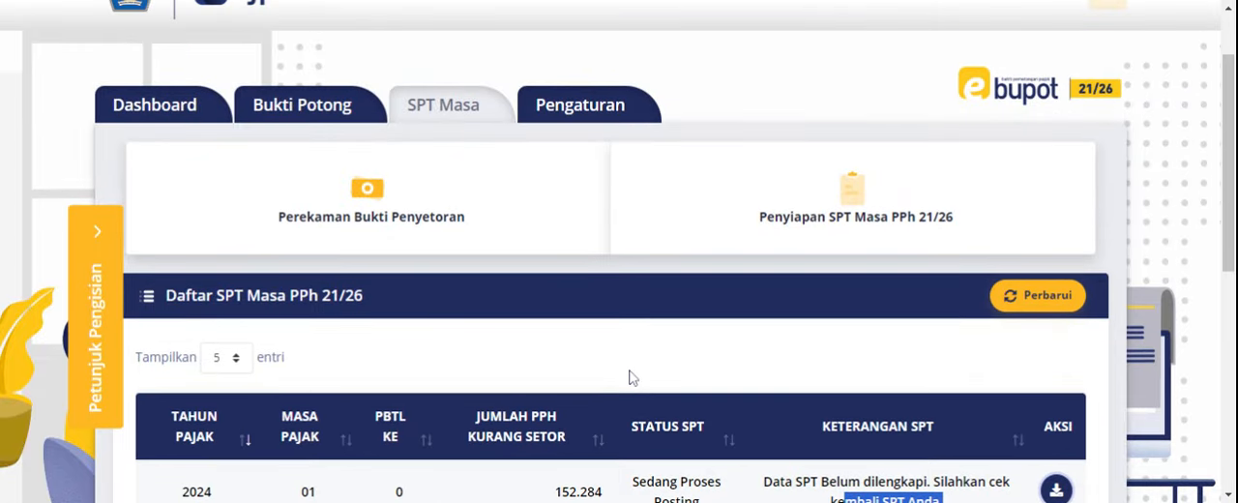
scroll(466, 198, "down", 4)
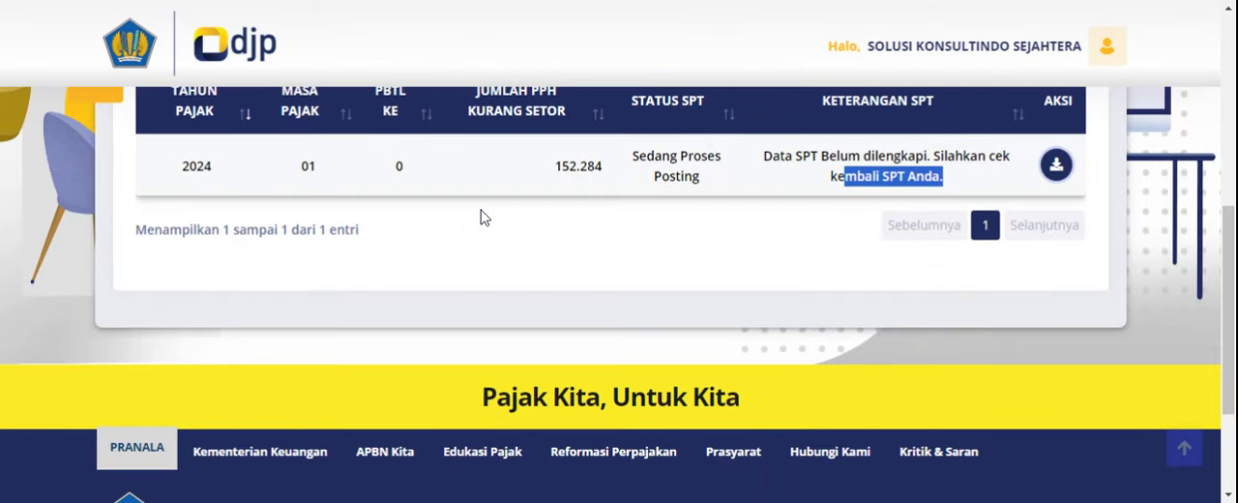
scroll(481, 216, "up", 2)
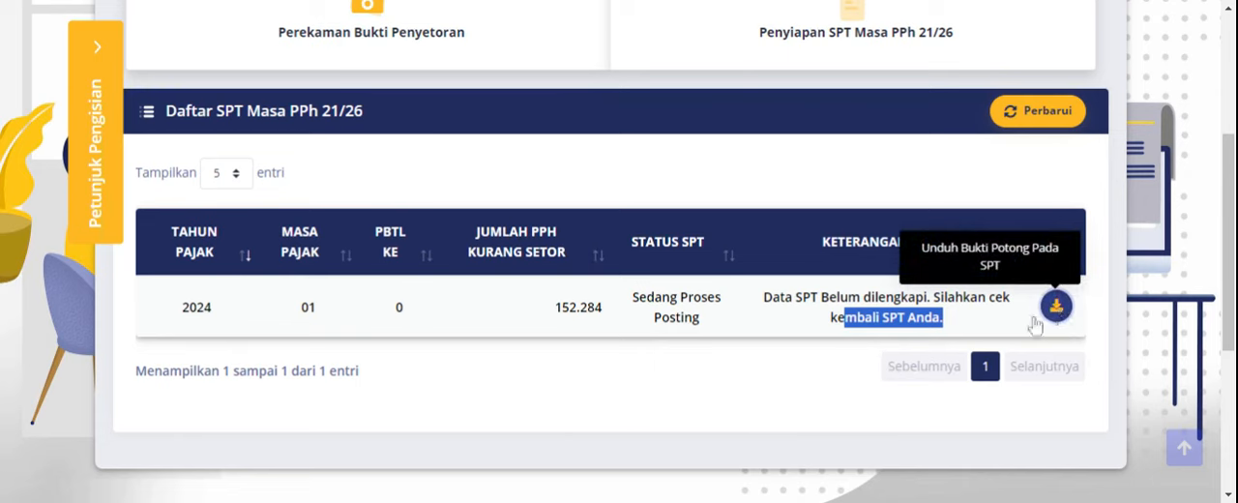
scroll(1034, 326, "up", 4)
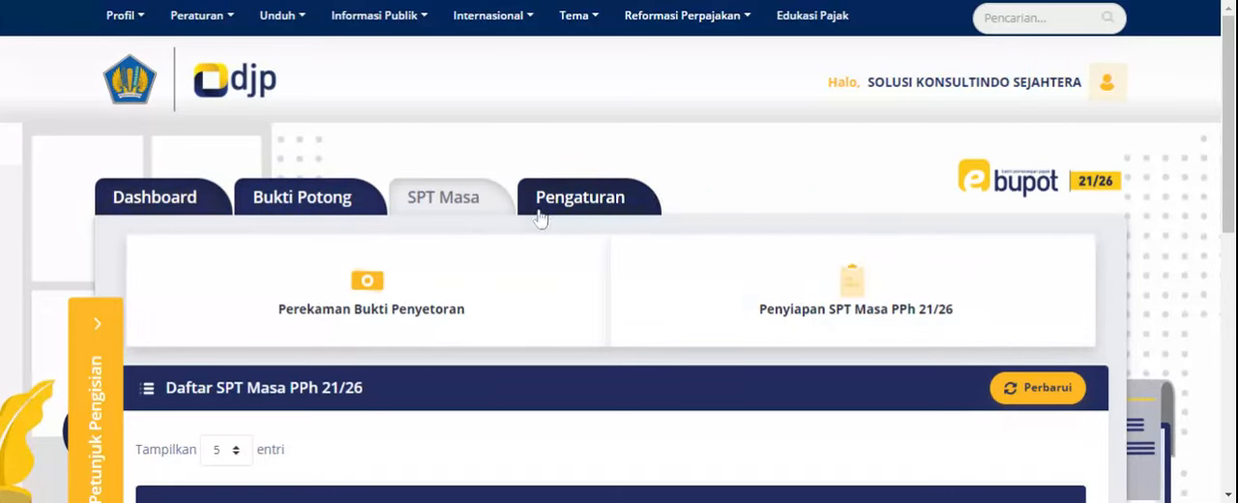
scroll(539, 222, "down", 1)
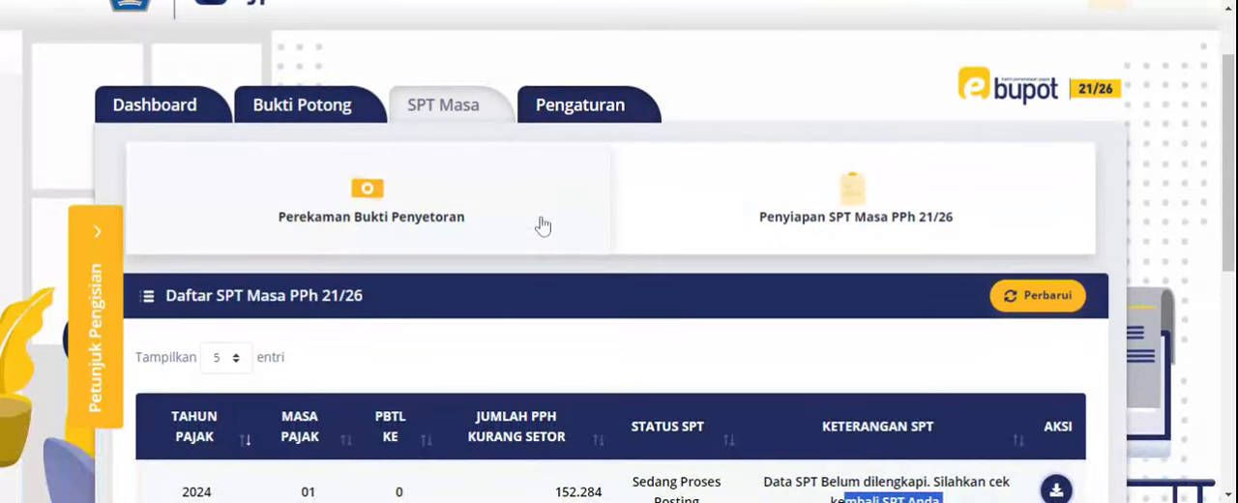
scroll(600, 270, "up", 1)
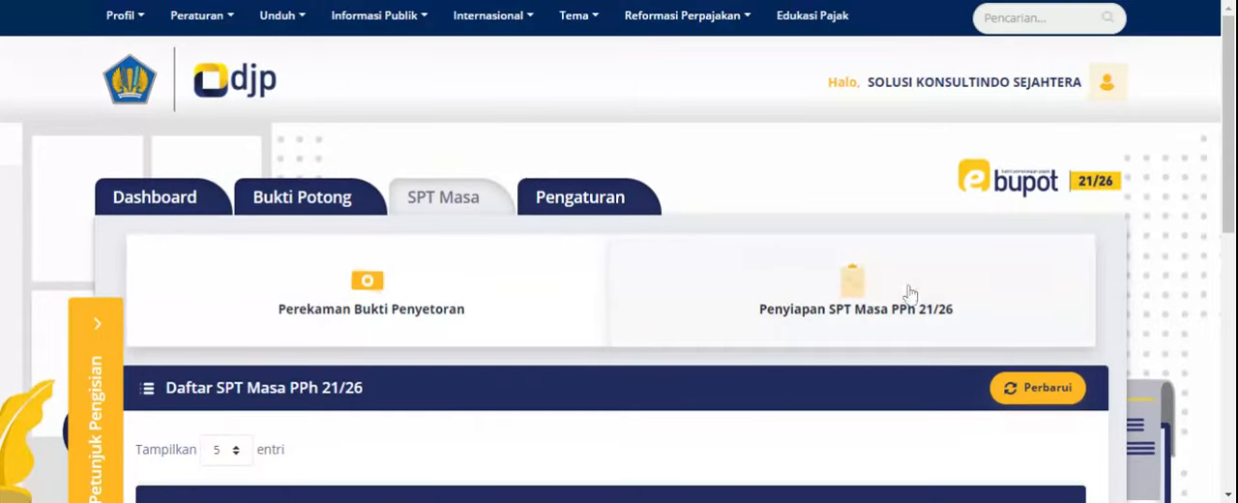
scroll(909, 292, "down", 3)
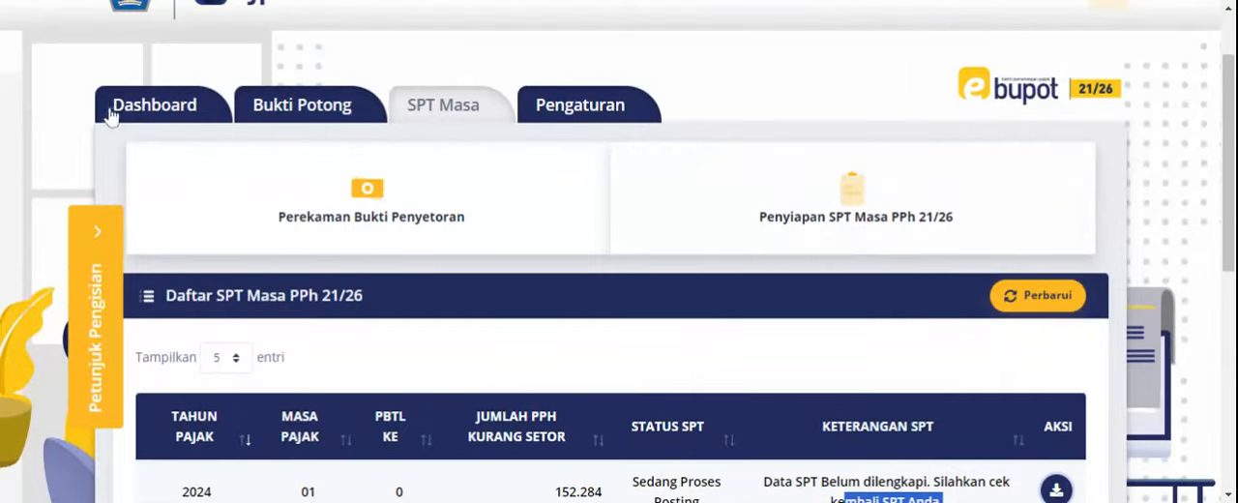
left_click(109, 114)
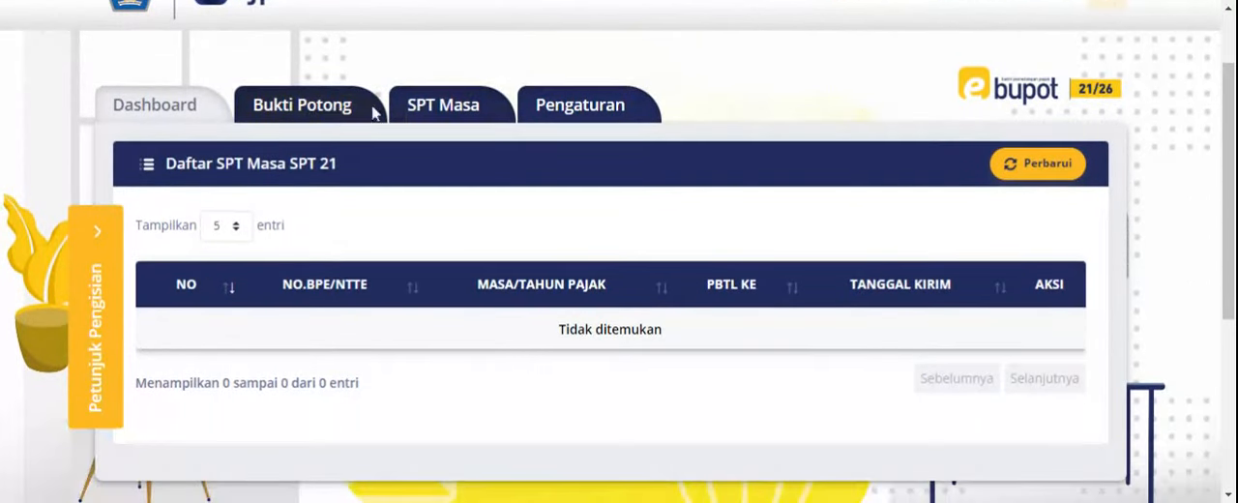
- Open the Daftar Bukti Potong PPh Pasal 21 list and expand its Petunjuk Pengisian guide
left_click(339, 115)
scroll(738, 306, "down", 2)
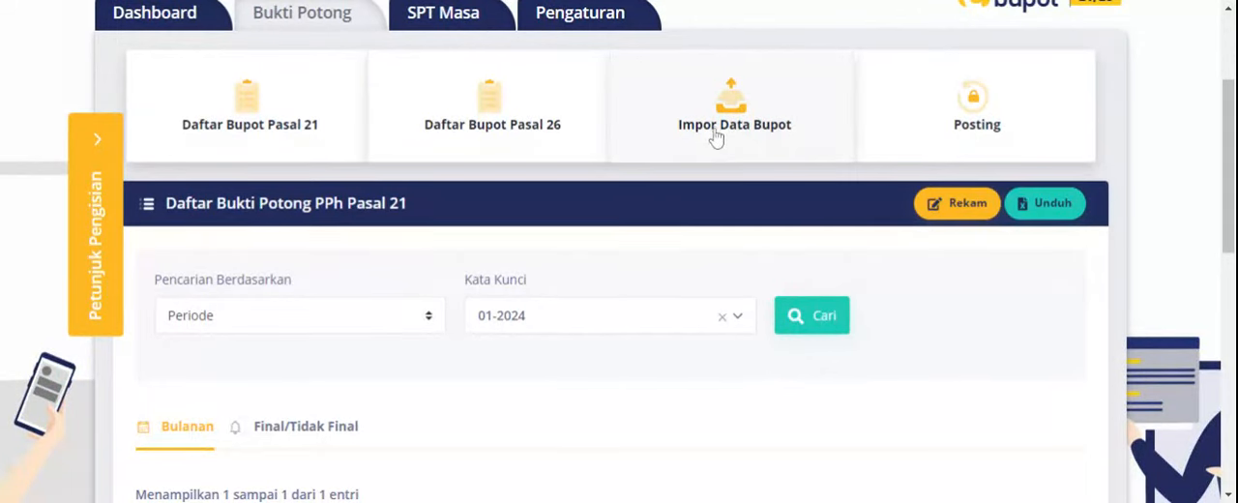
left_click(98, 158)
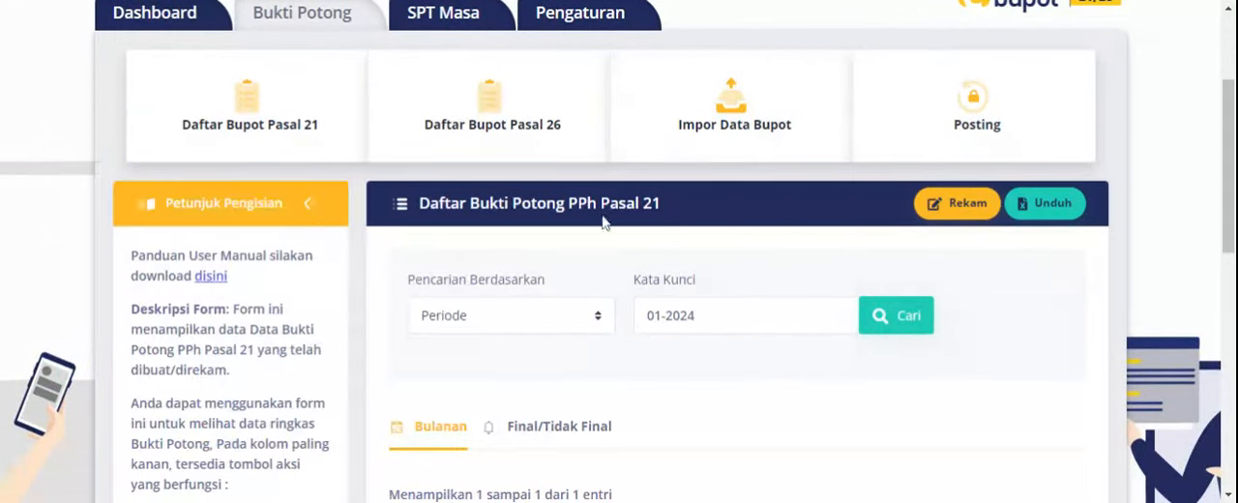
- Open Impor Data Bupot and read its Petunjuk Pengisian on the downloadable template and upload file rules
left_click(723, 114)
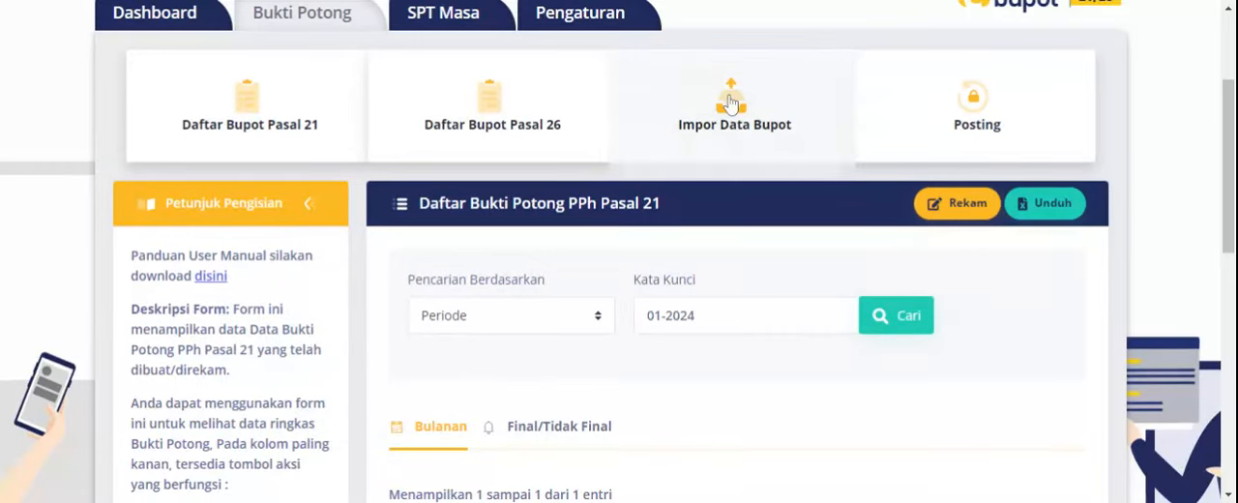
scroll(751, 232, "down", 2)
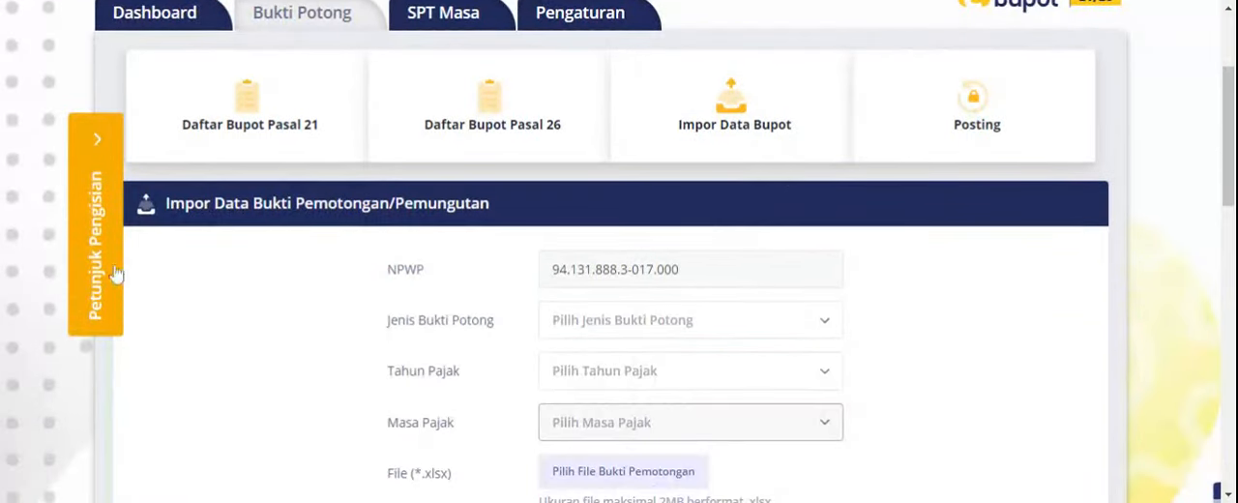
left_click(99, 170)
scroll(232, 290, "down", 4)
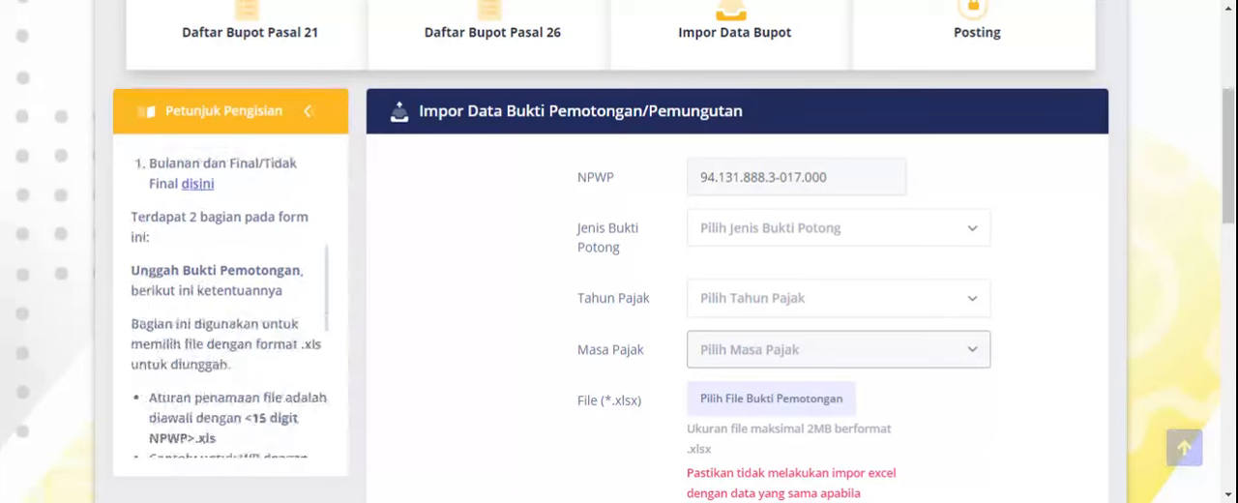
scroll(207, 248, "up", 1)
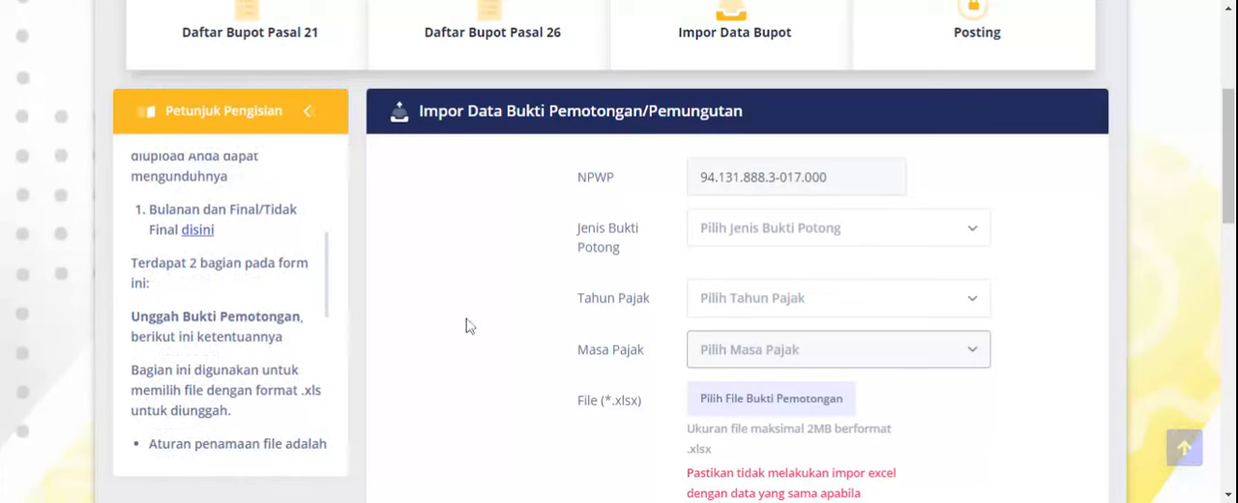
- In the import form, choose Bulanan dan Final/Tidak Final as Jenis Bukti Potong, 2024 as Tahun Pajak and Januari as Masa Pajak
left_click(788, 232)
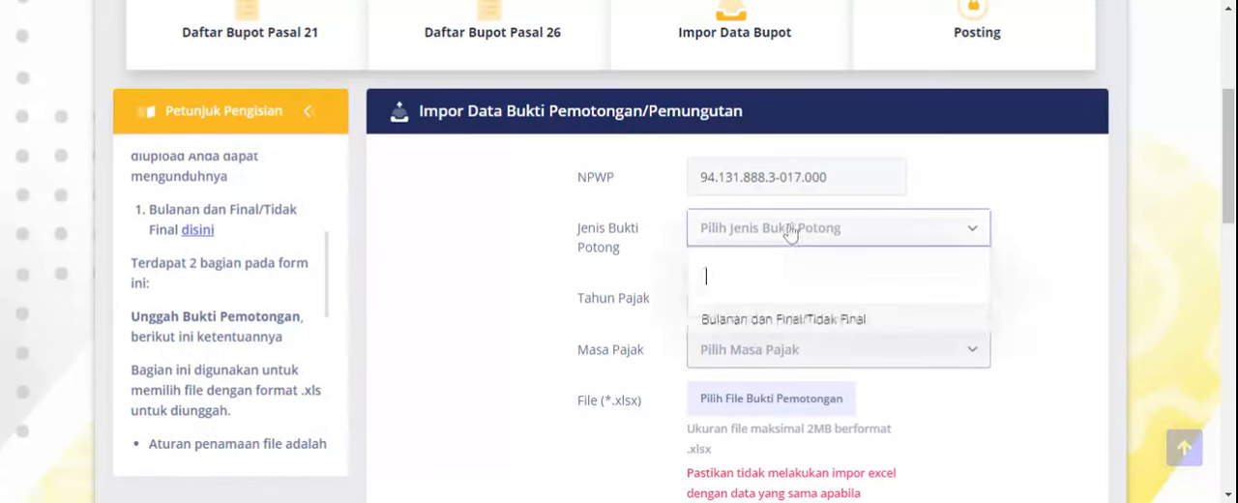
left_click(740, 321)
left_click(802, 302)
left_click(728, 392)
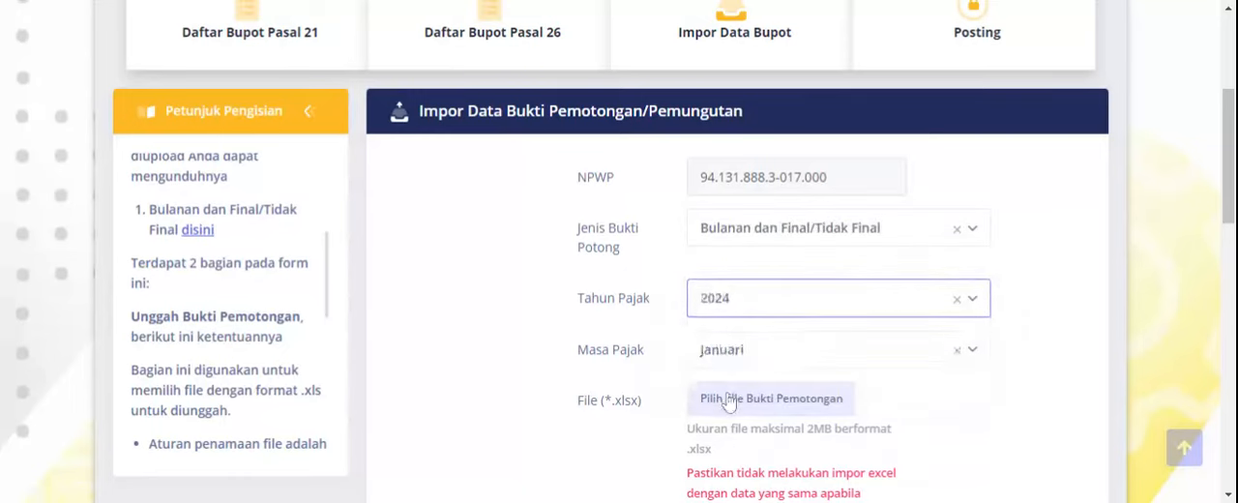
left_click(772, 353)
left_click(770, 354)
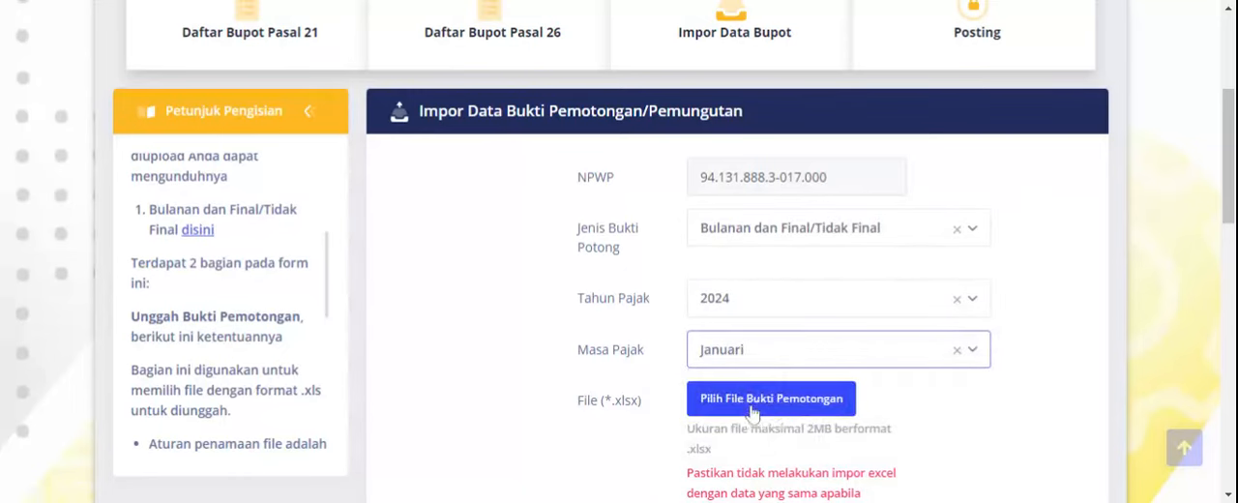
- Examine the import form's file selection and upload controls and the Daftar Dokumen table of uploaded files
scroll(764, 401, "down", 1)
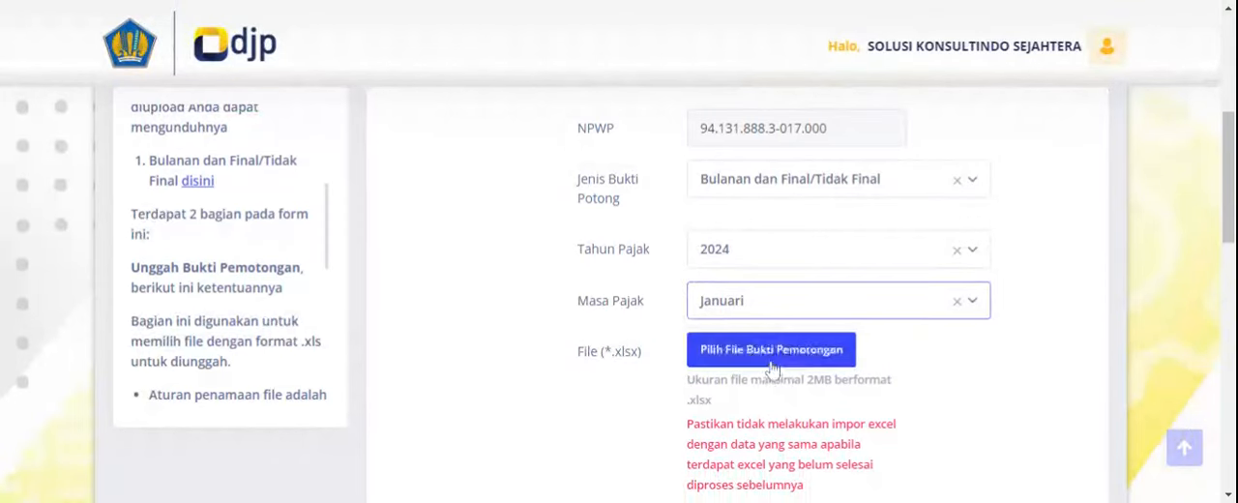
left_click(798, 351)
scroll(793, 356, "down", 1)
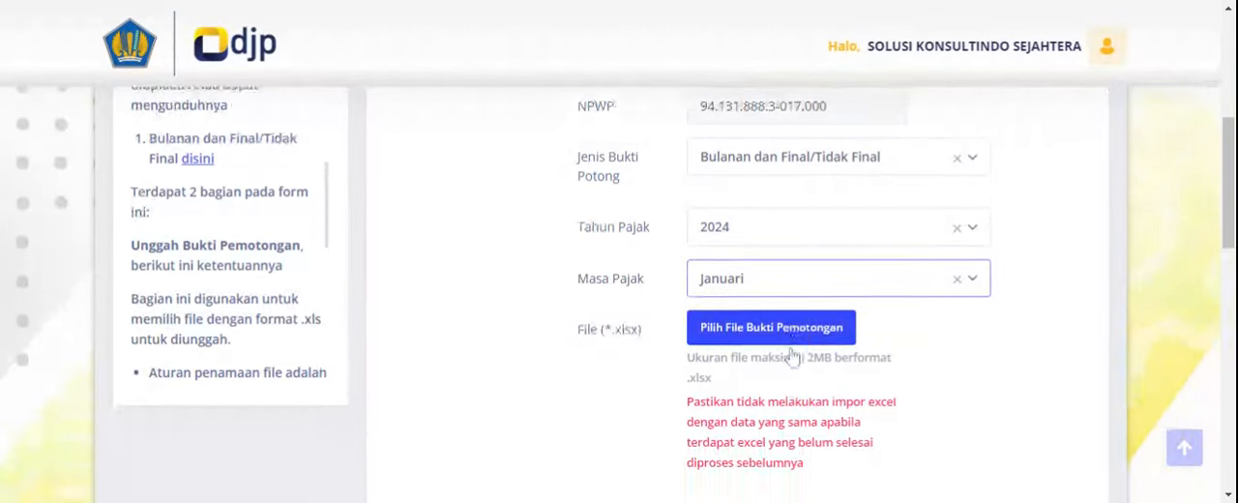
scroll(791, 341, "down", 3)
scroll(705, 339, "down", 5)
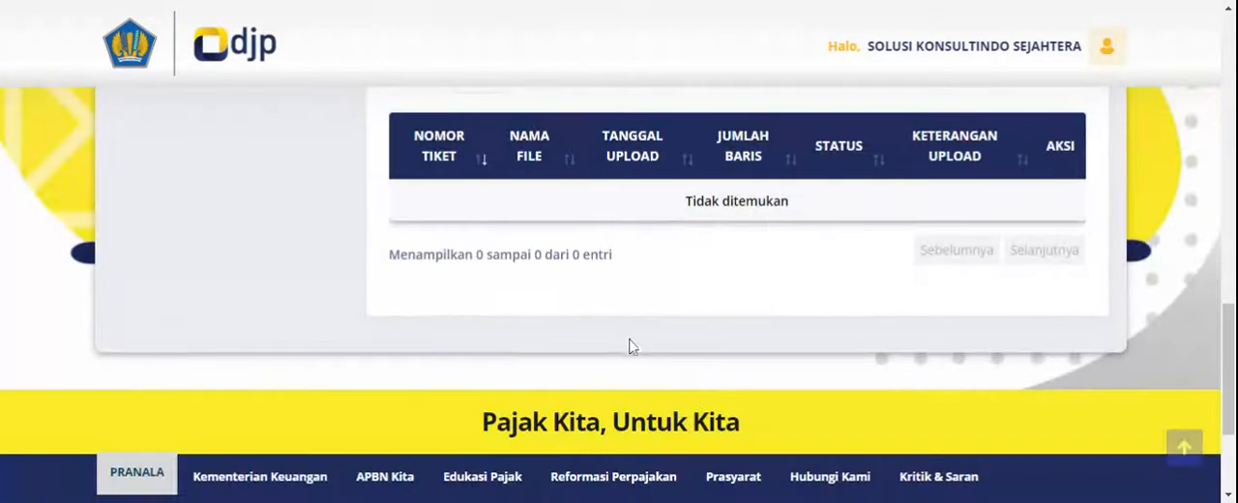
scroll(629, 346, "up", 2)
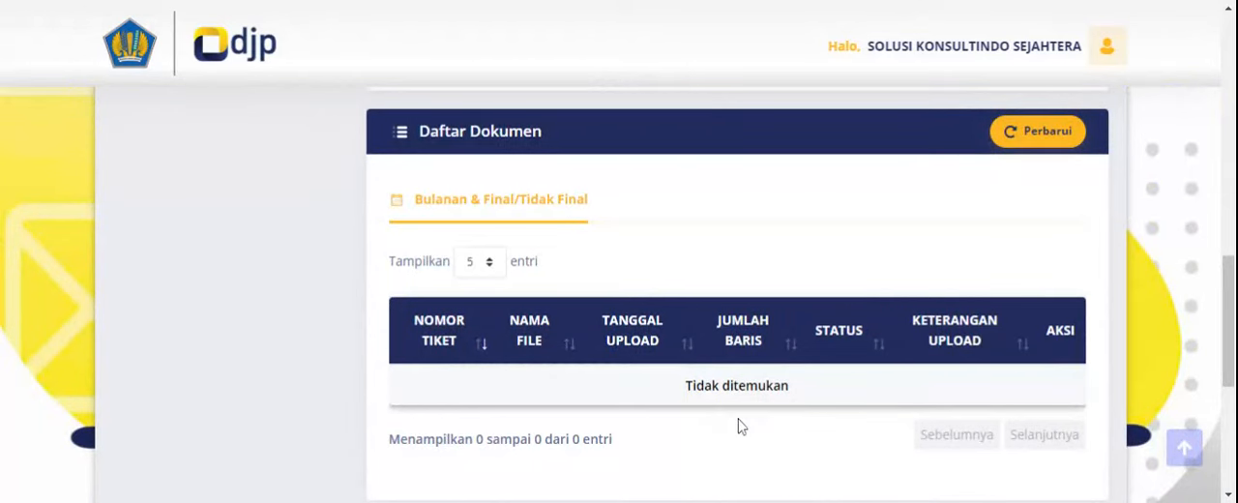
scroll(632, 314, "down", 1)
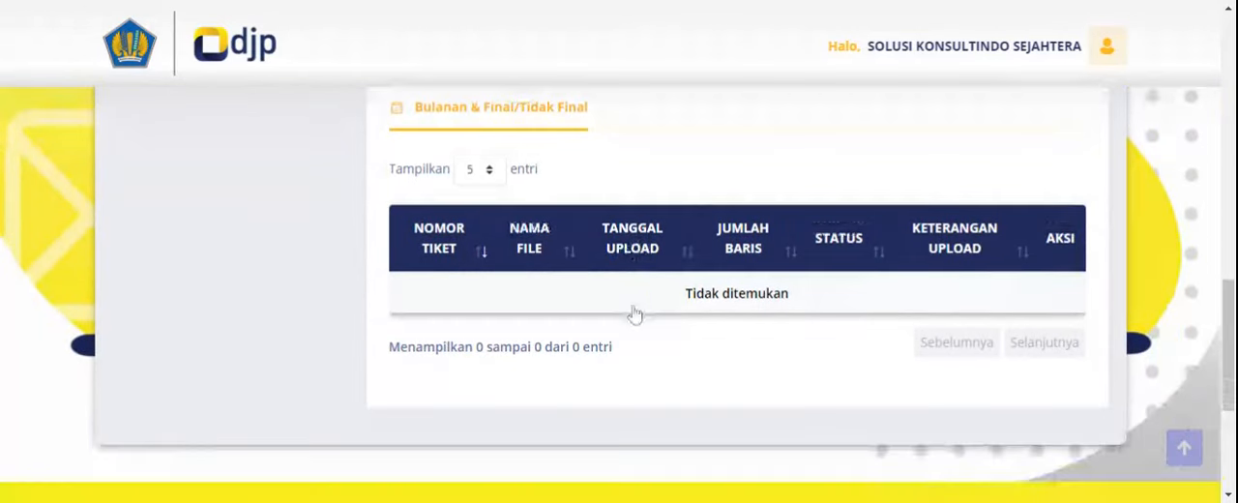
scroll(633, 313, "down", 1)
scroll(633, 314, "up", 3)
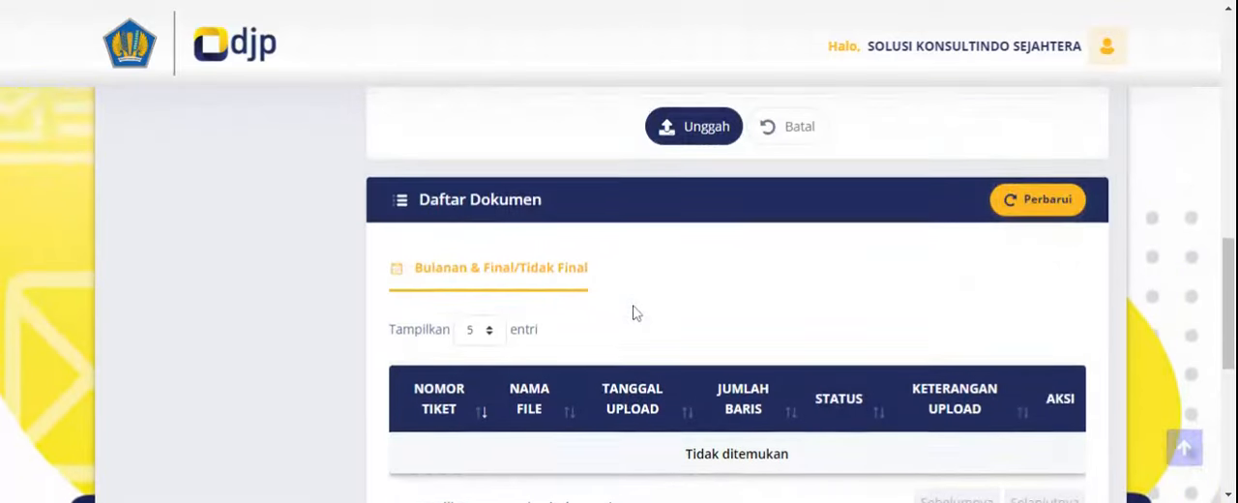
scroll(775, 340, "up", 1)
scroll(776, 341, "up", 6)
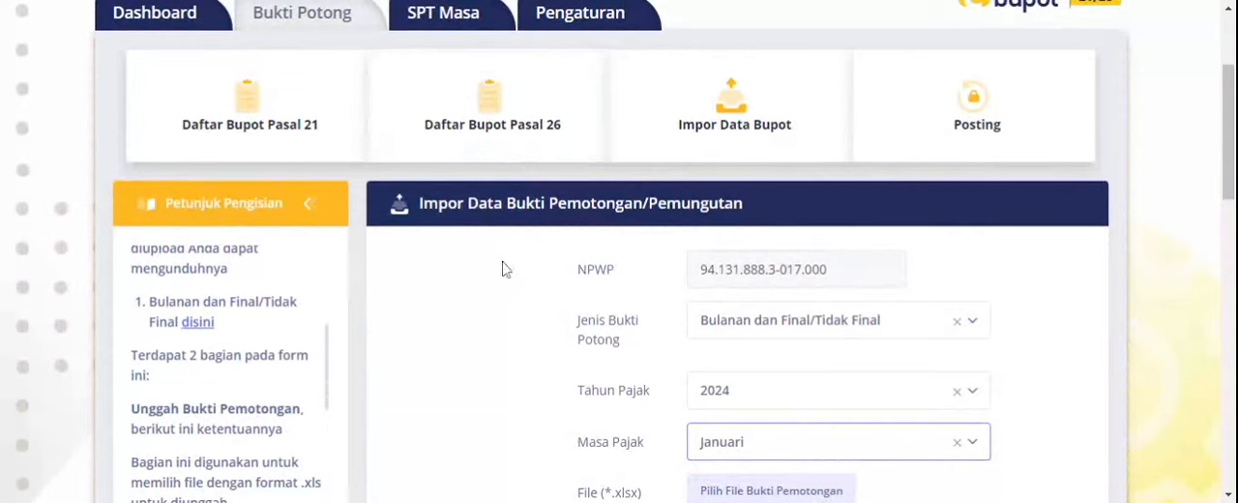
scroll(497, 243, "up", 1)
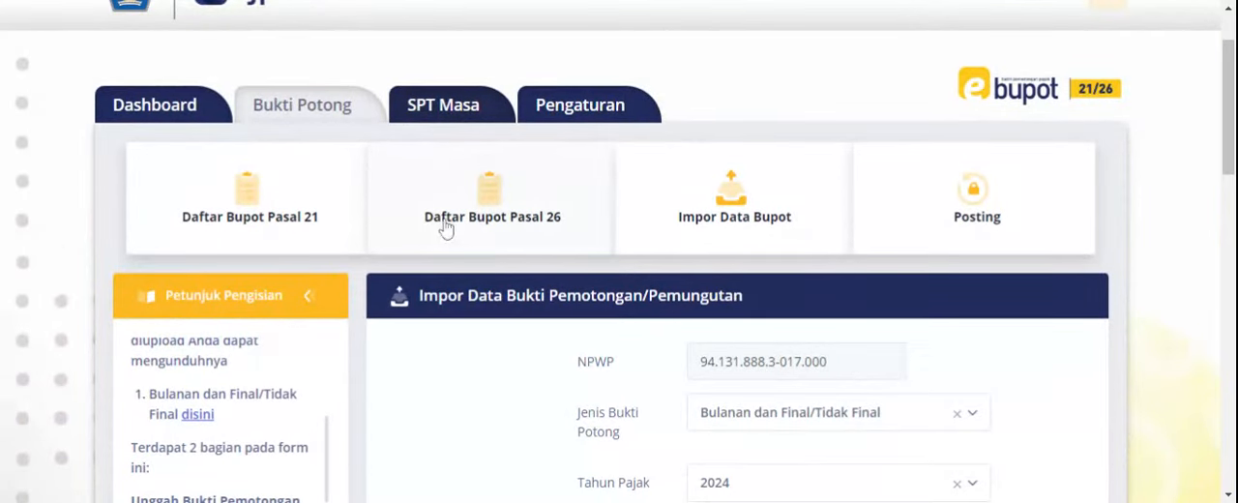
- Return to Daftar Bupot Pasal 21 and examine the 01-2024 slip's status and available actions
left_click(283, 215)
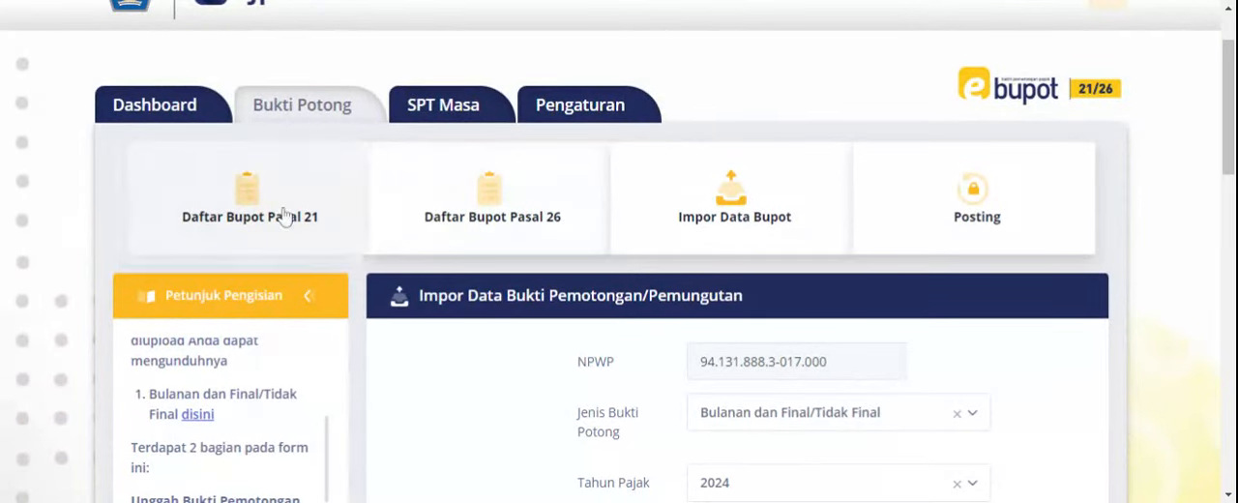
scroll(413, 290, "down", 5)
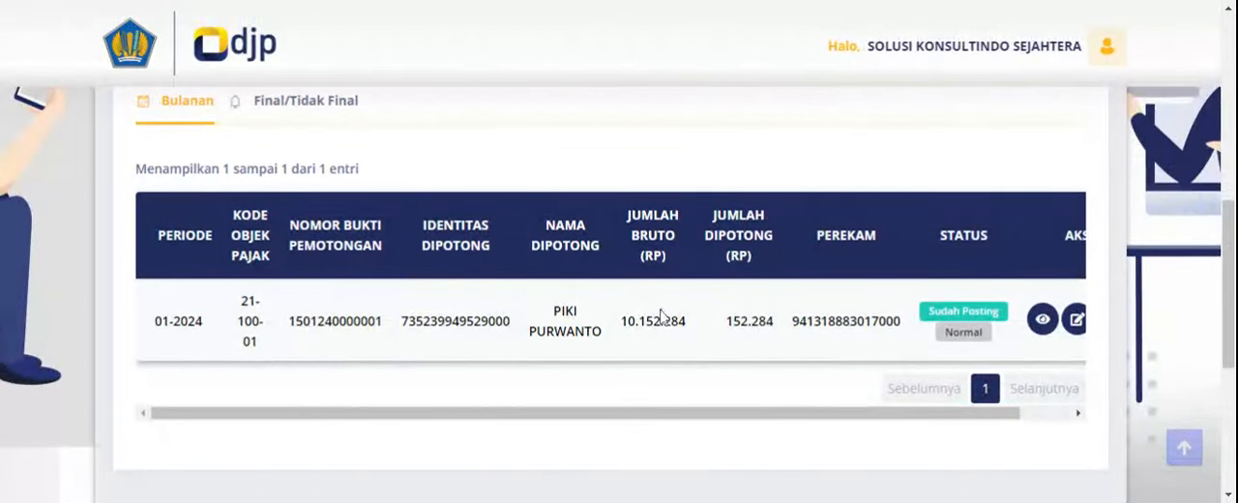
left_click_drag(863, 413, 975, 418)
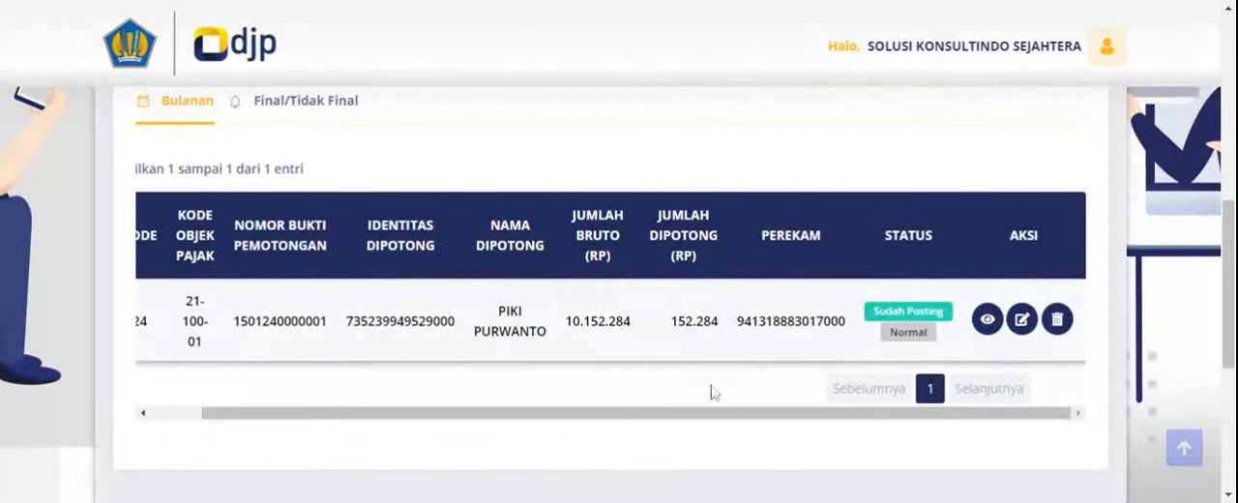
scroll(345, 331, "up", 5)
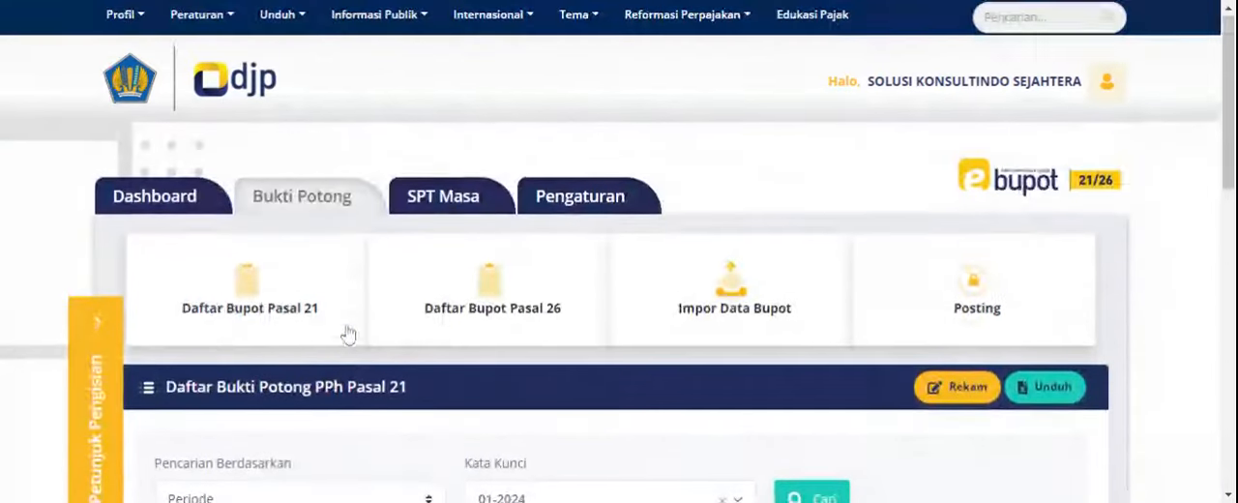